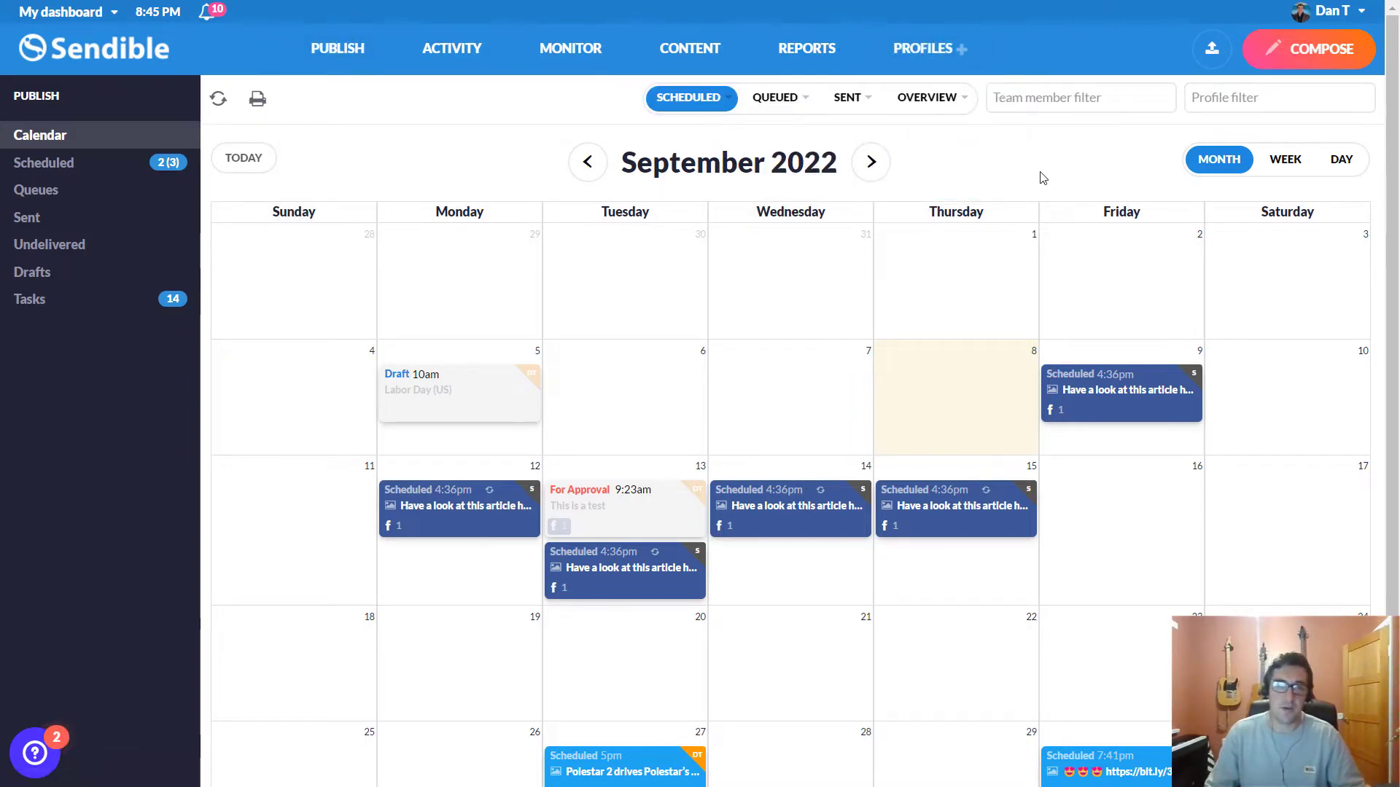
# Open Add profiles, view the WordPress blog options, then return to the social networks.
pyautogui.click(929, 50)
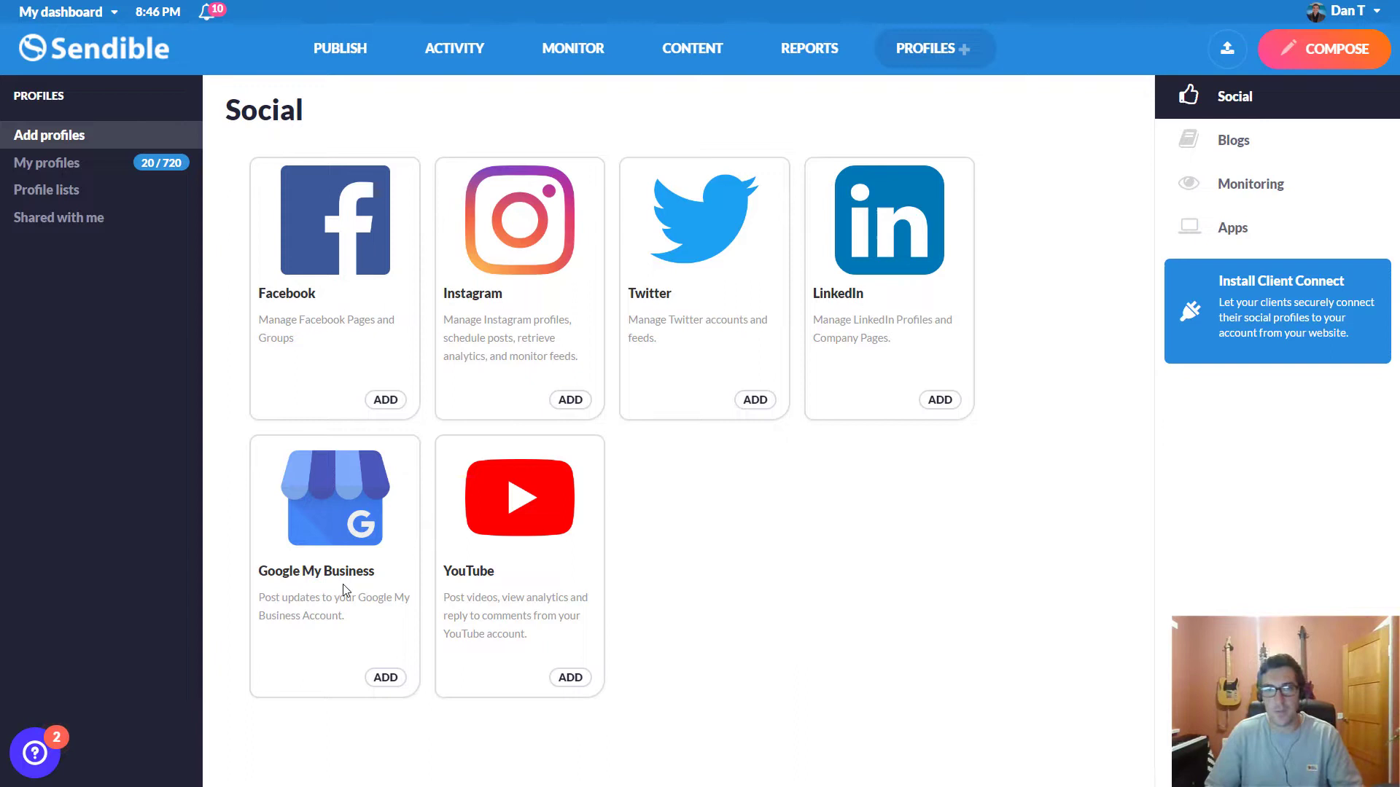
pyautogui.click(1230, 141)
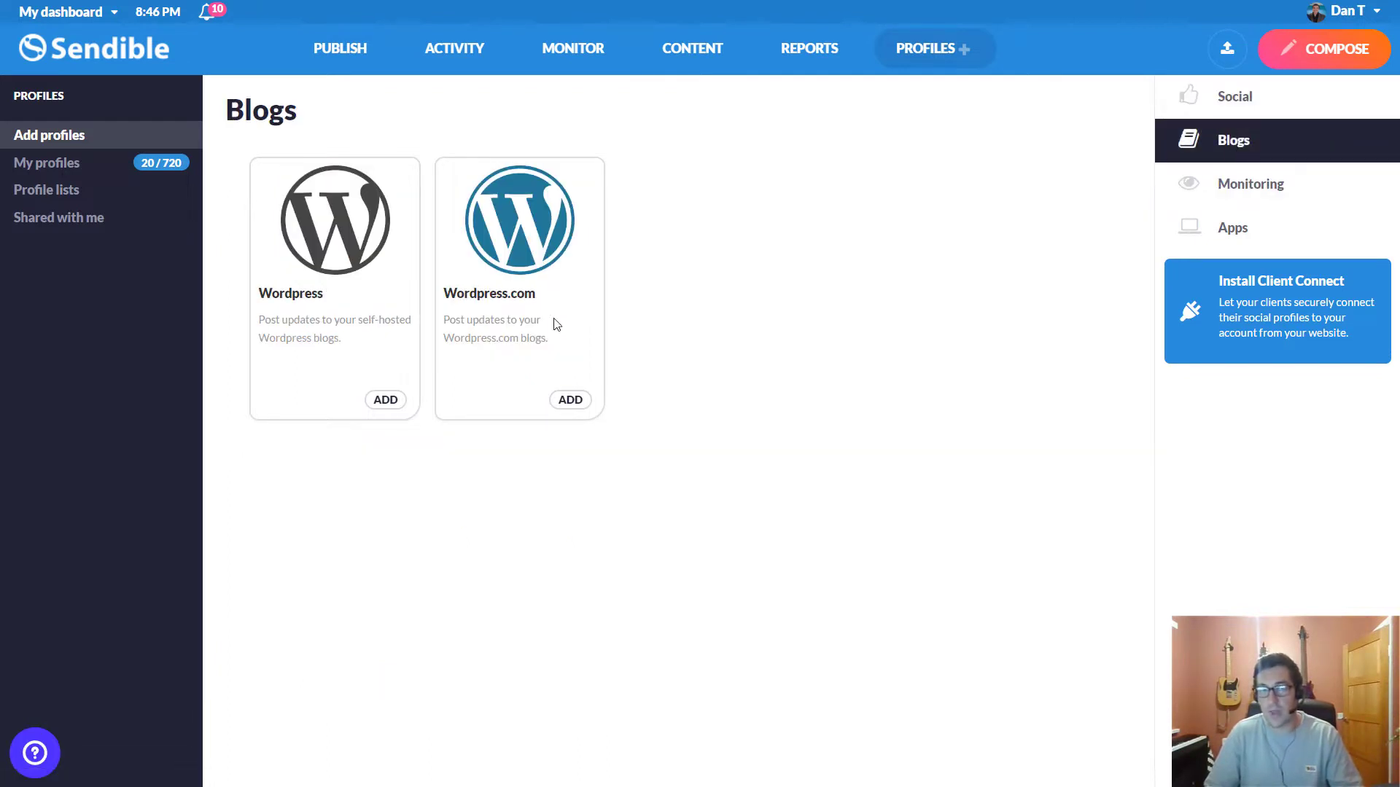
pyautogui.click(1182, 115)
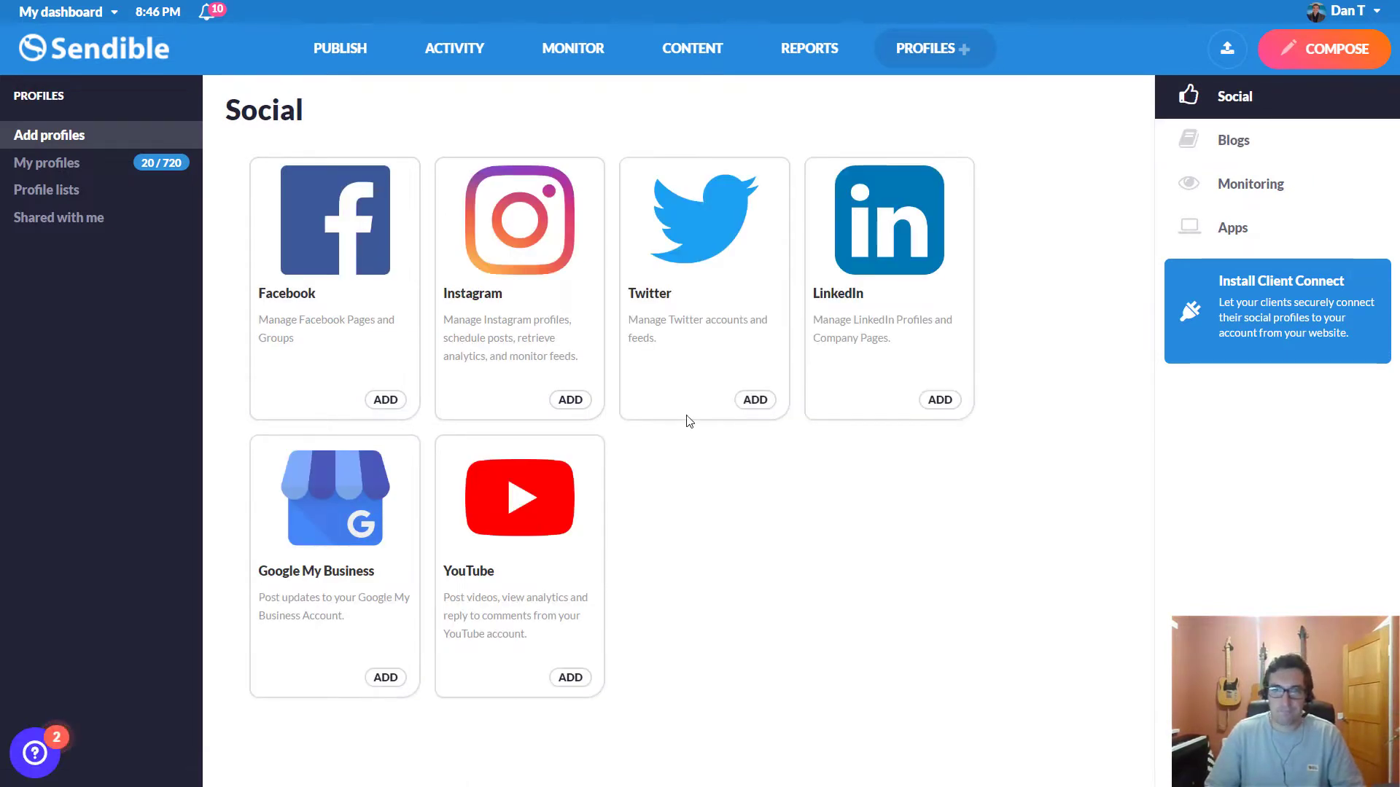
# Review LinkedIn's Profile and Company Page options and close them, then start adding Instagram.
pyautogui.click(937, 401)
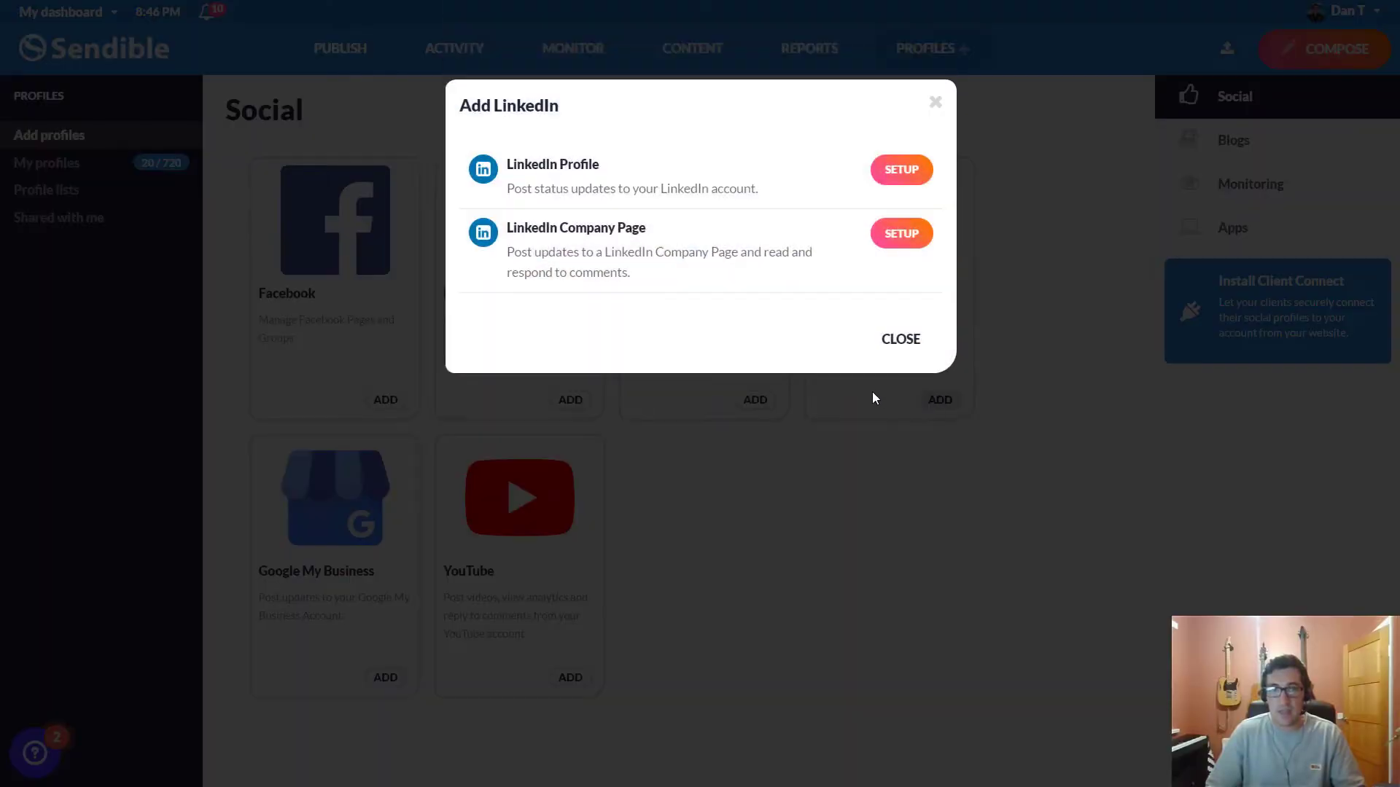
pyautogui.moveTo(648, 229); pyautogui.dragTo(560, 228)
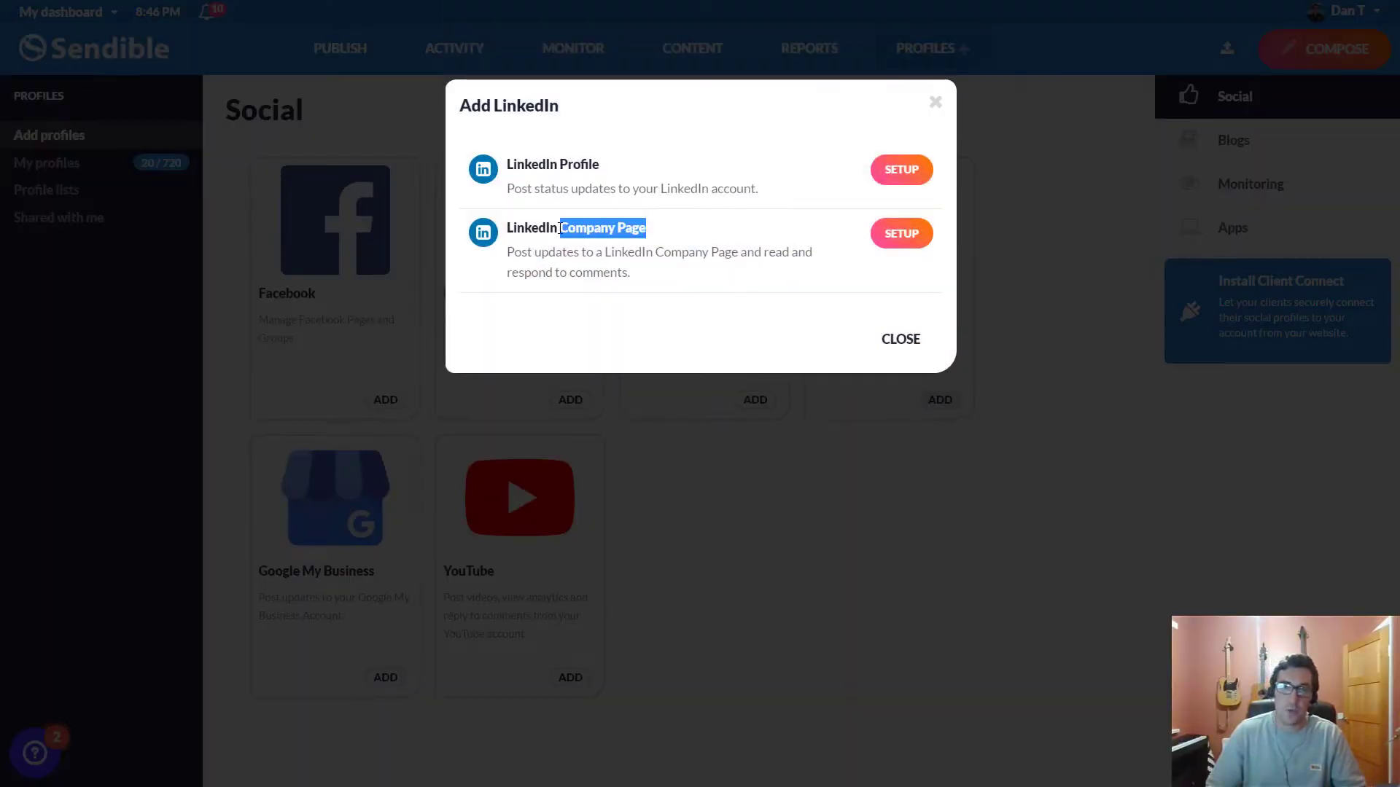
pyautogui.moveTo(600, 165)
pyautogui.mouseDown()
pyautogui.moveTo(556, 165)
pyautogui.moveTo(585, 188)
pyautogui.mouseUp()
pyautogui.moveTo(647, 226); pyautogui.dragTo(562, 240)
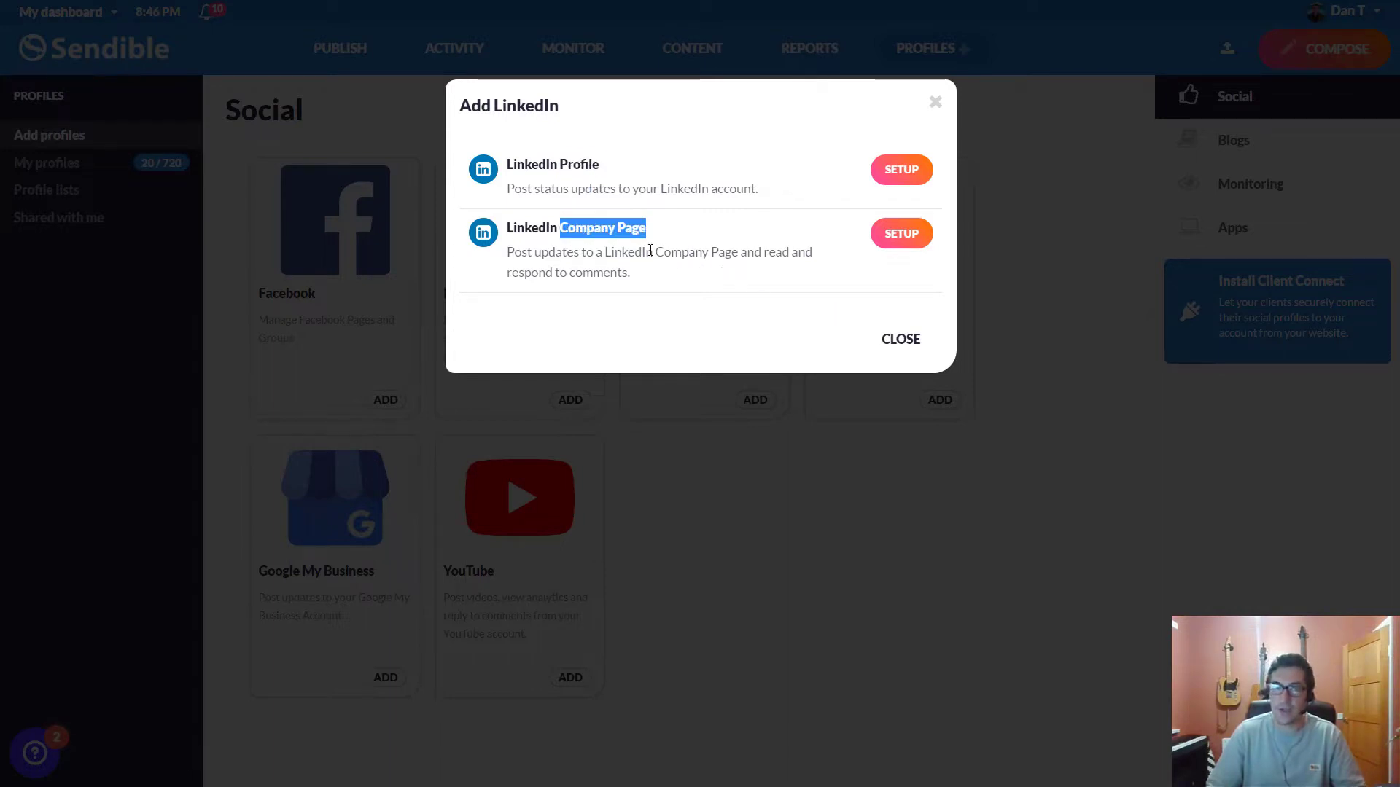
pyautogui.moveTo(665, 232); pyautogui.dragTo(560, 231)
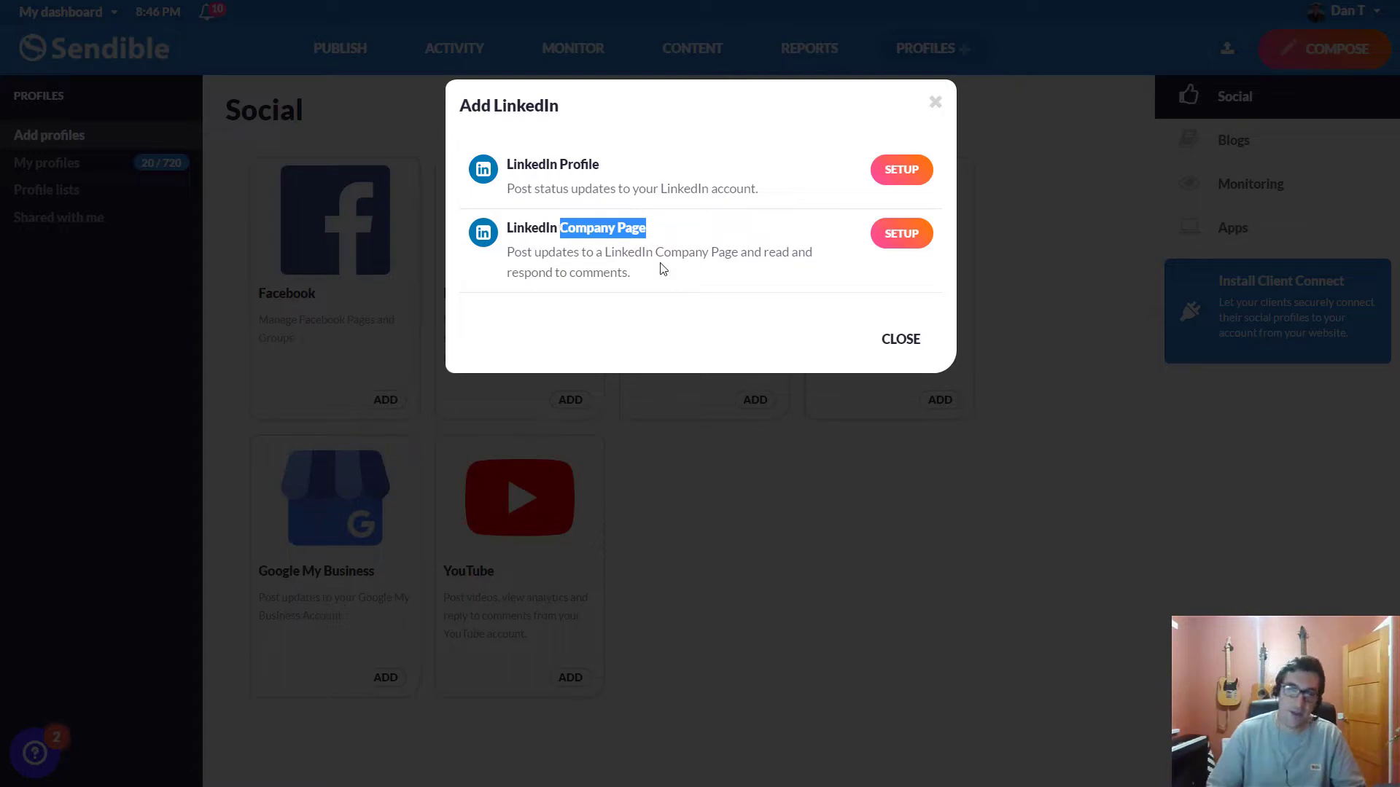
pyautogui.click(893, 342)
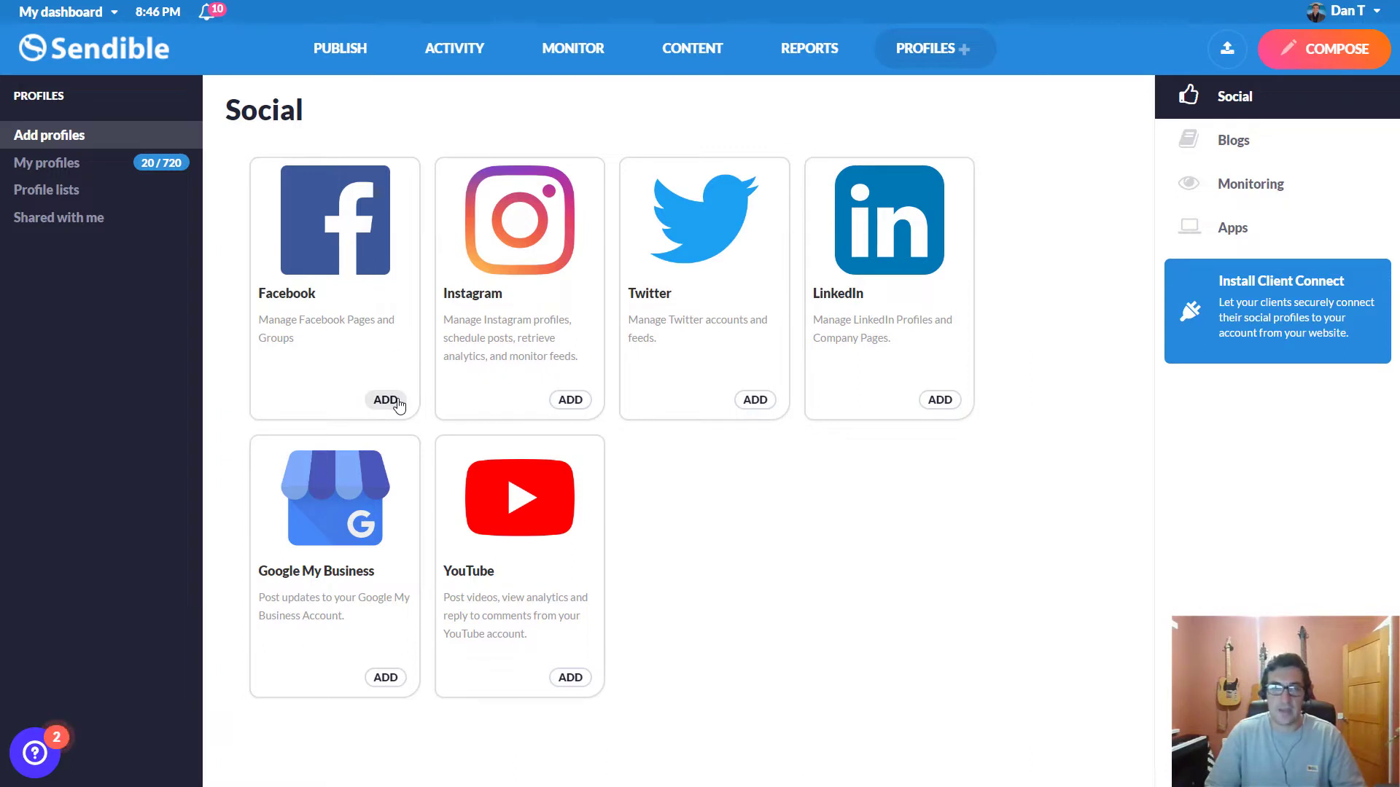
pyautogui.click(573, 400)
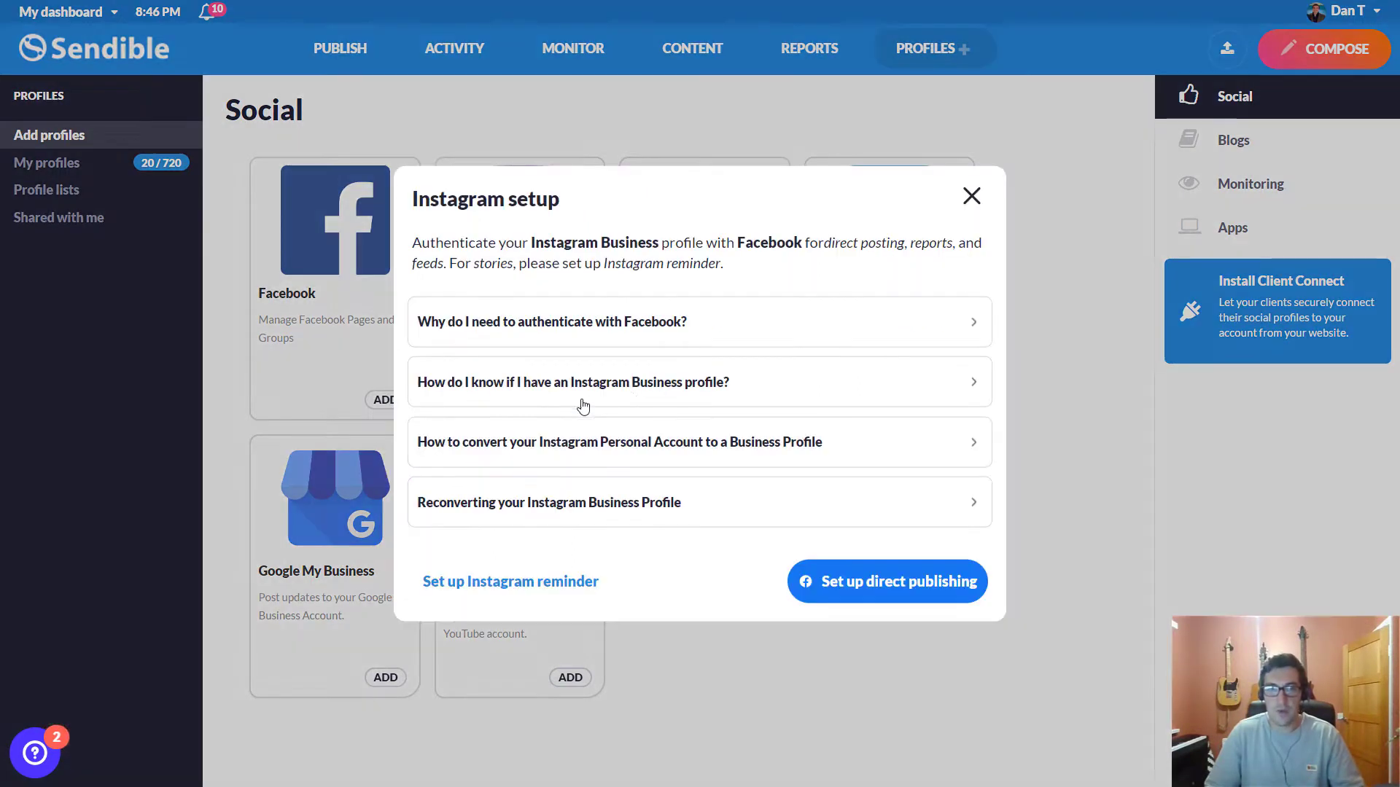
# Authorise Sendible Business for the fullrangefinishing Instagram account and Full Range Finishing Ltd. page.
pyautogui.click(865, 589)
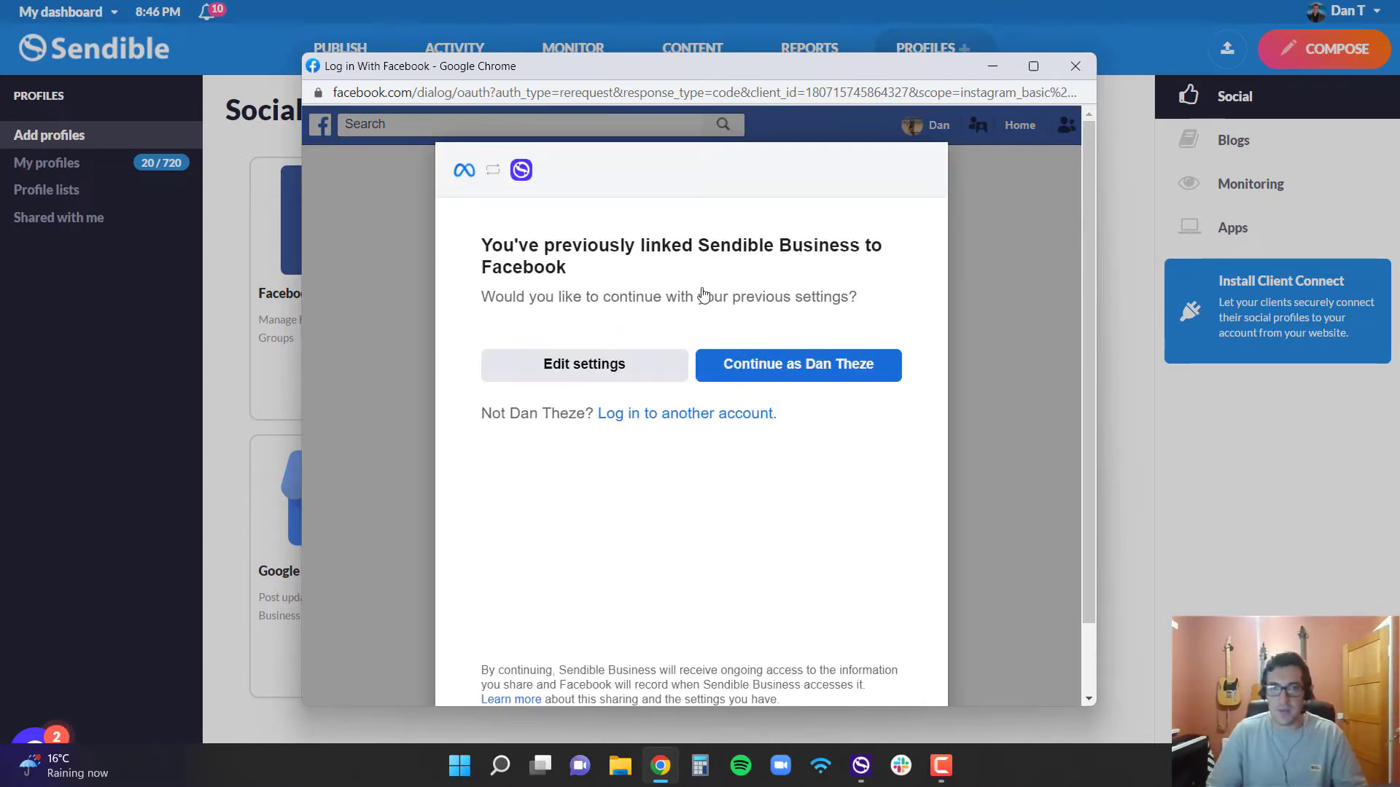
pyautogui.click(612, 362)
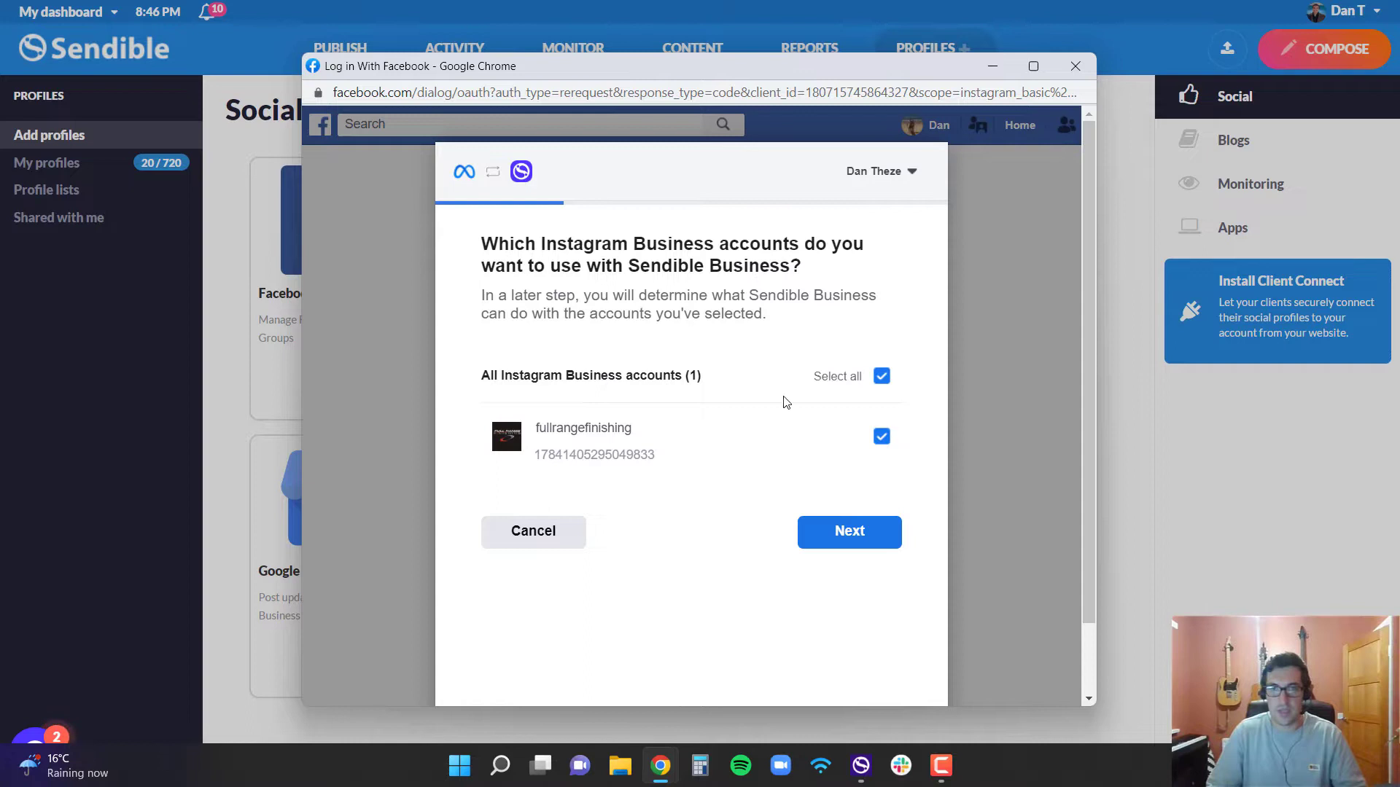
pyautogui.click(853, 529)
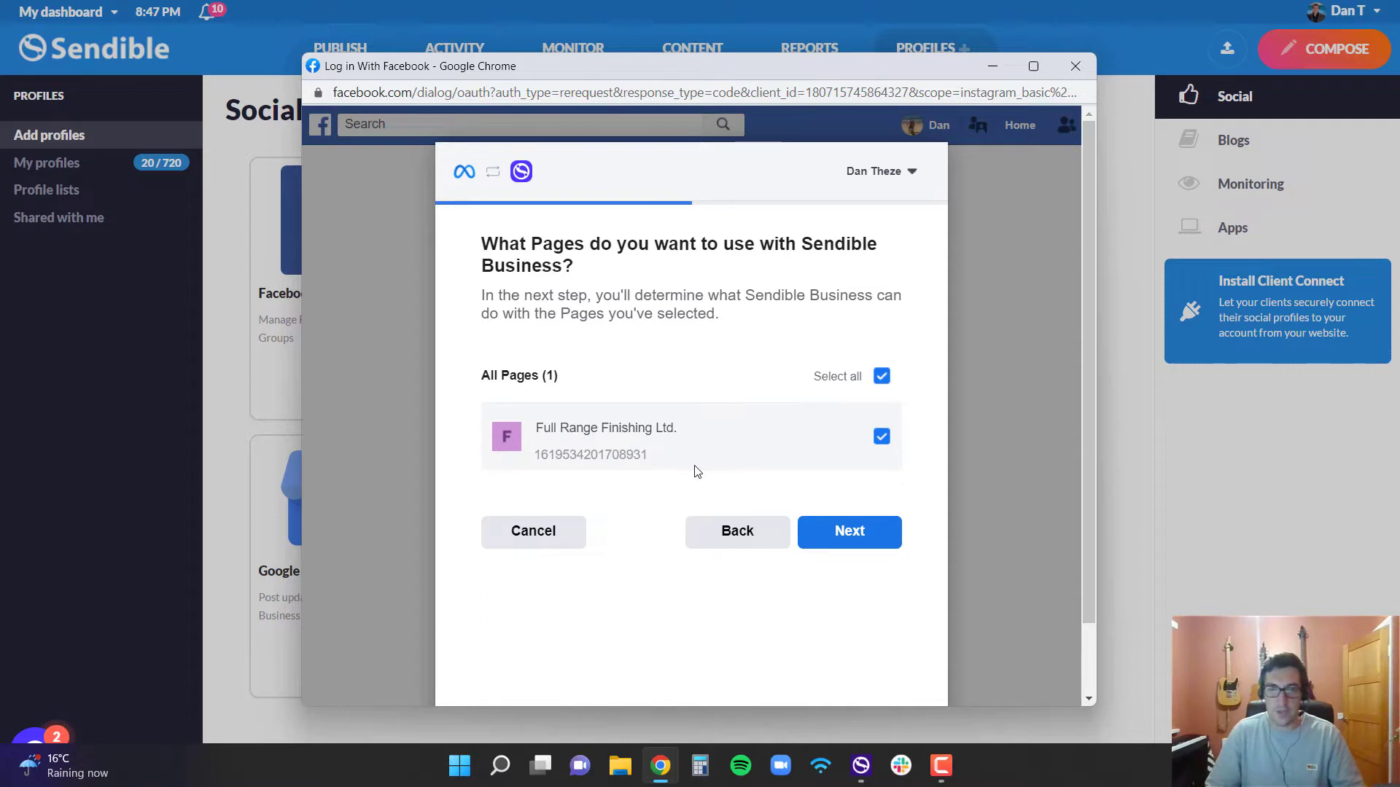
pyautogui.click(838, 532)
pyautogui.scroll(-1, 828, 521)
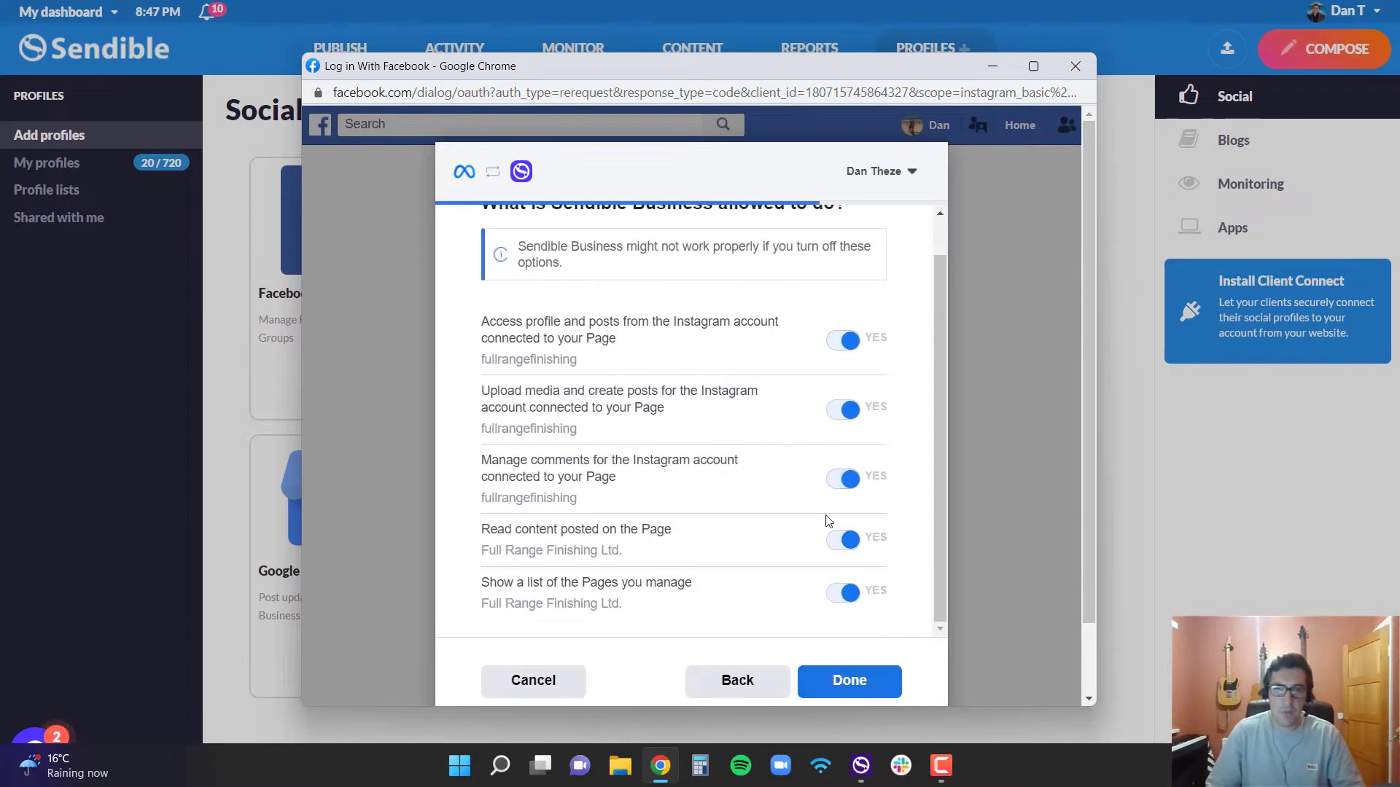
pyautogui.click(844, 681)
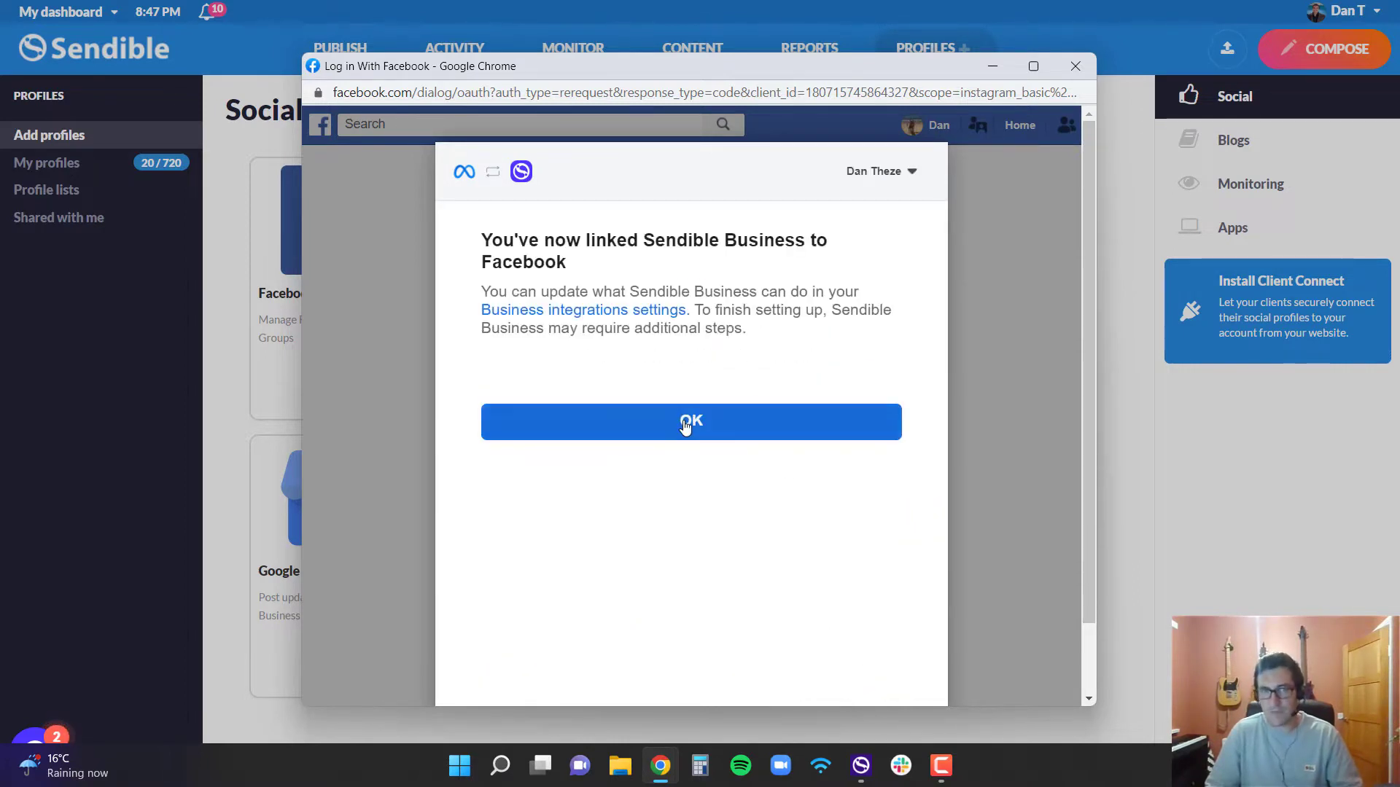
pyautogui.click(686, 426)
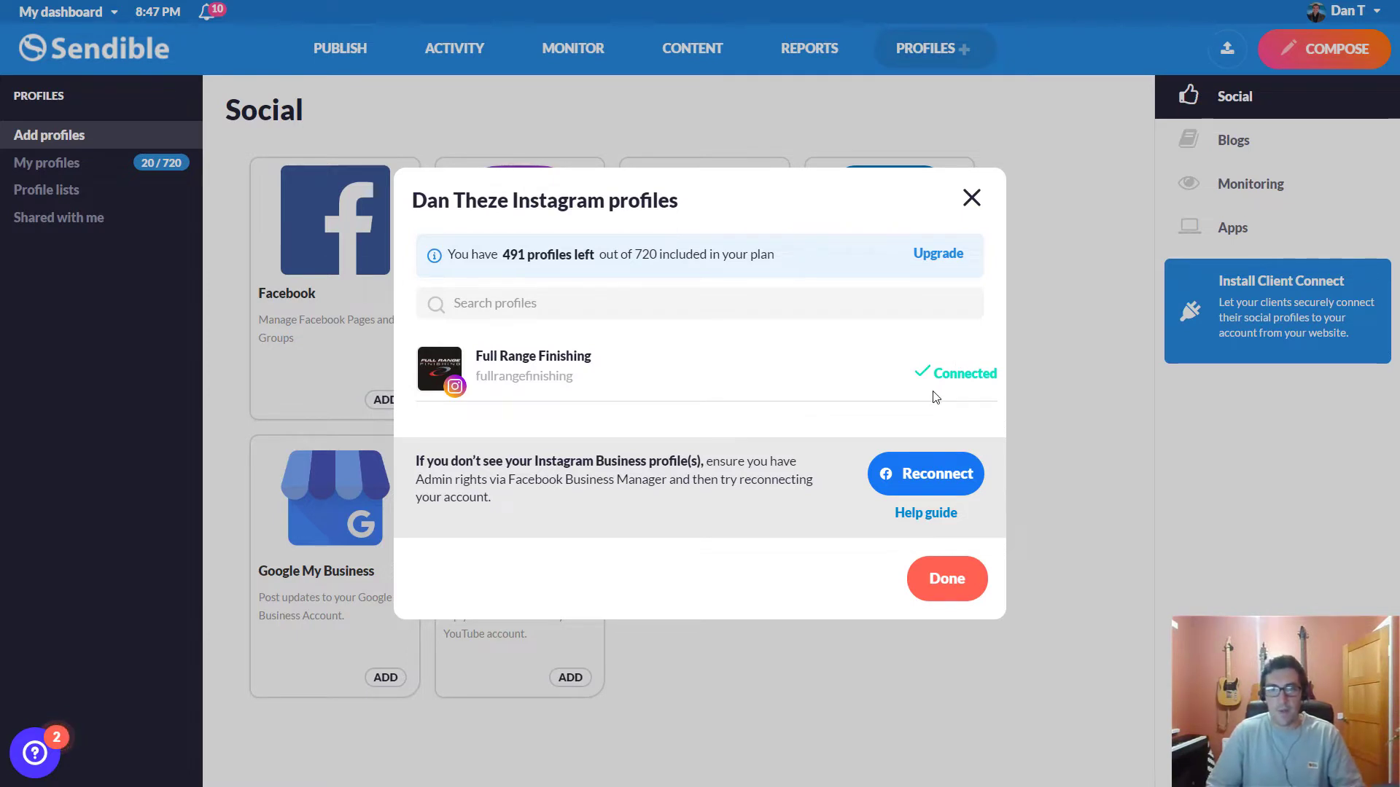
# Move the Polestar 5pm post on the publishing calendar to Monday 19 September.
pyautogui.click(950, 568)
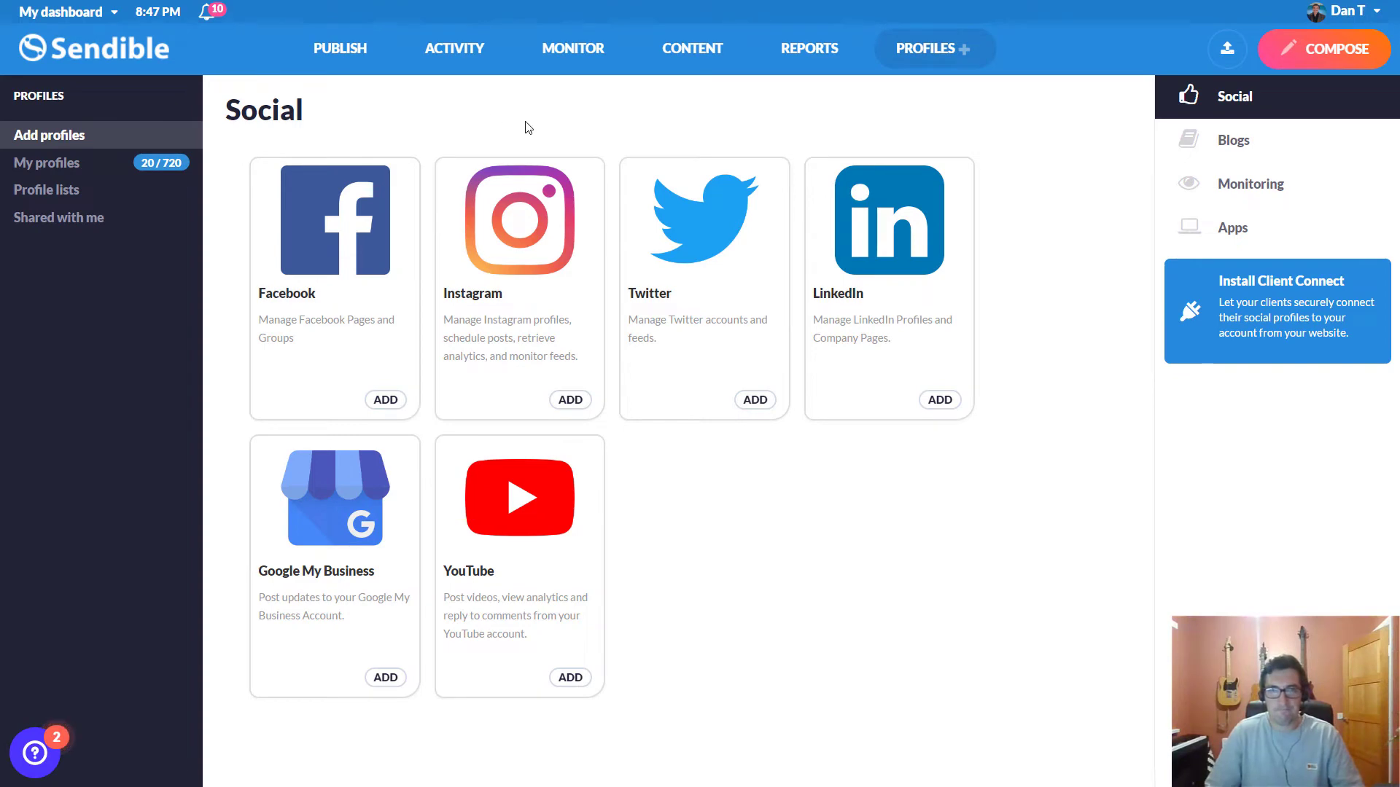
pyautogui.click(357, 57)
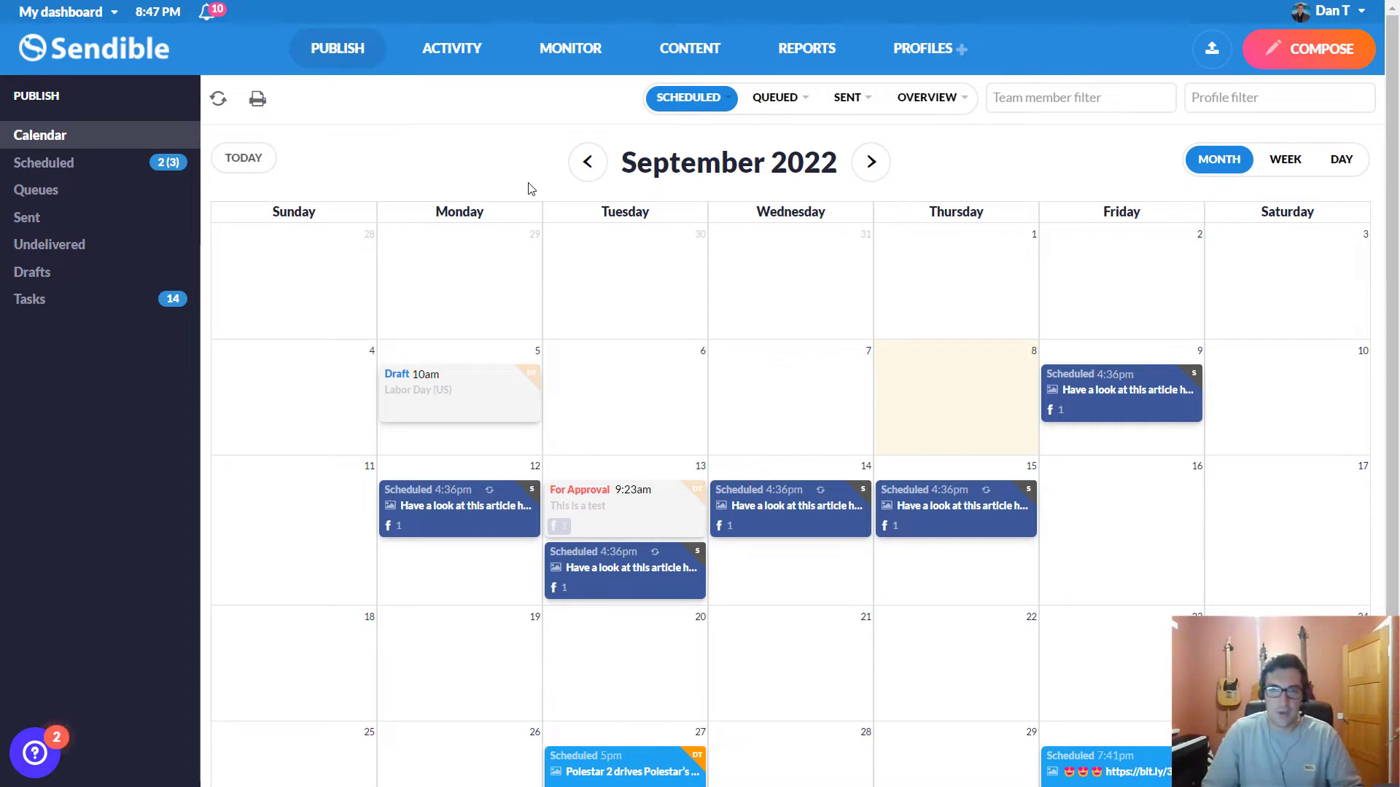
pyautogui.scroll(-1, 598, 292)
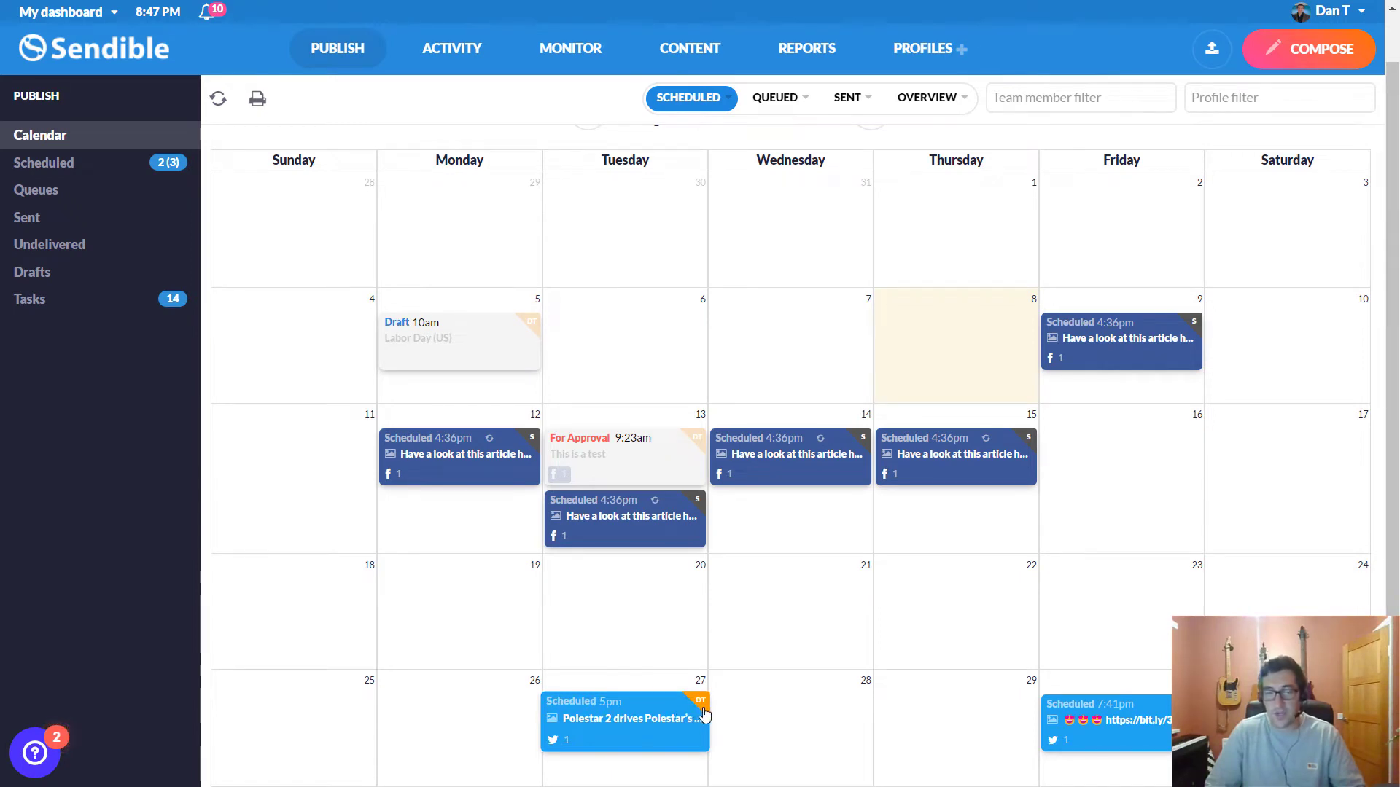
pyautogui.click(703, 713)
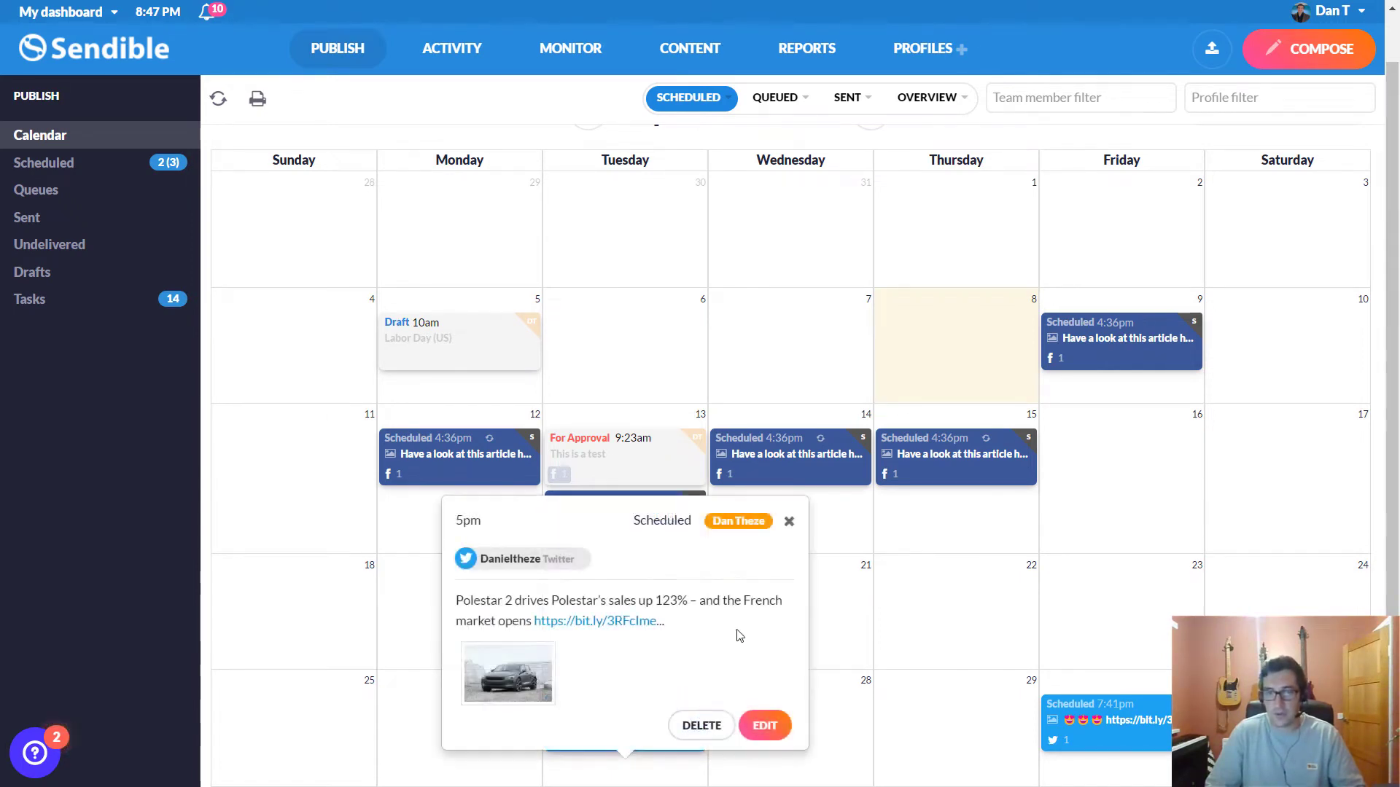
pyautogui.click(788, 523)
pyautogui.moveTo(637, 735); pyautogui.dragTo(494, 633)
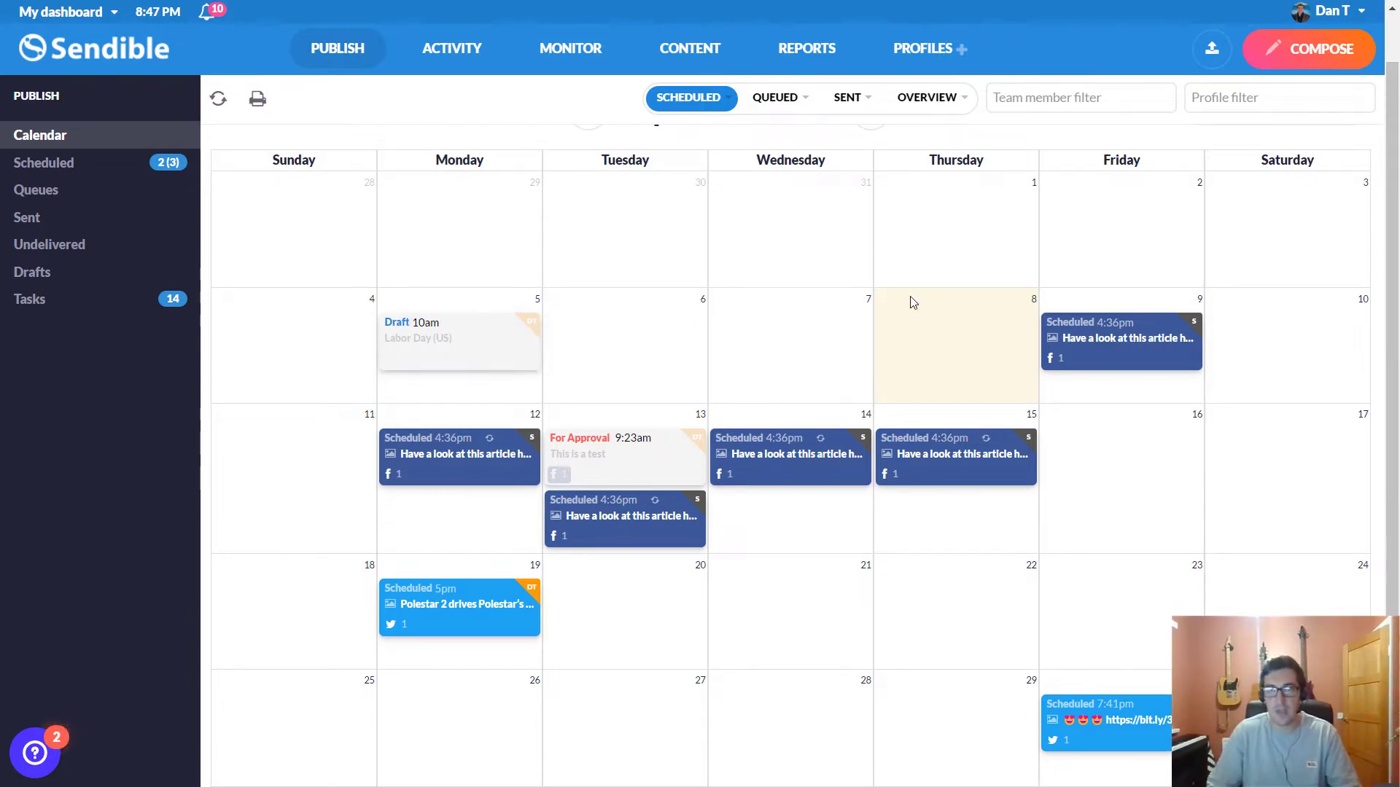
# Start a new message addressed to the Full Range Finishing Facebook page and Instagram profile.
pyautogui.click(1255, 63)
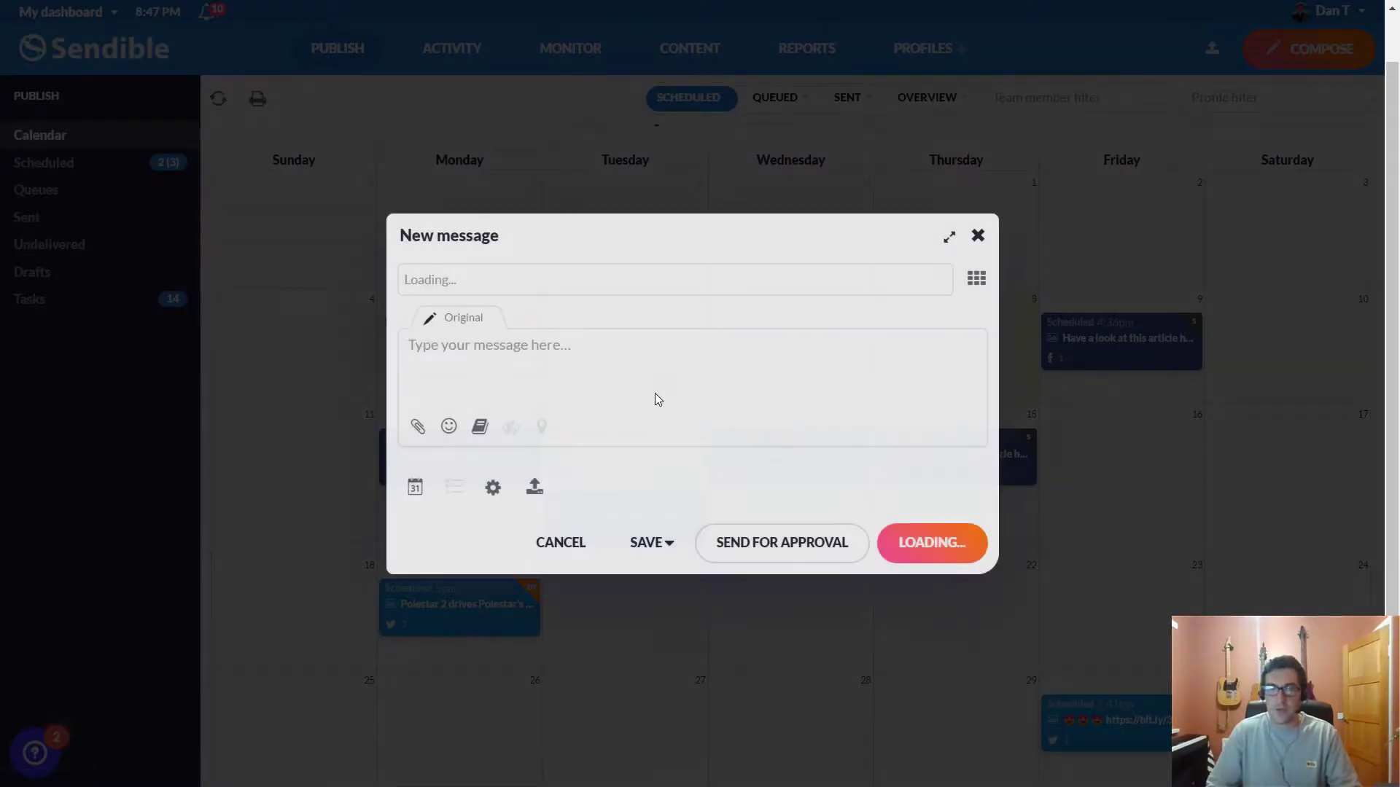
pyautogui.click(579, 281)
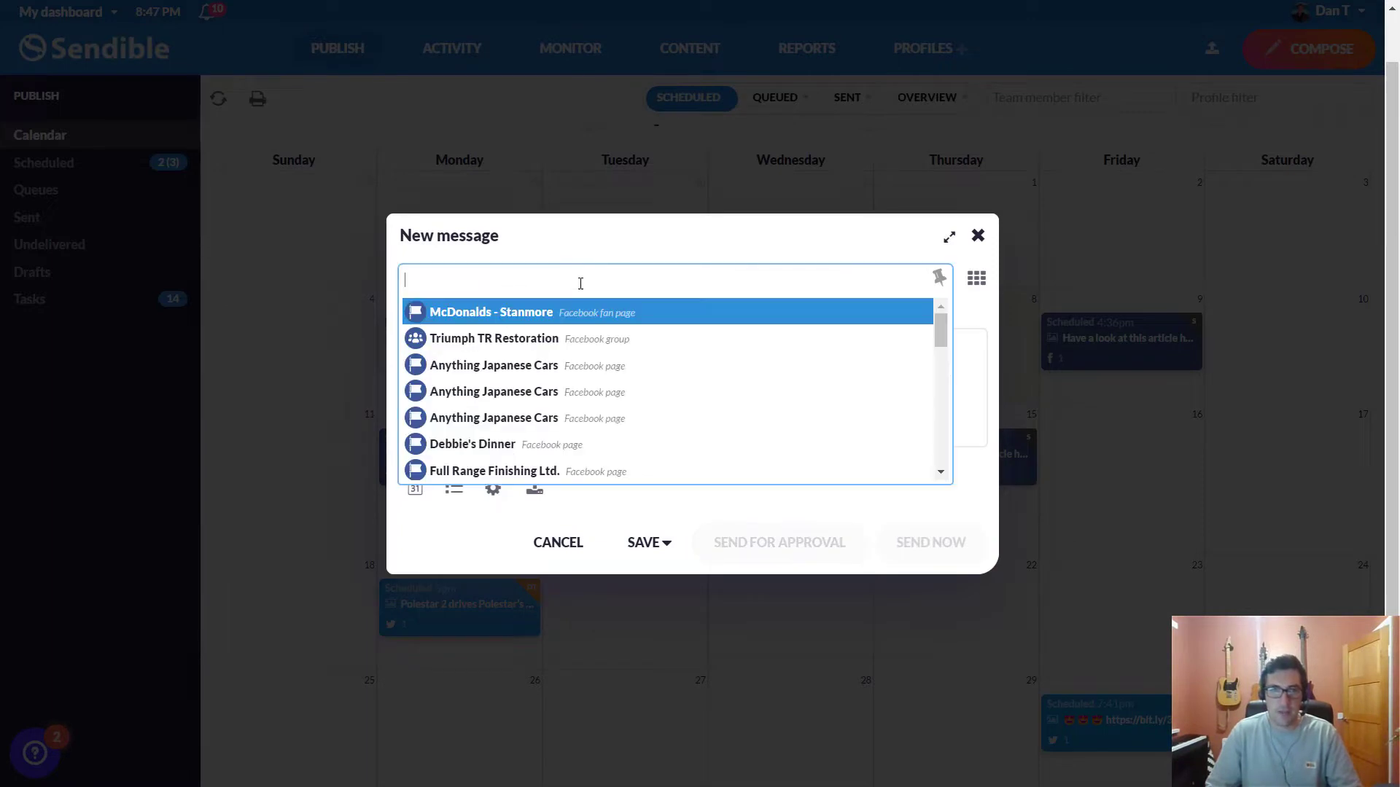
pyautogui.scroll(-2, 562, 389)
pyautogui.click(562, 389)
pyautogui.click(705, 243)
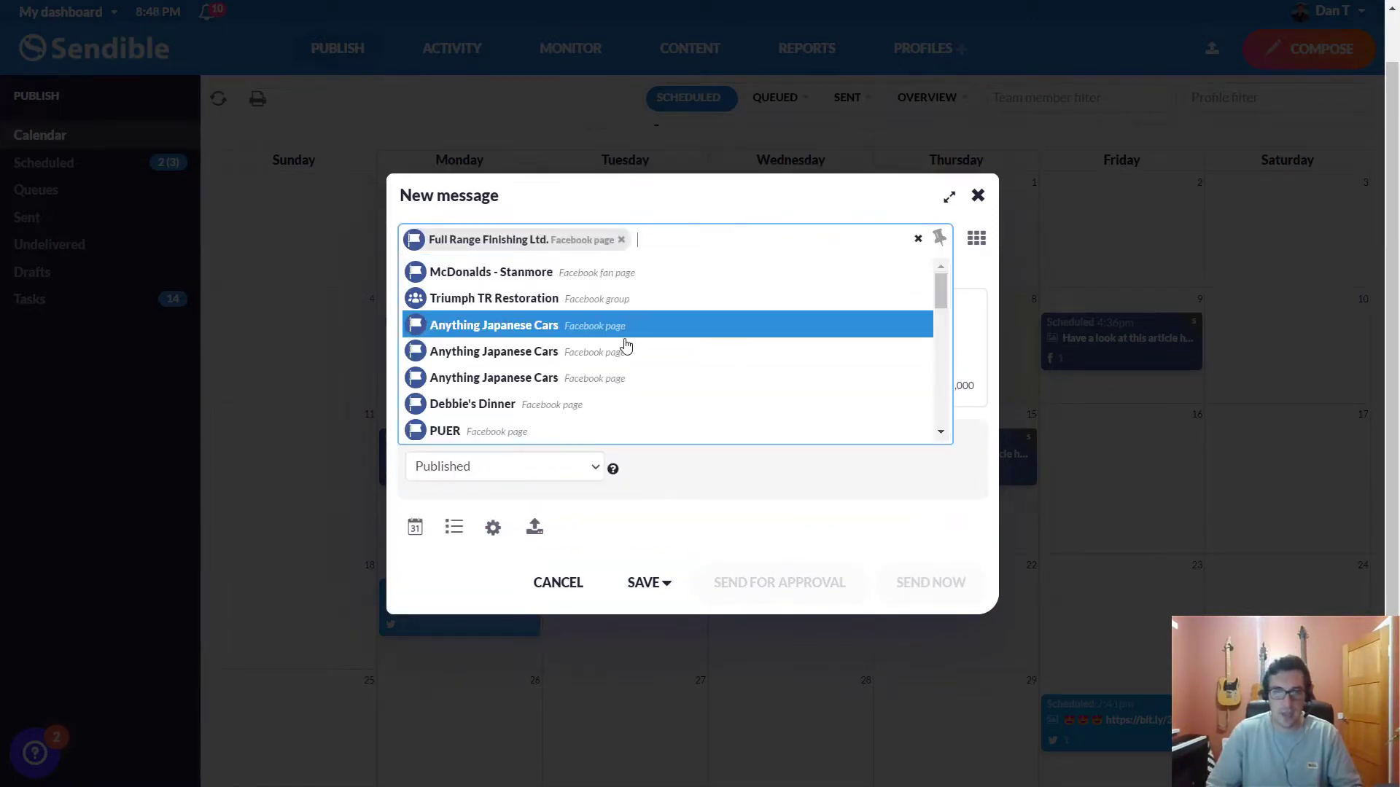
pyautogui.scroll(-3, 625, 344)
pyautogui.scroll(-2, 625, 344)
pyautogui.scroll(-2, 625, 346)
pyautogui.scroll(-1, 625, 347)
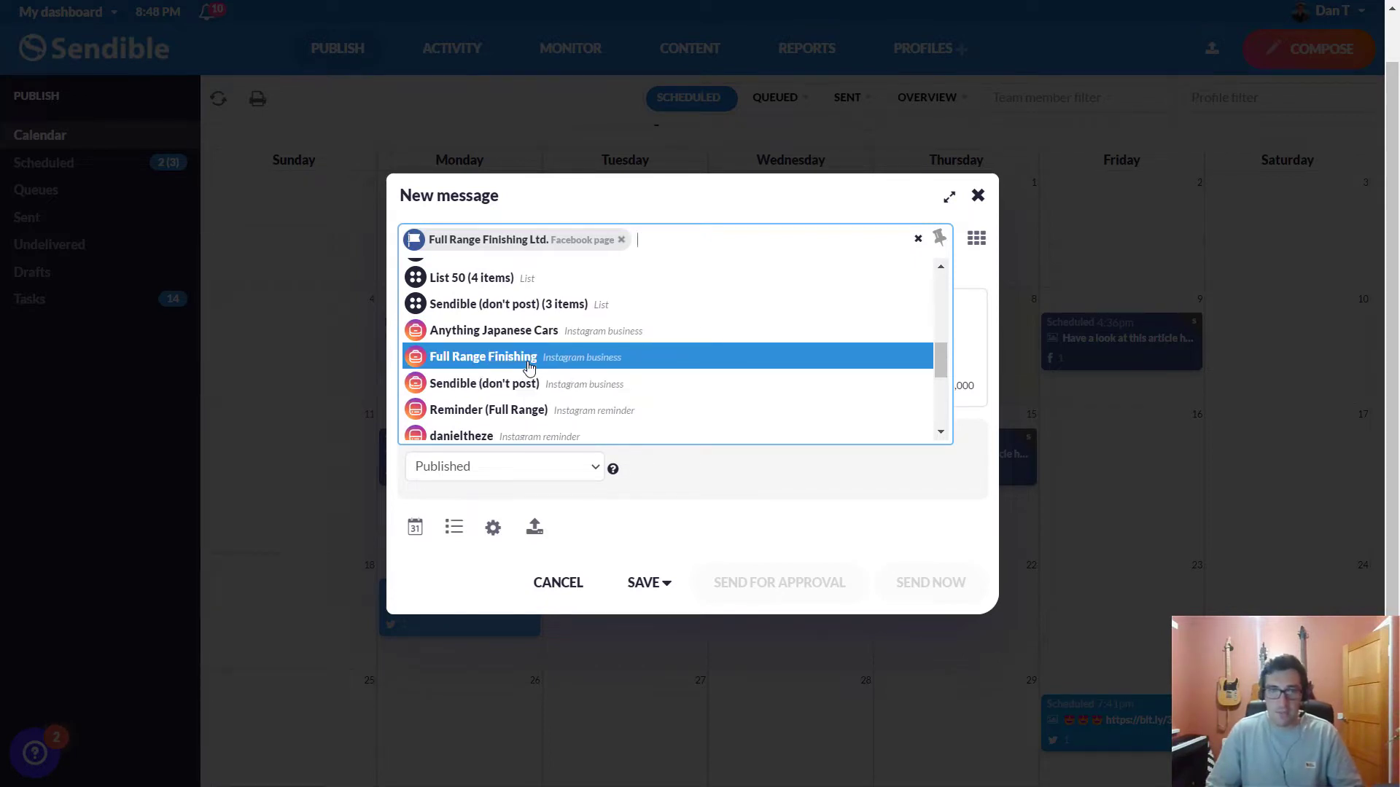
pyautogui.click(529, 365)
pyautogui.click(890, 270)
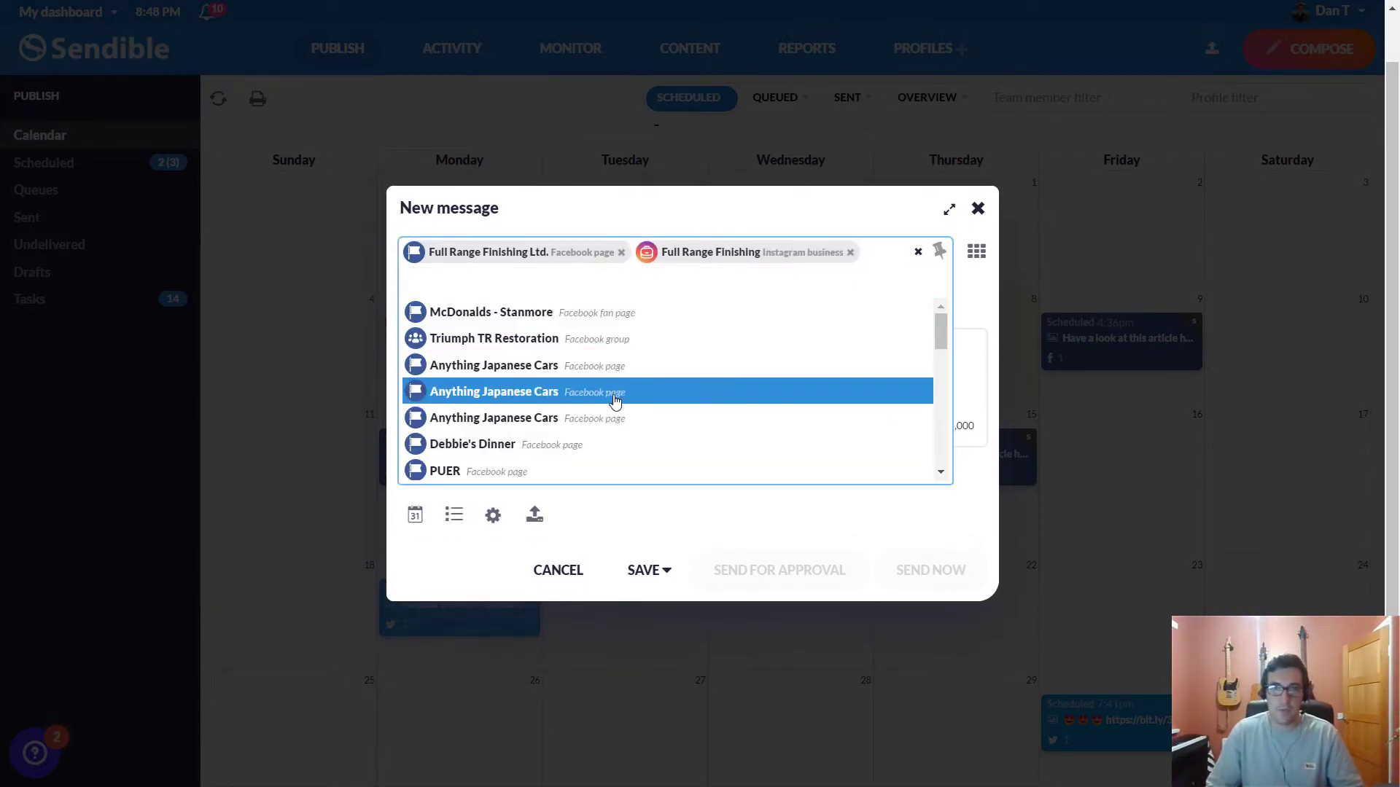
# Add the Full Range Finishing LinkedIn page and Twitter profile as recipients.
pyautogui.scroll(-3, 614, 401)
pyautogui.scroll(-2, 613, 397)
pyautogui.scroll(-2, 609, 387)
pyautogui.scroll(-2, 583, 385)
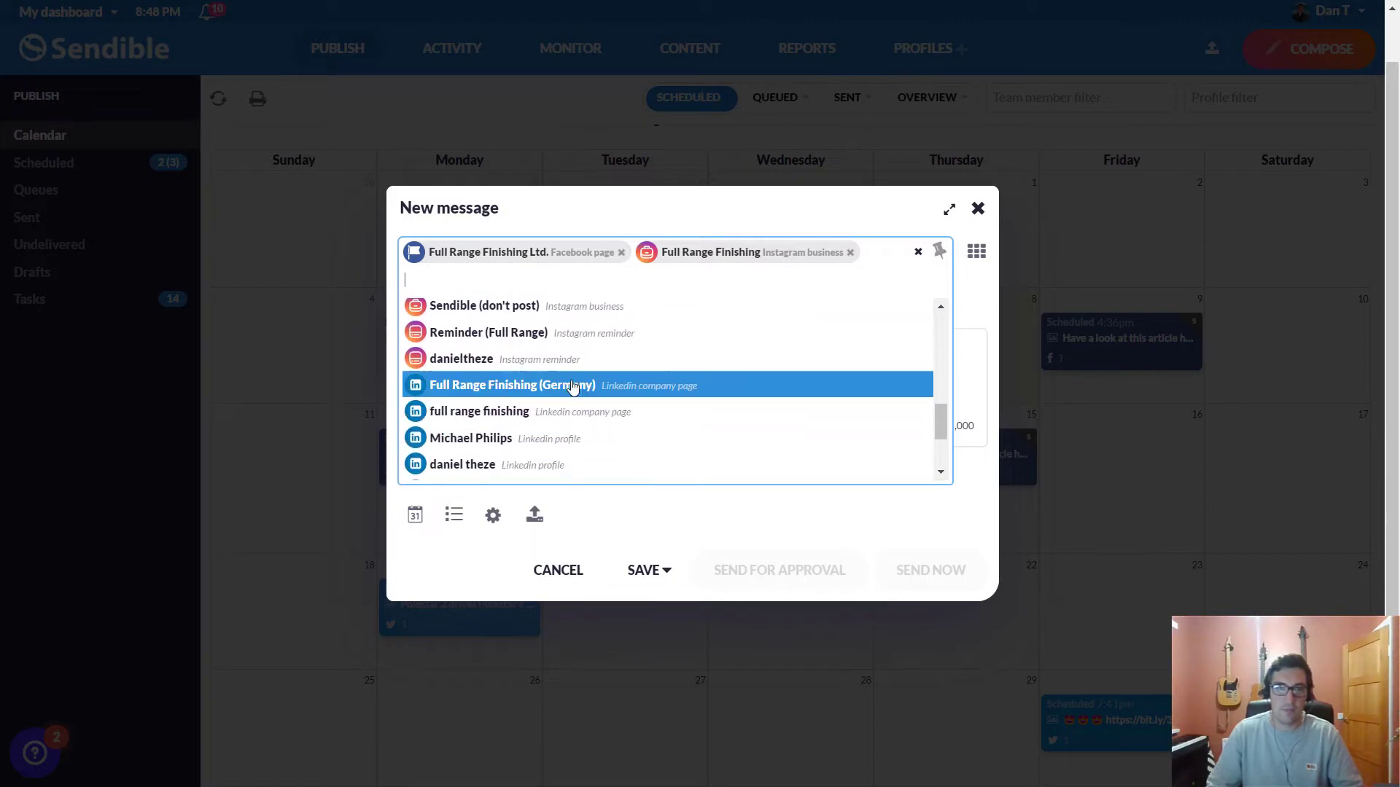
pyautogui.click(519, 413)
pyautogui.scroll(-5, 641, 378)
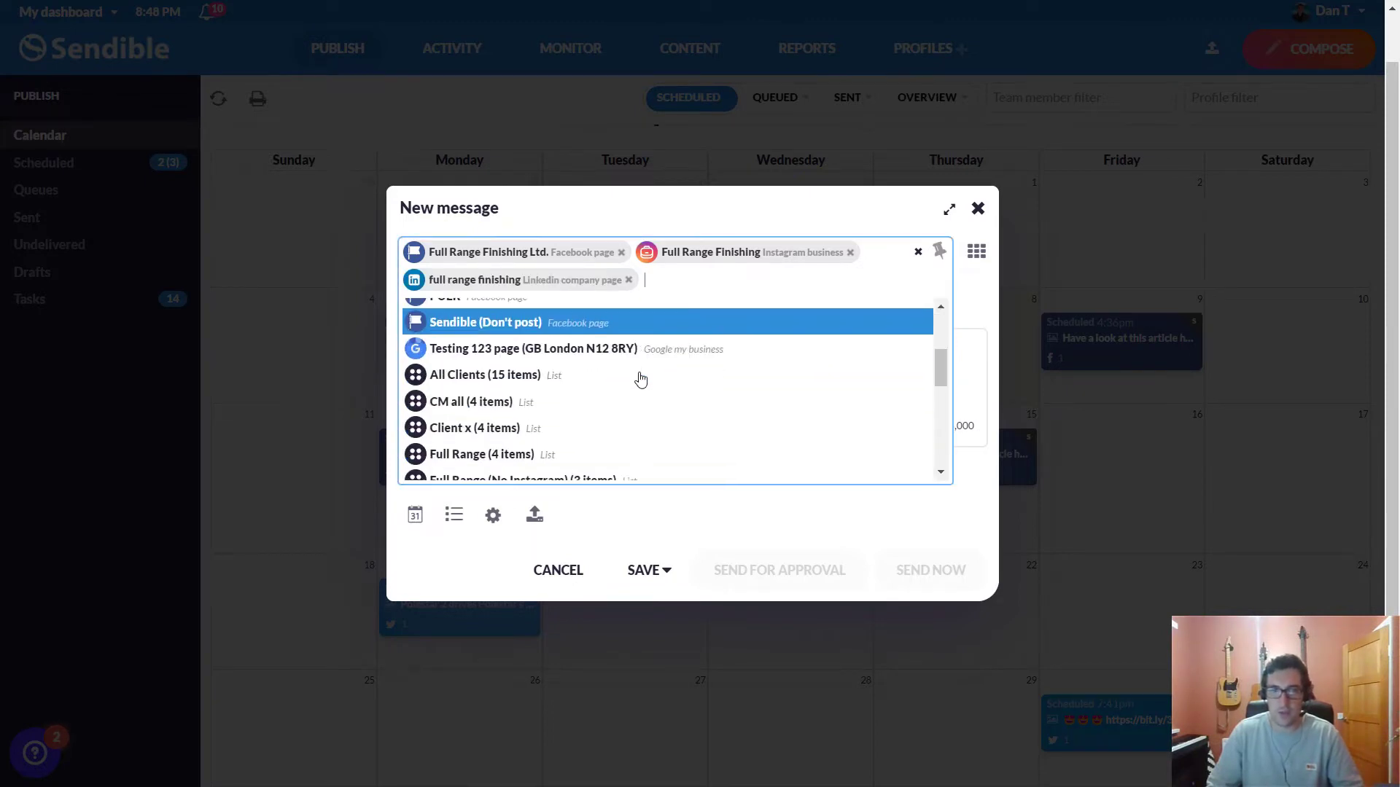
pyautogui.scroll(-3, 640, 380)
pyautogui.scroll(-3, 605, 381)
pyautogui.scroll(-2, 554, 387)
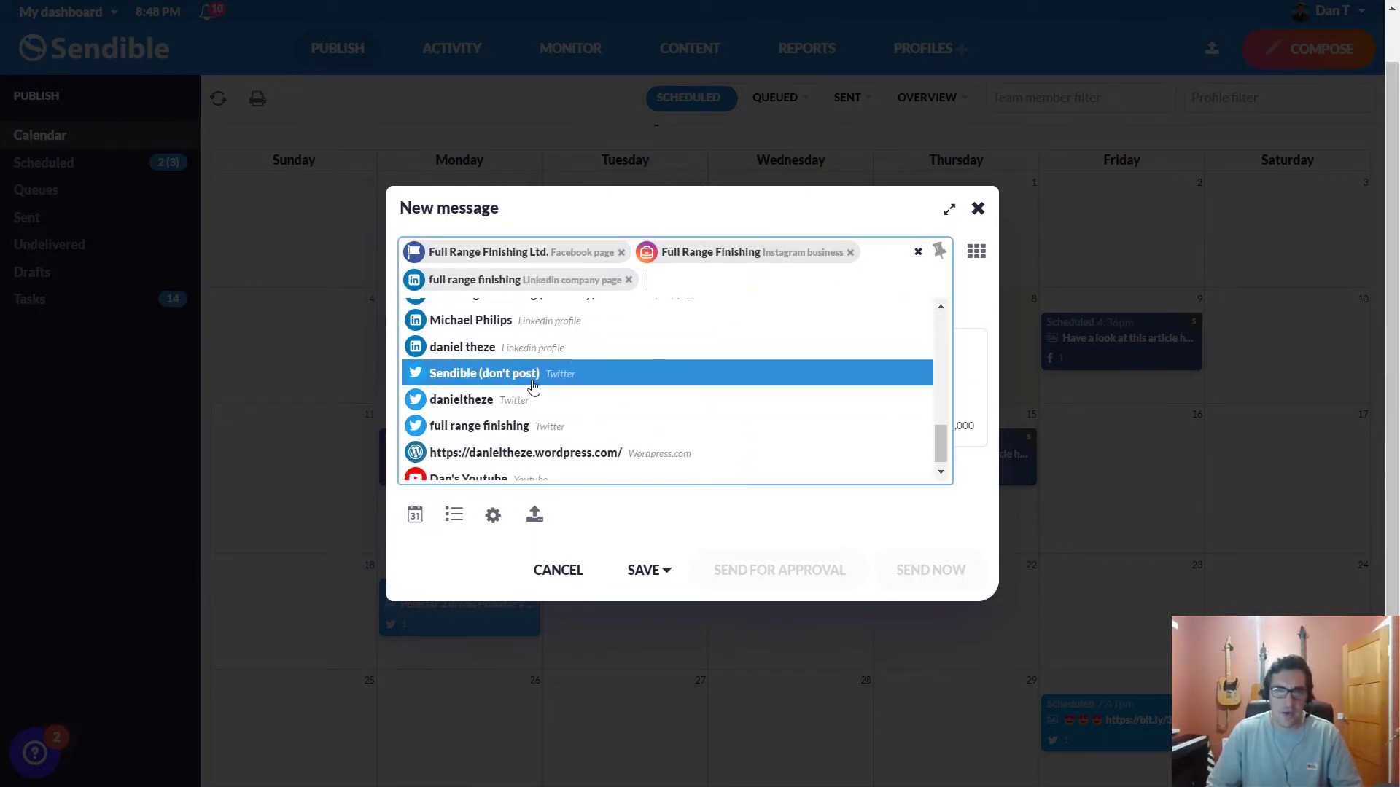
pyautogui.click(514, 426)
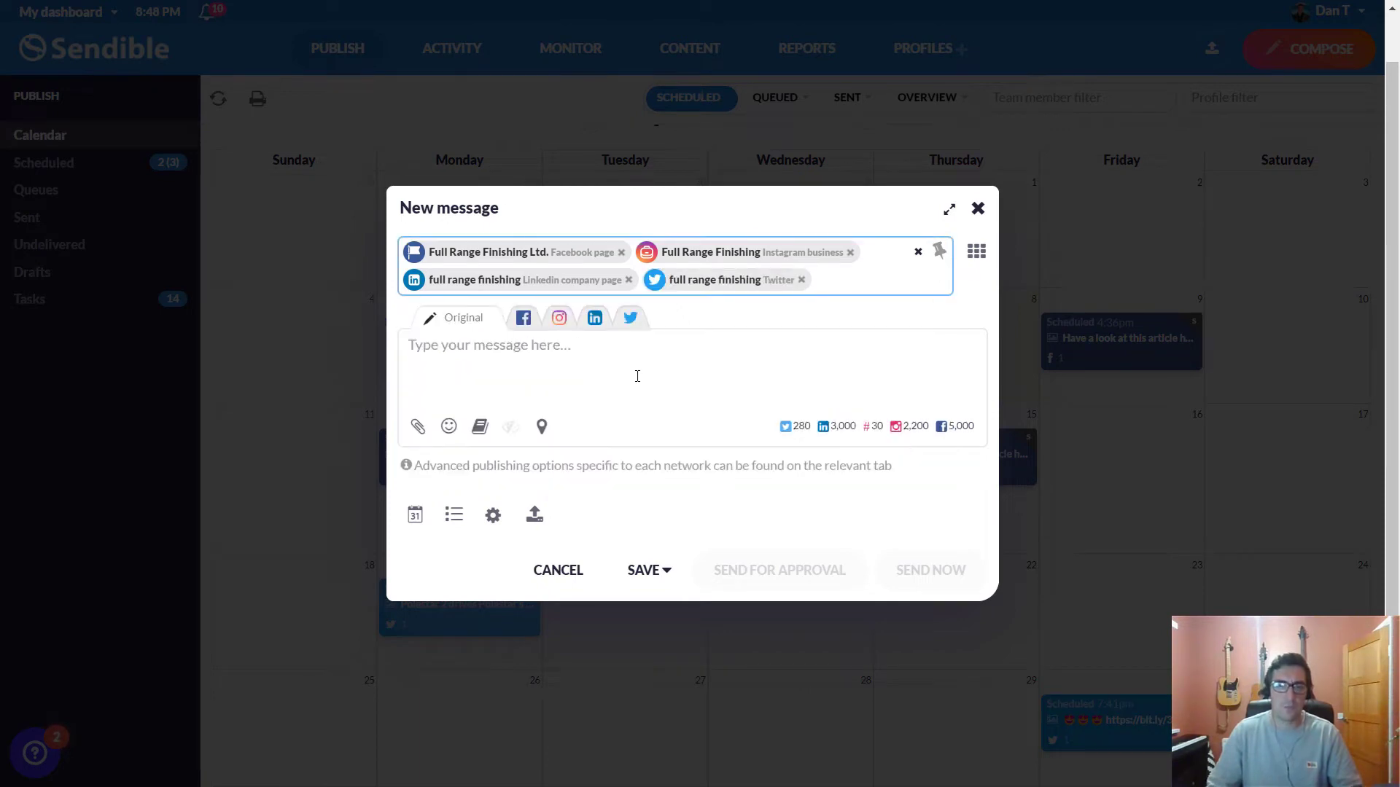
# Write the message text 'Check this out'.
pyautogui.click(637, 376)
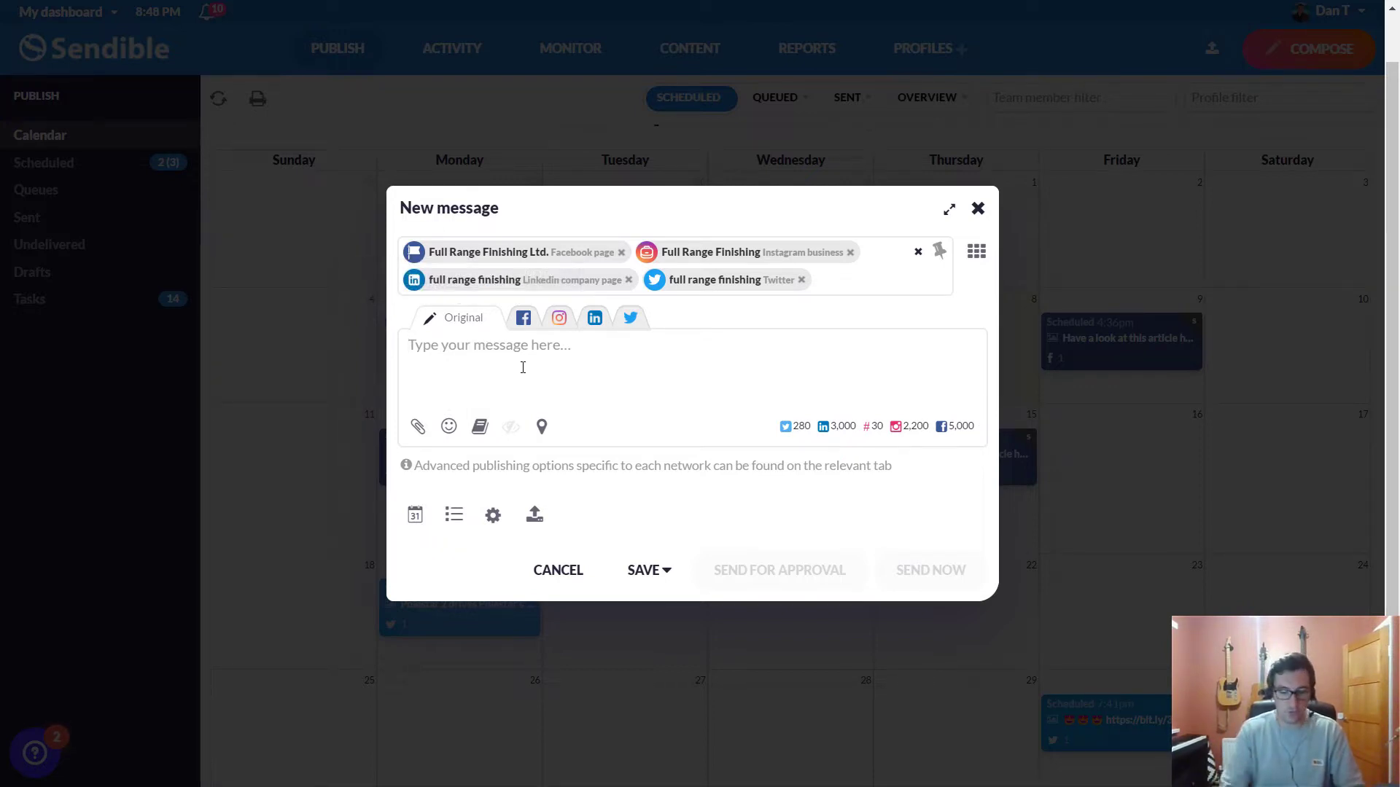
pyautogui.write('Check this out')
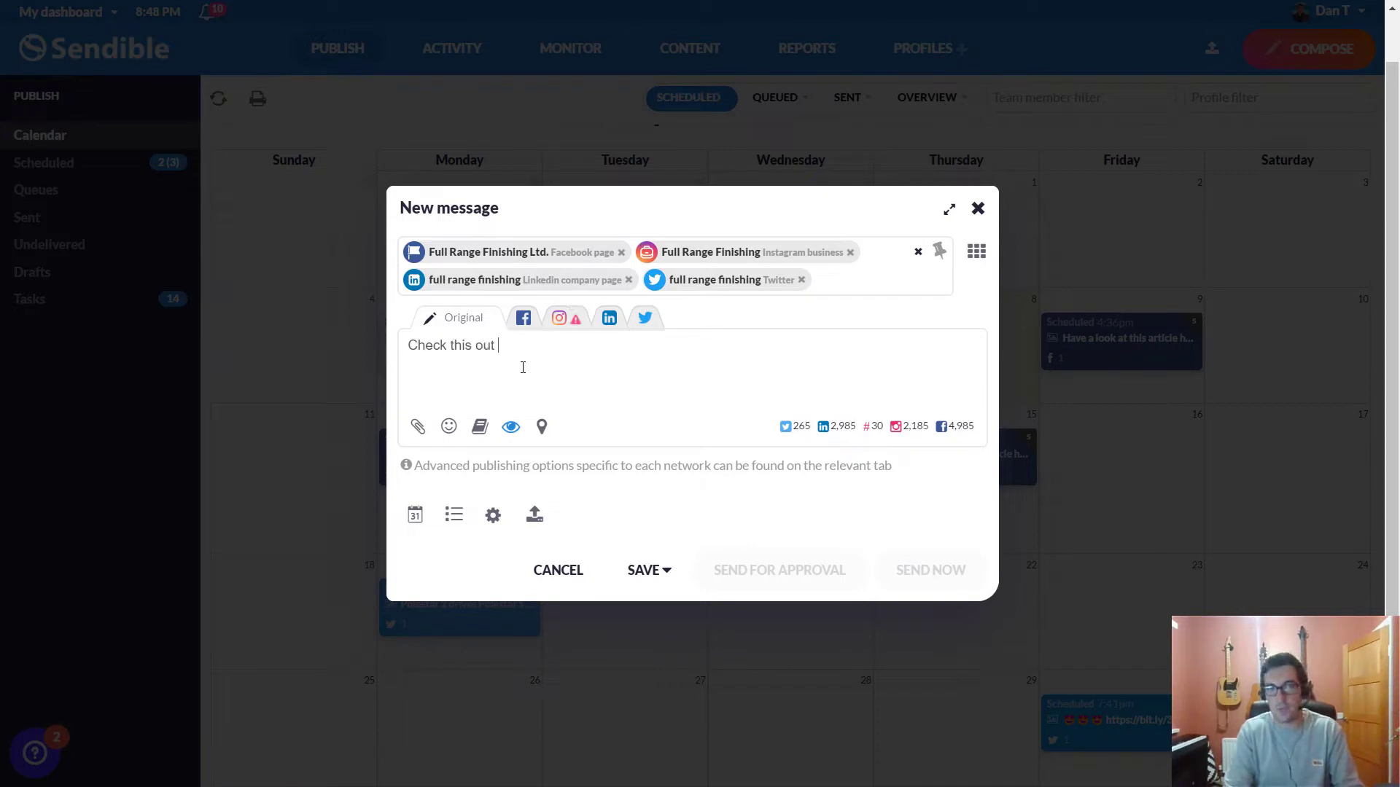
pyautogui.press('BackSpace')
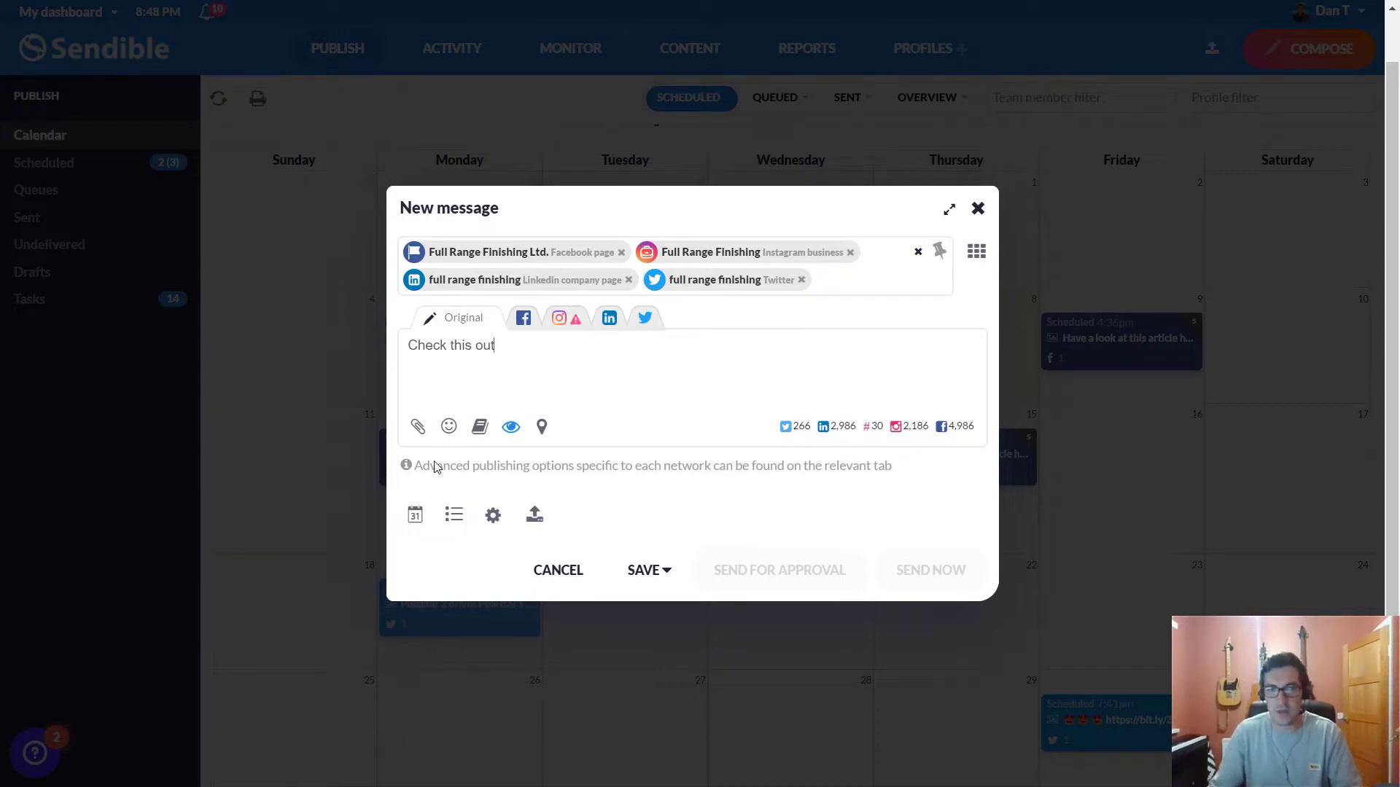
# Schedule the post for 21 September 2022 at 9:03 pm.
pyautogui.click(415, 515)
pyautogui.click(478, 526)
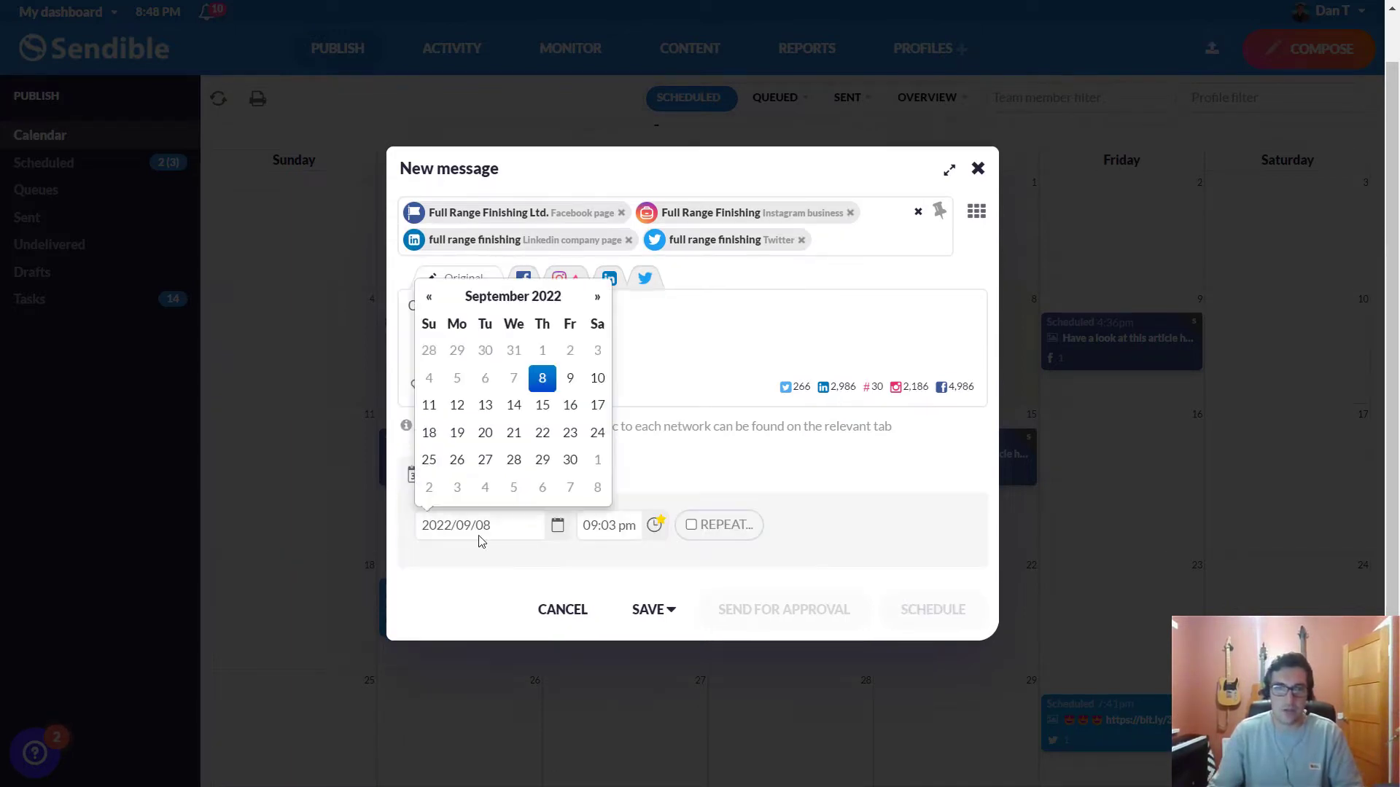
pyautogui.click(510, 434)
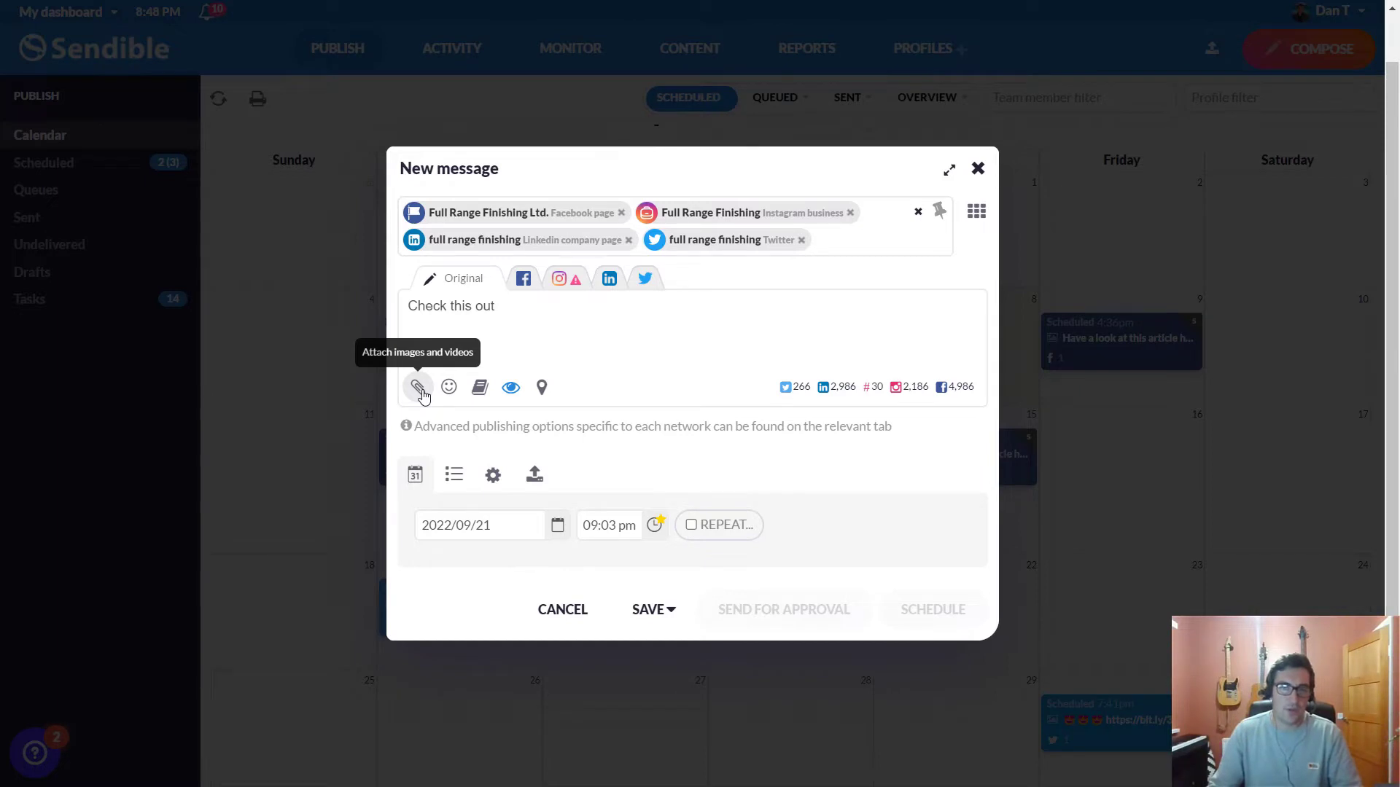
# Browse the Add media sources (cloud storage, Canva, image search), then attach the media-library car photo.
pyautogui.click(419, 388)
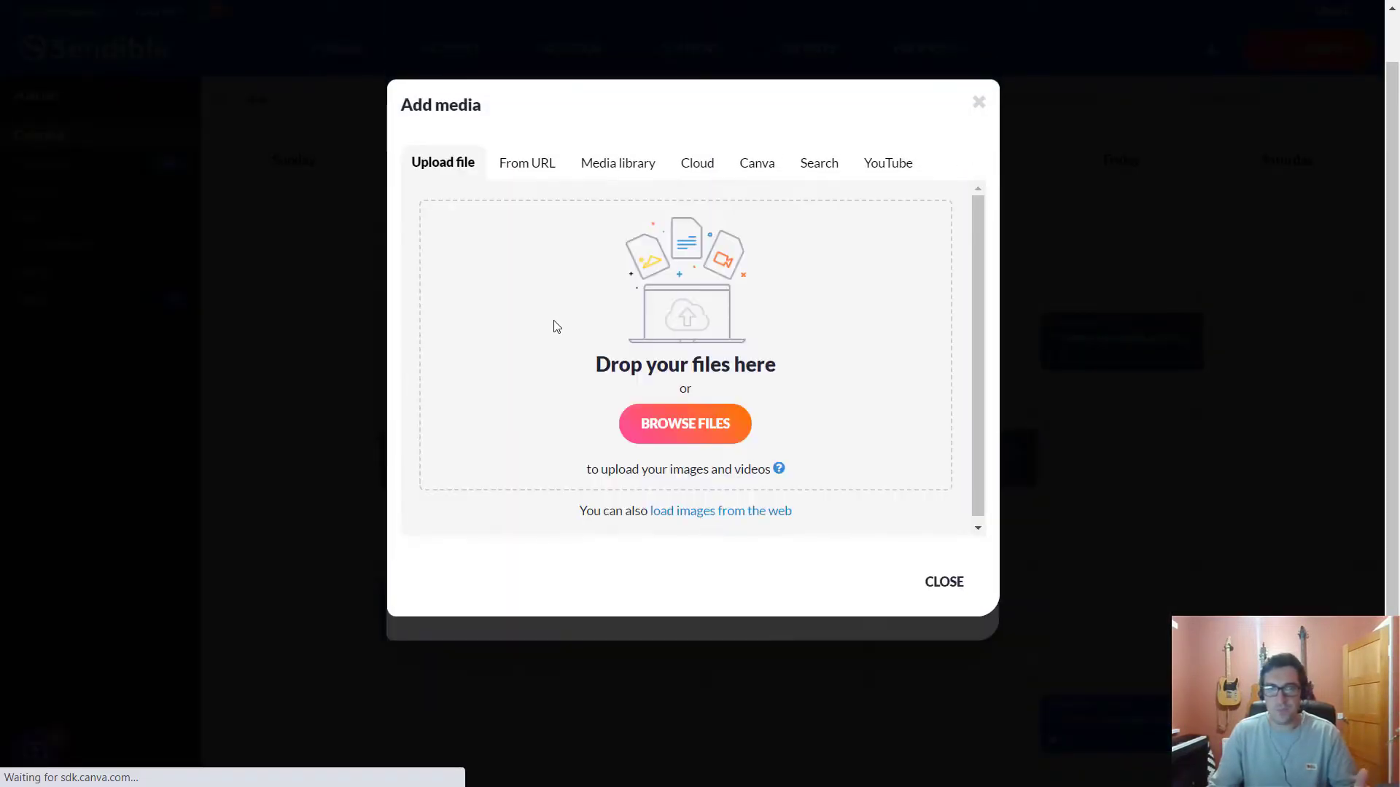
pyautogui.click(598, 172)
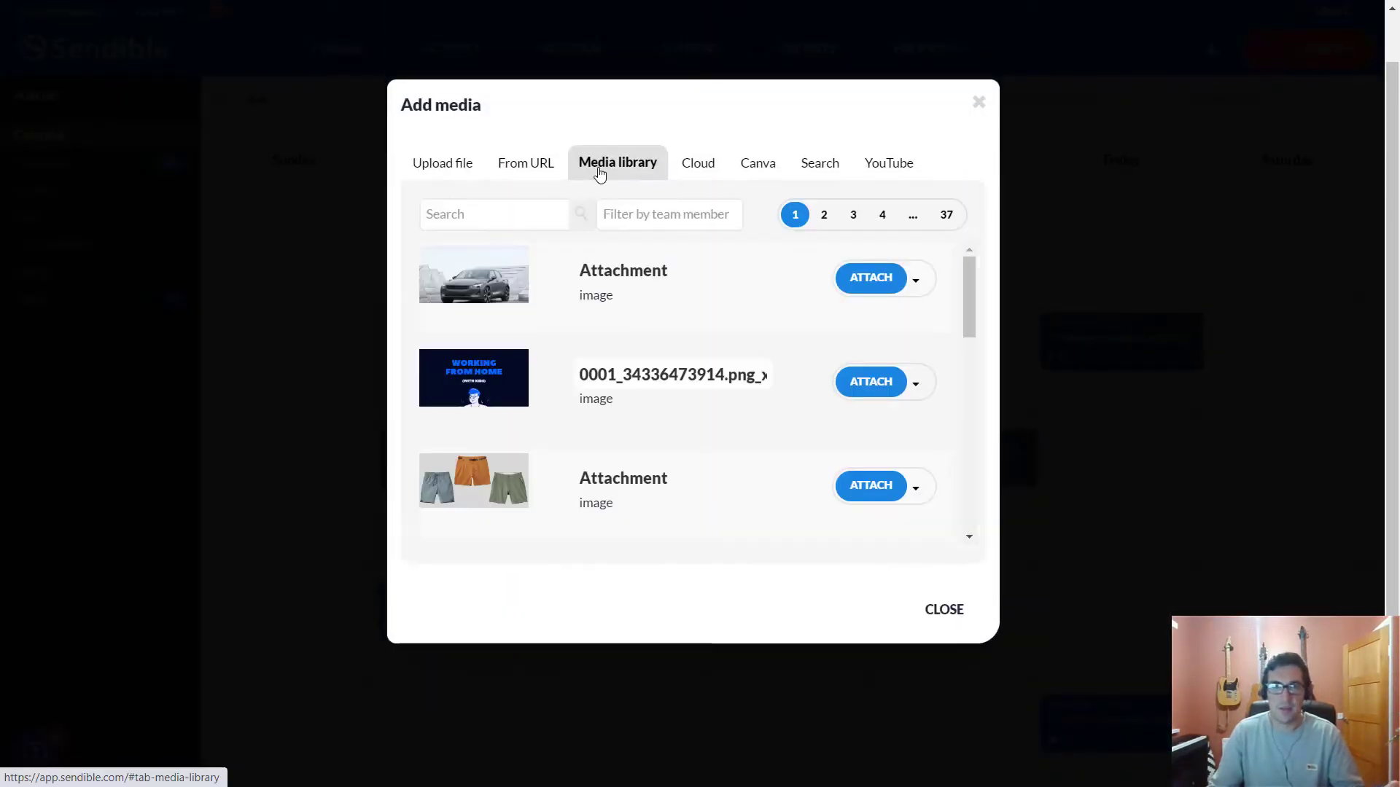
pyautogui.click(693, 166)
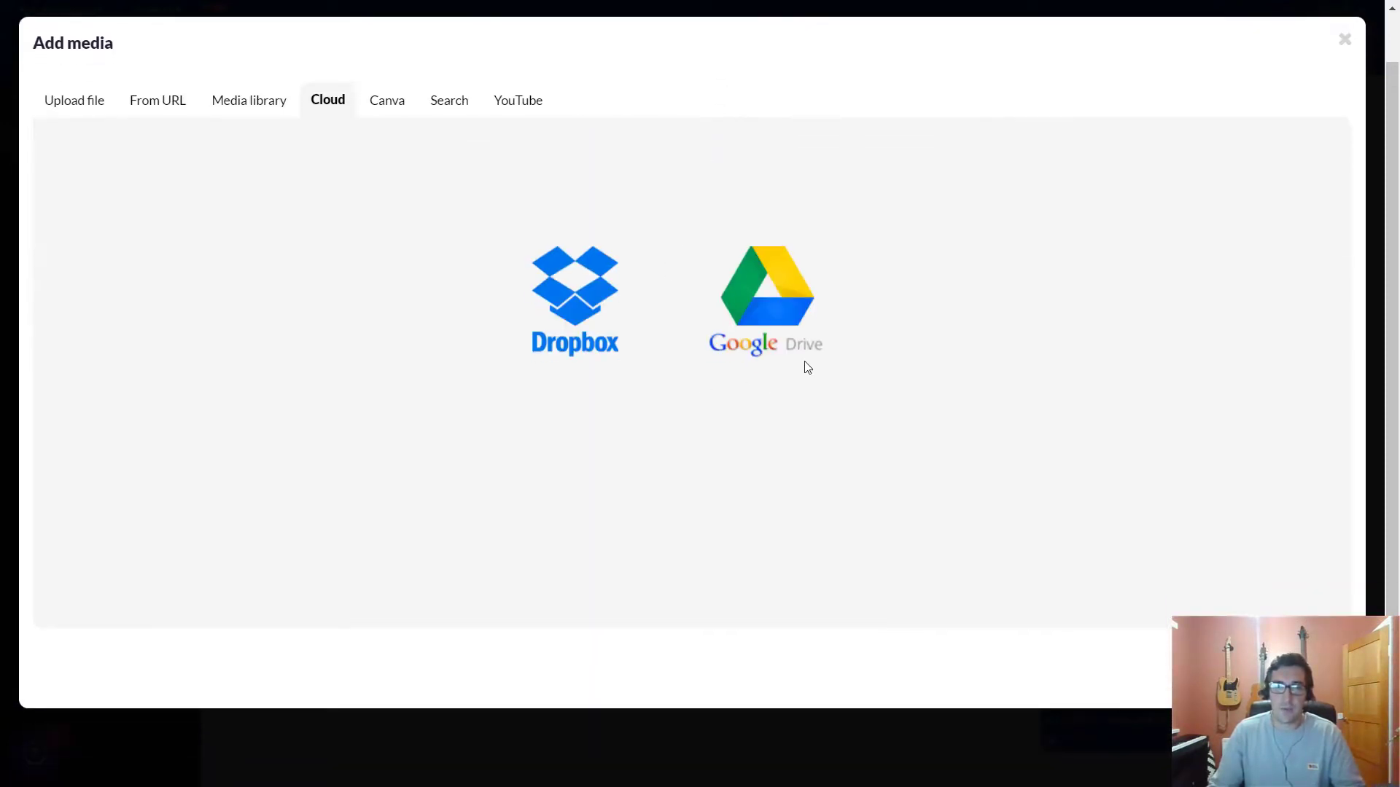
pyautogui.click(395, 111)
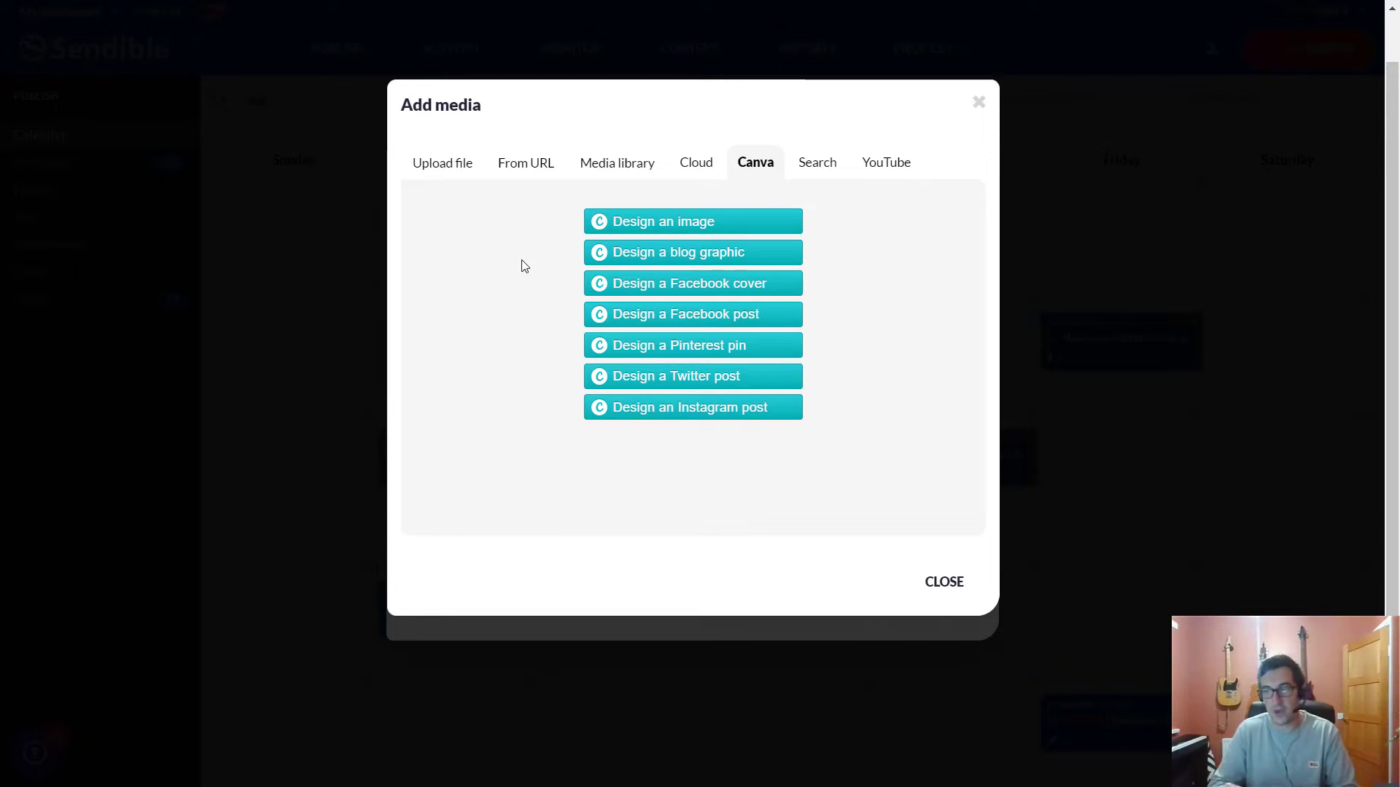
pyautogui.click(807, 169)
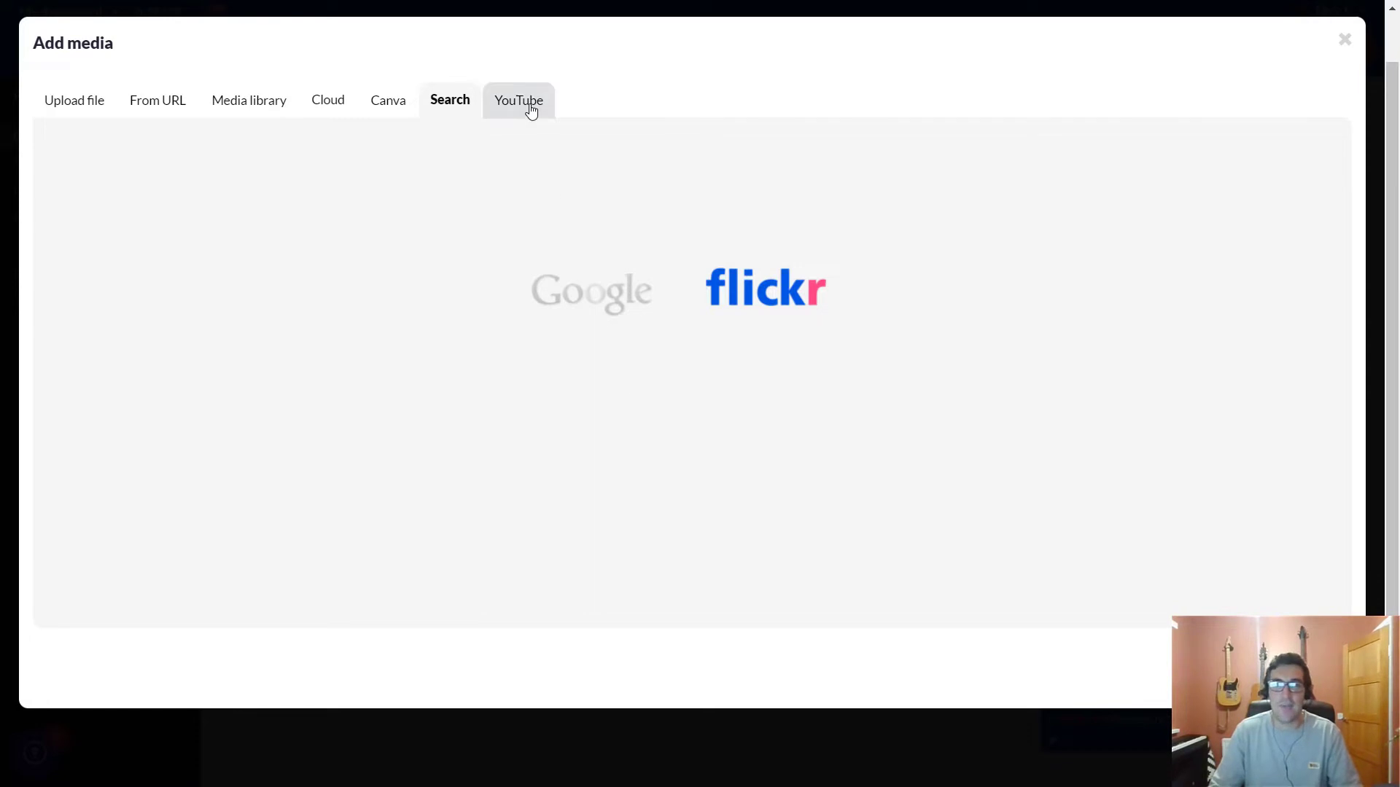
pyautogui.click(269, 116)
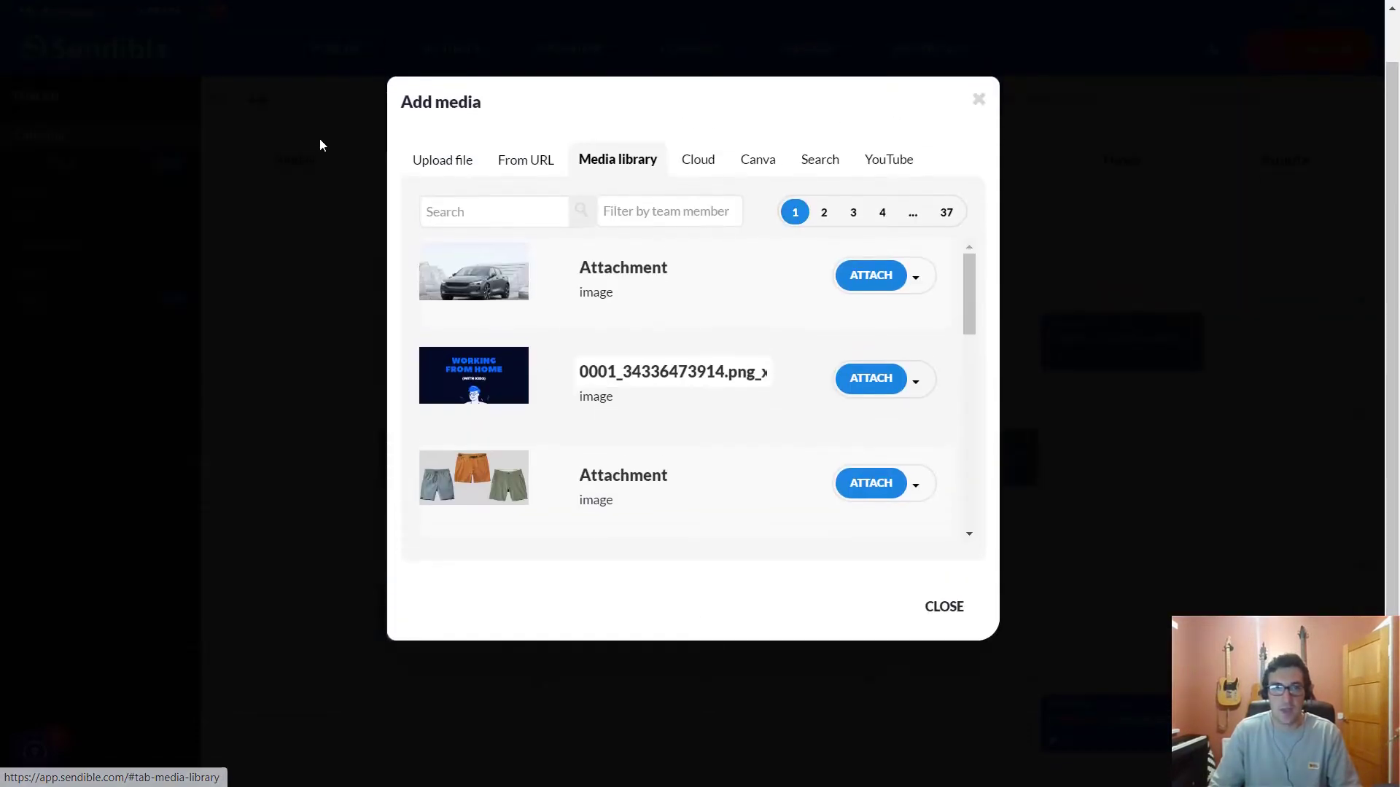
pyautogui.click(846, 289)
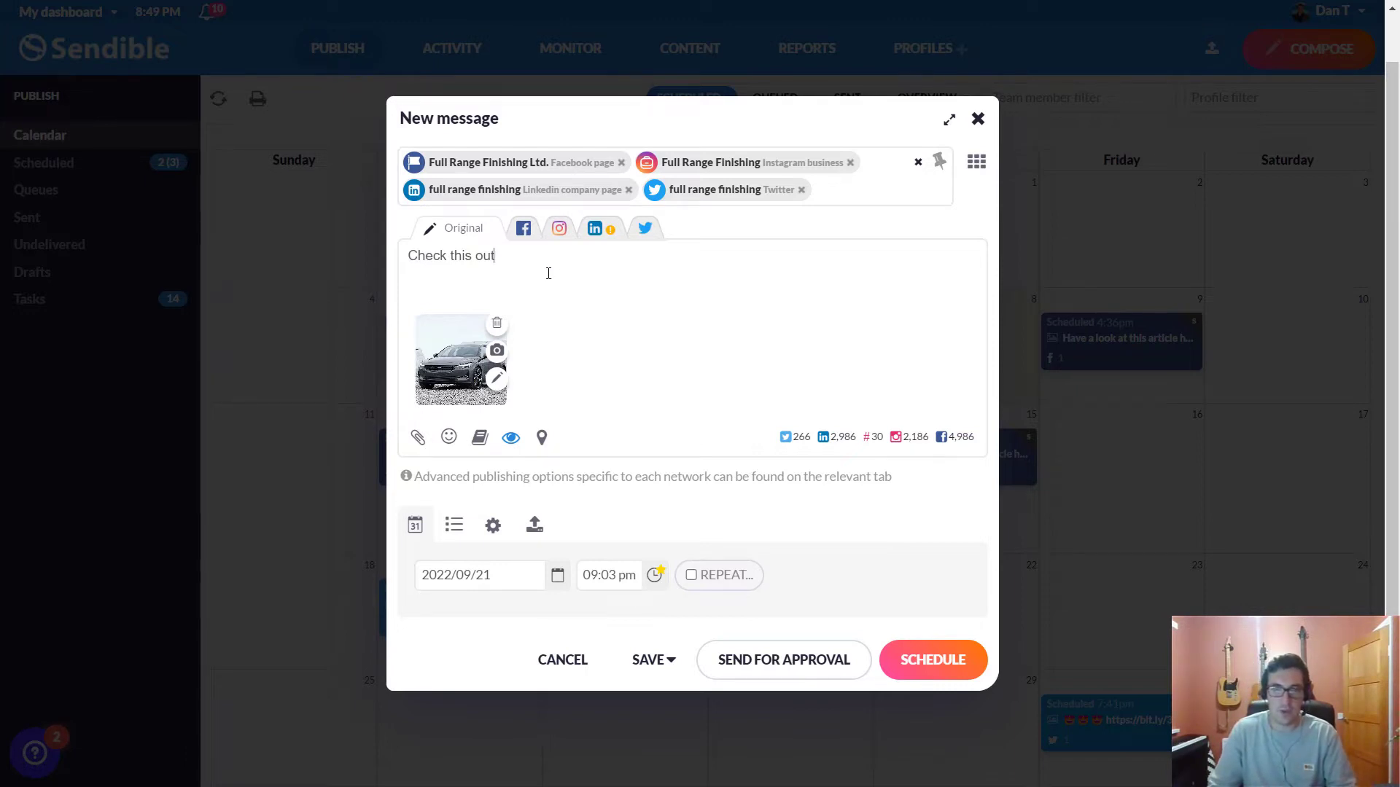
# Preview the post's LinkedIn version, then close the preview.
pyautogui.click(610, 237)
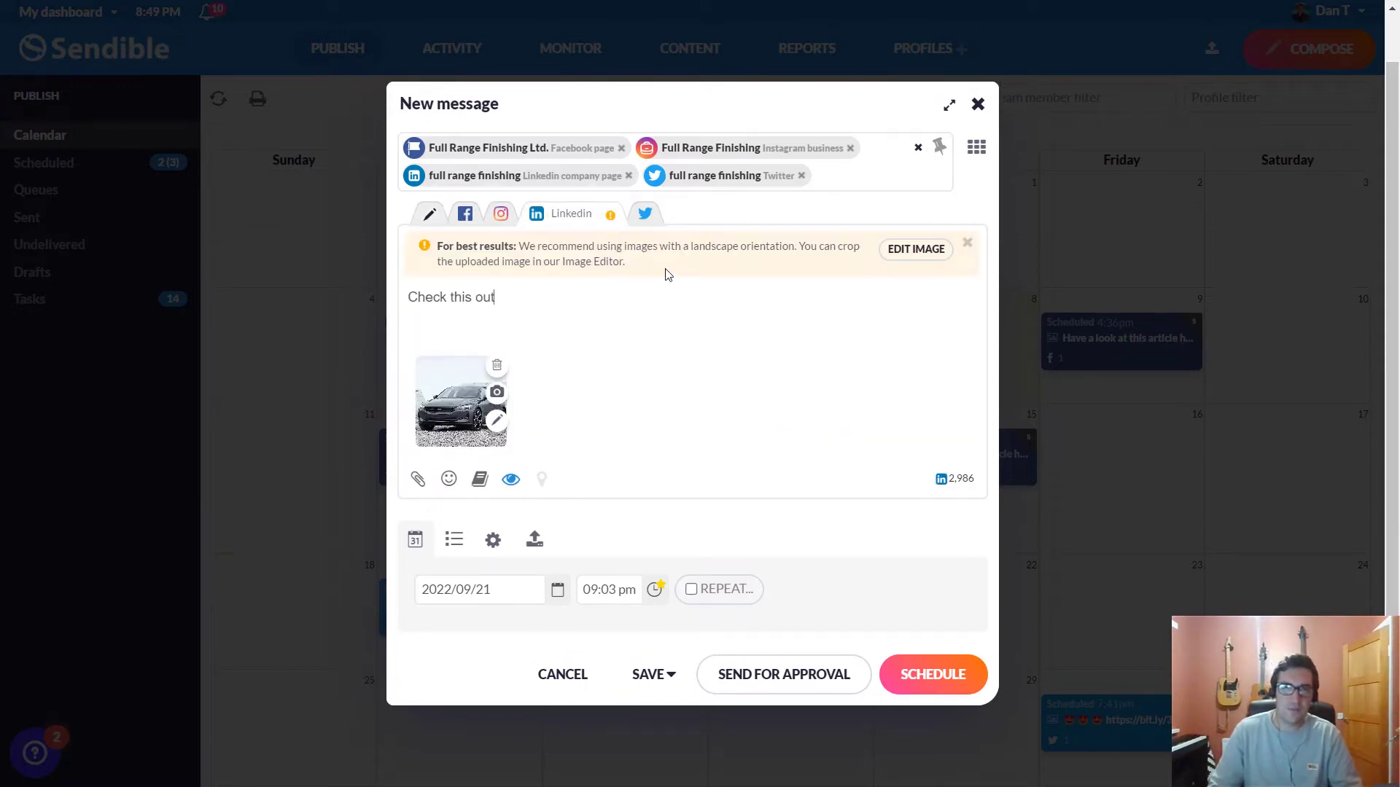
pyautogui.click(511, 481)
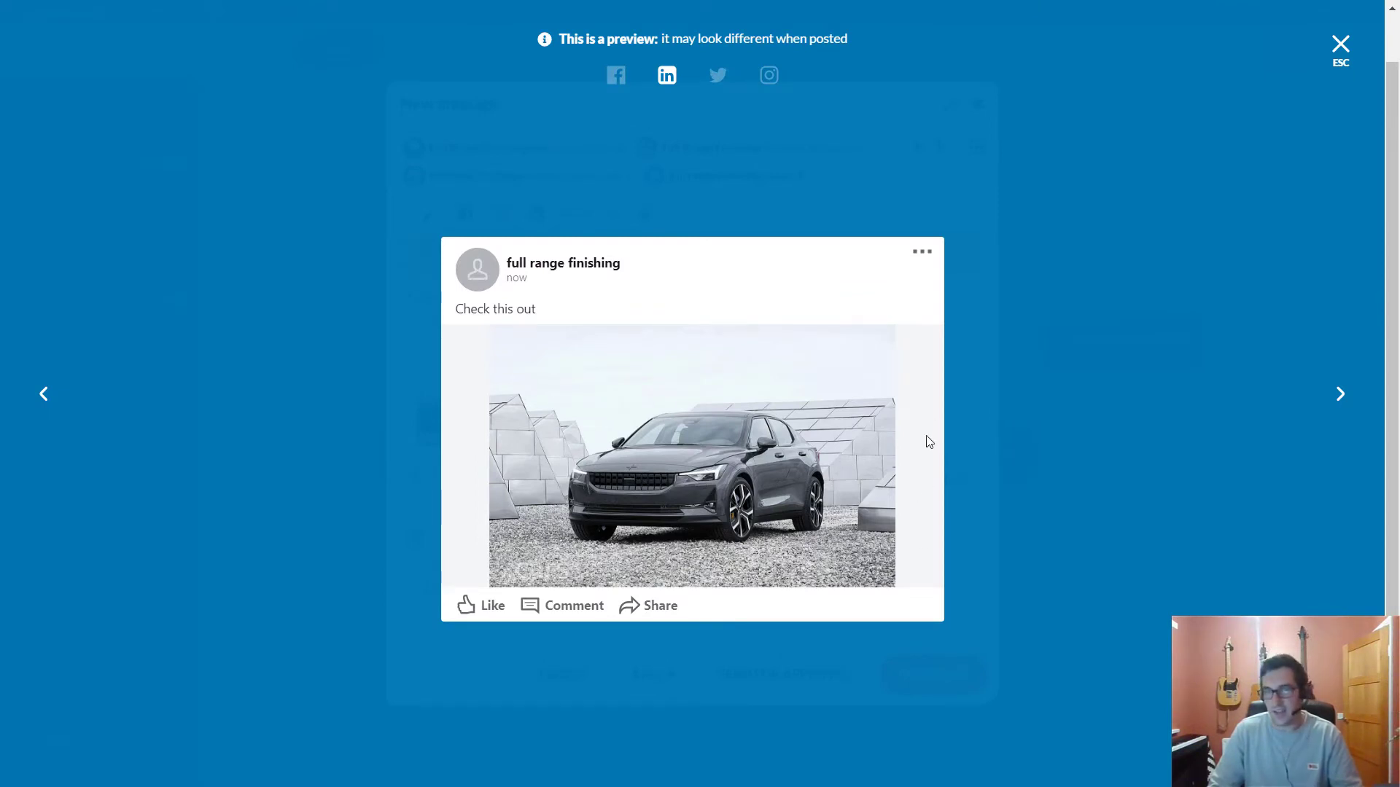
pyautogui.click(1337, 63)
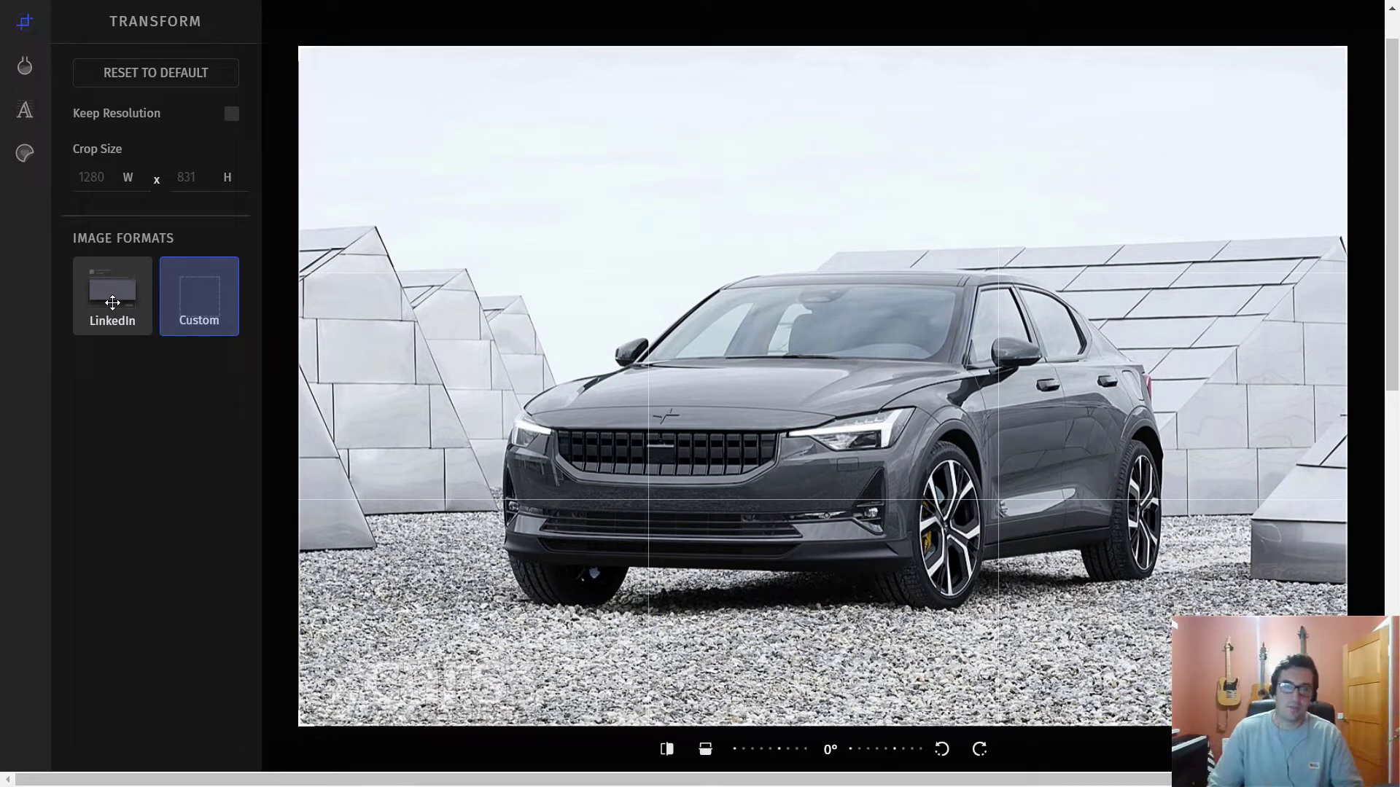
# Crop the car photo to LinkedIn's image format and re-check it in preview.
pyautogui.click(117, 311)
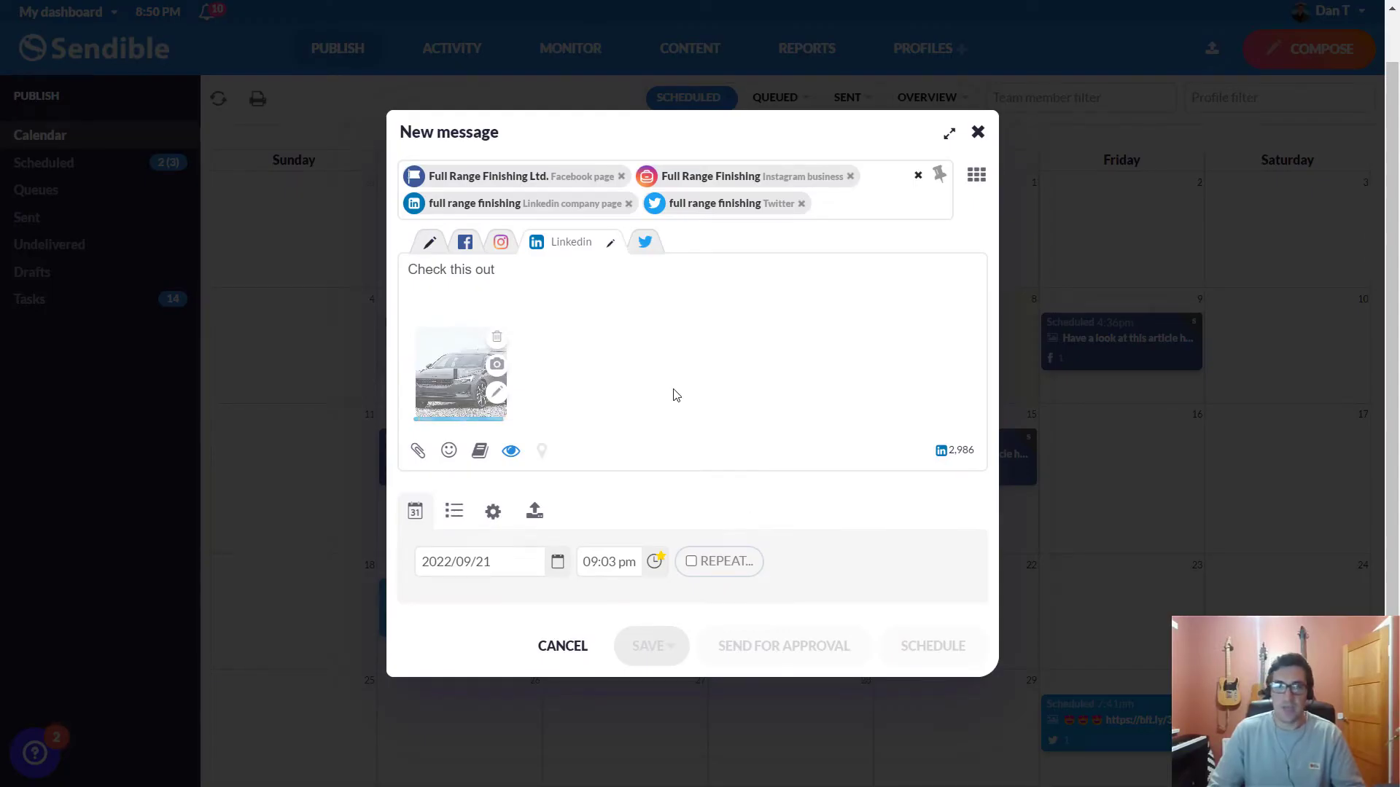
pyautogui.click(510, 450)
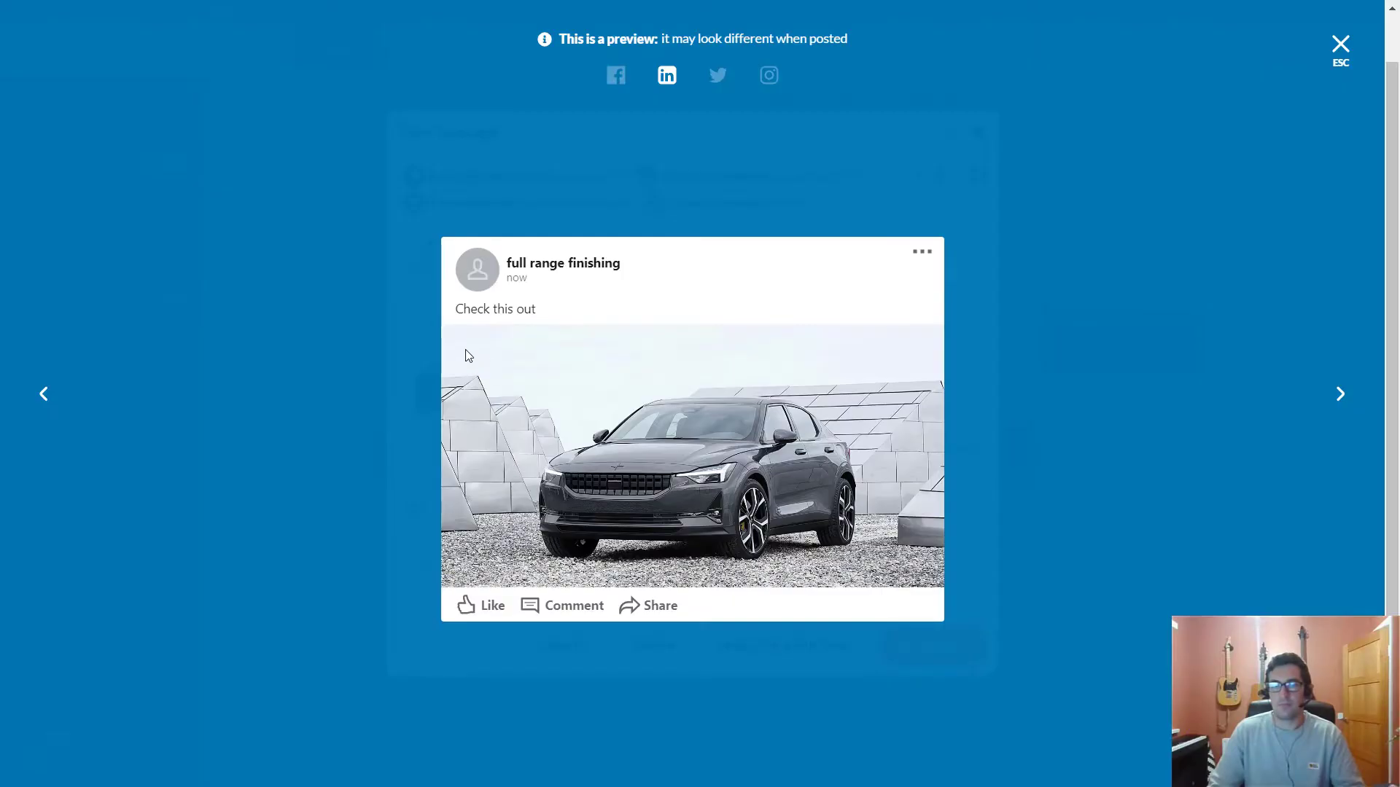
pyautogui.click(1335, 65)
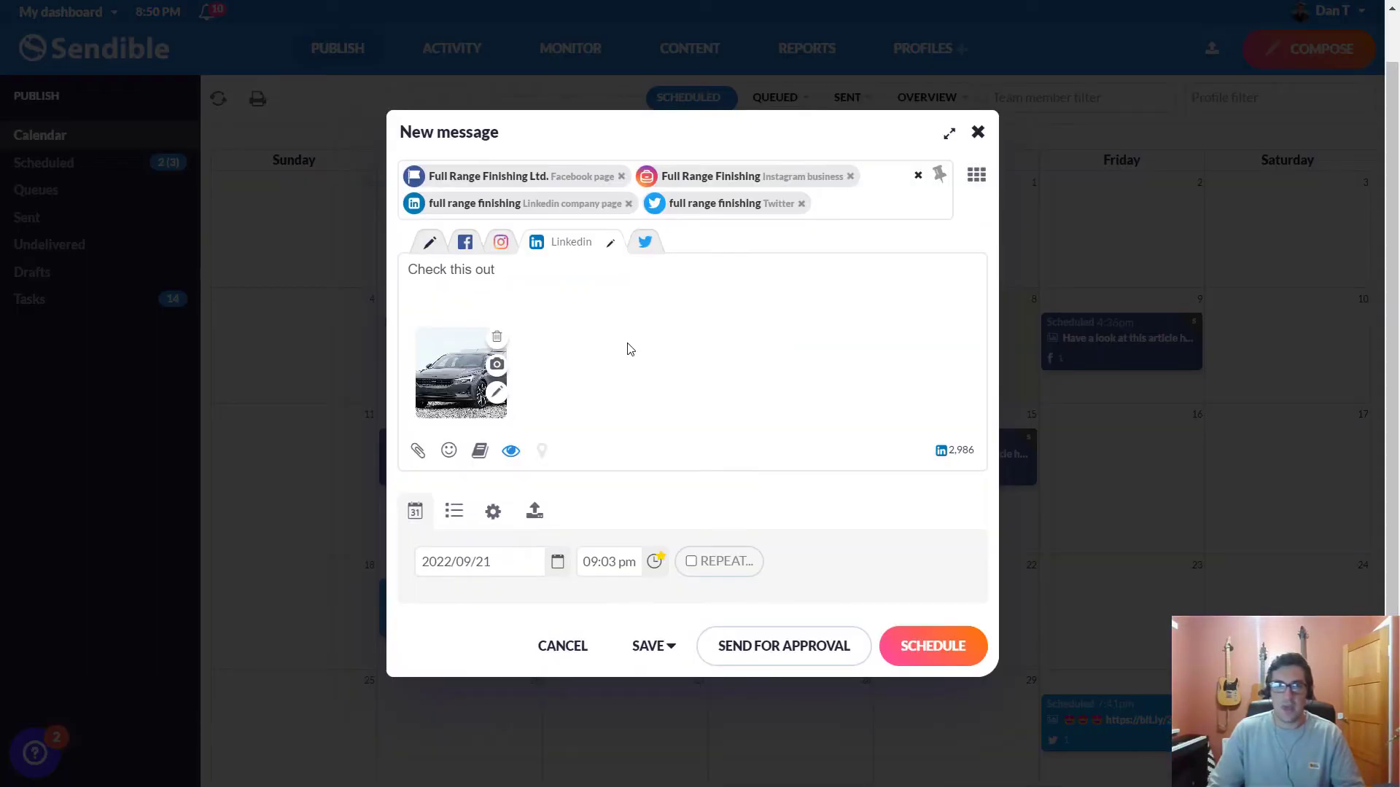
# Replace the Instagram version's car photo with the ocean video from Downloads.
pyautogui.click(502, 243)
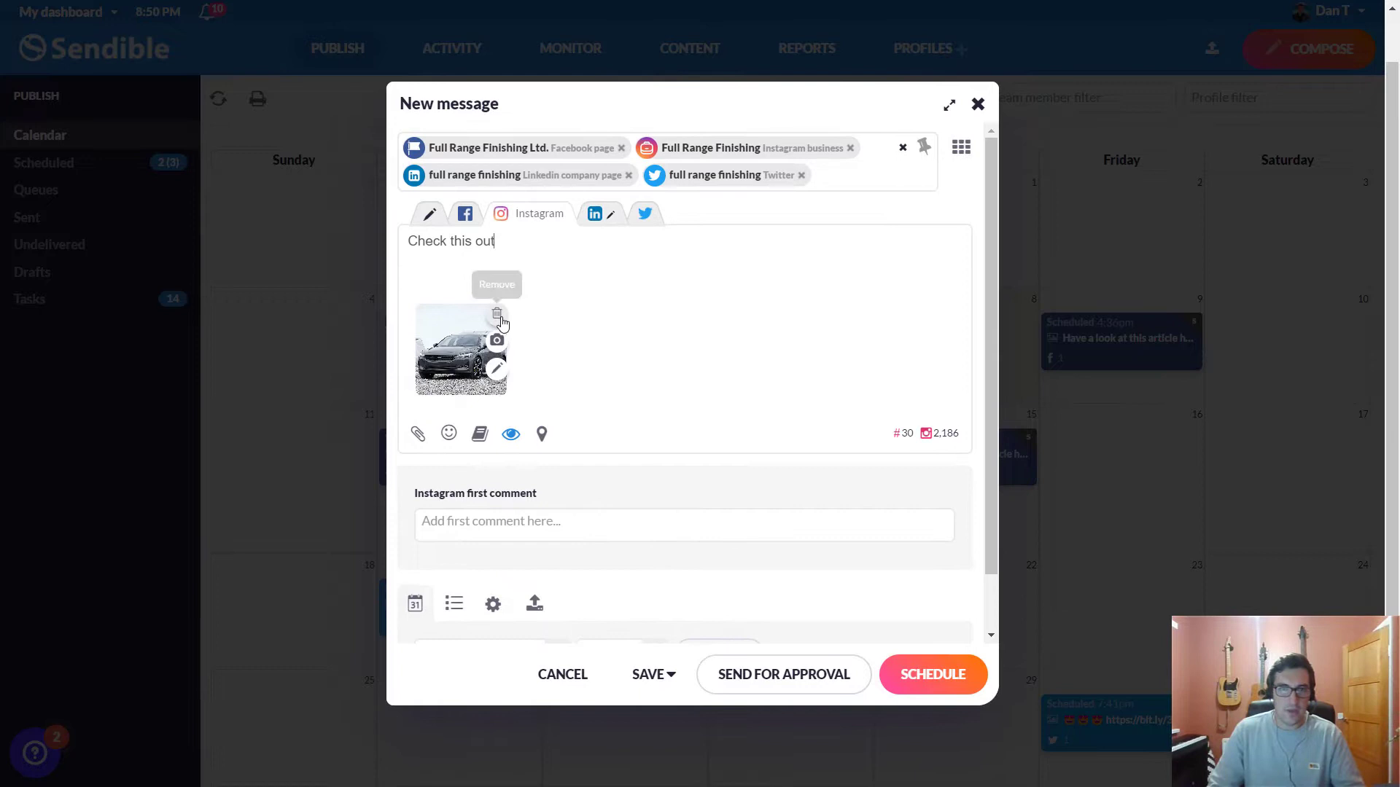
pyautogui.click(497, 309)
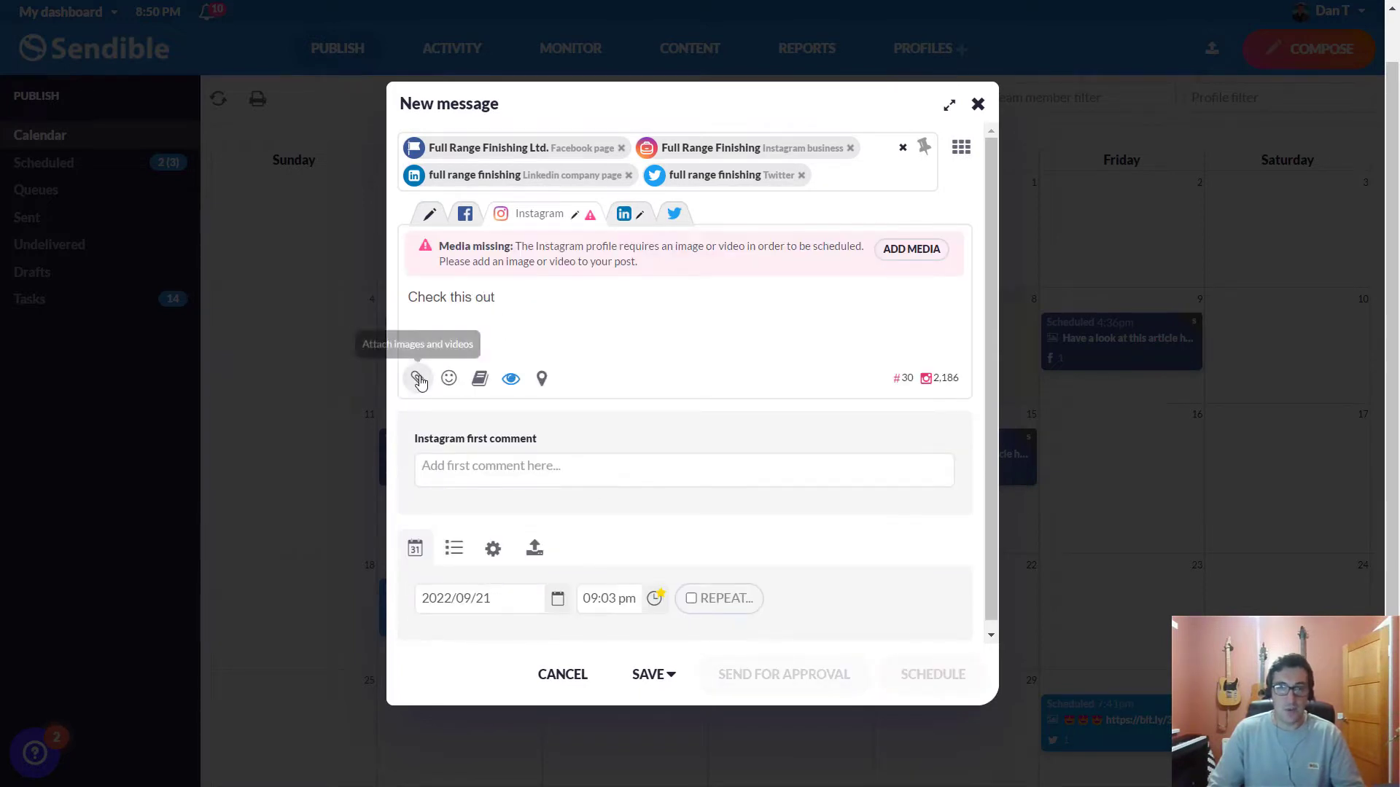
pyautogui.click(418, 379)
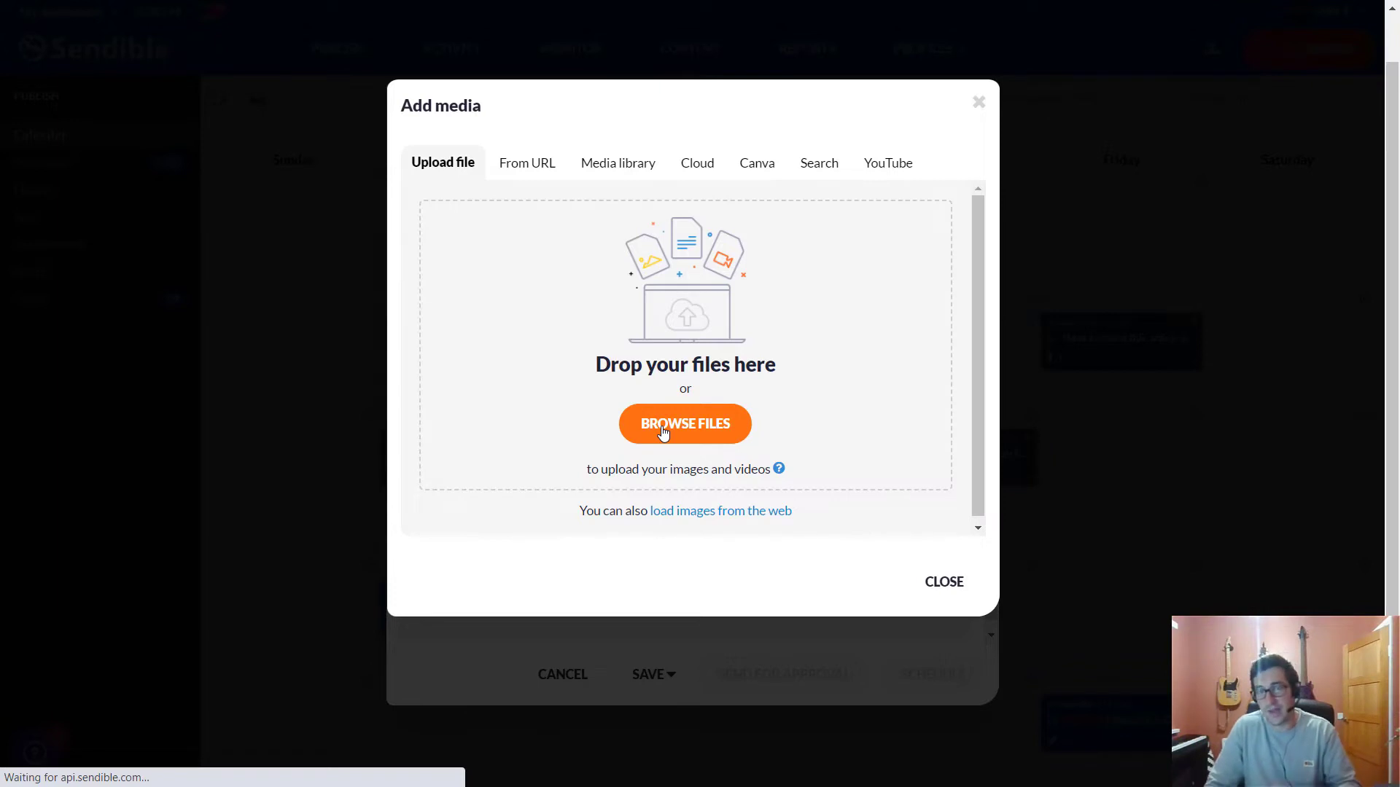
pyautogui.click(662, 427)
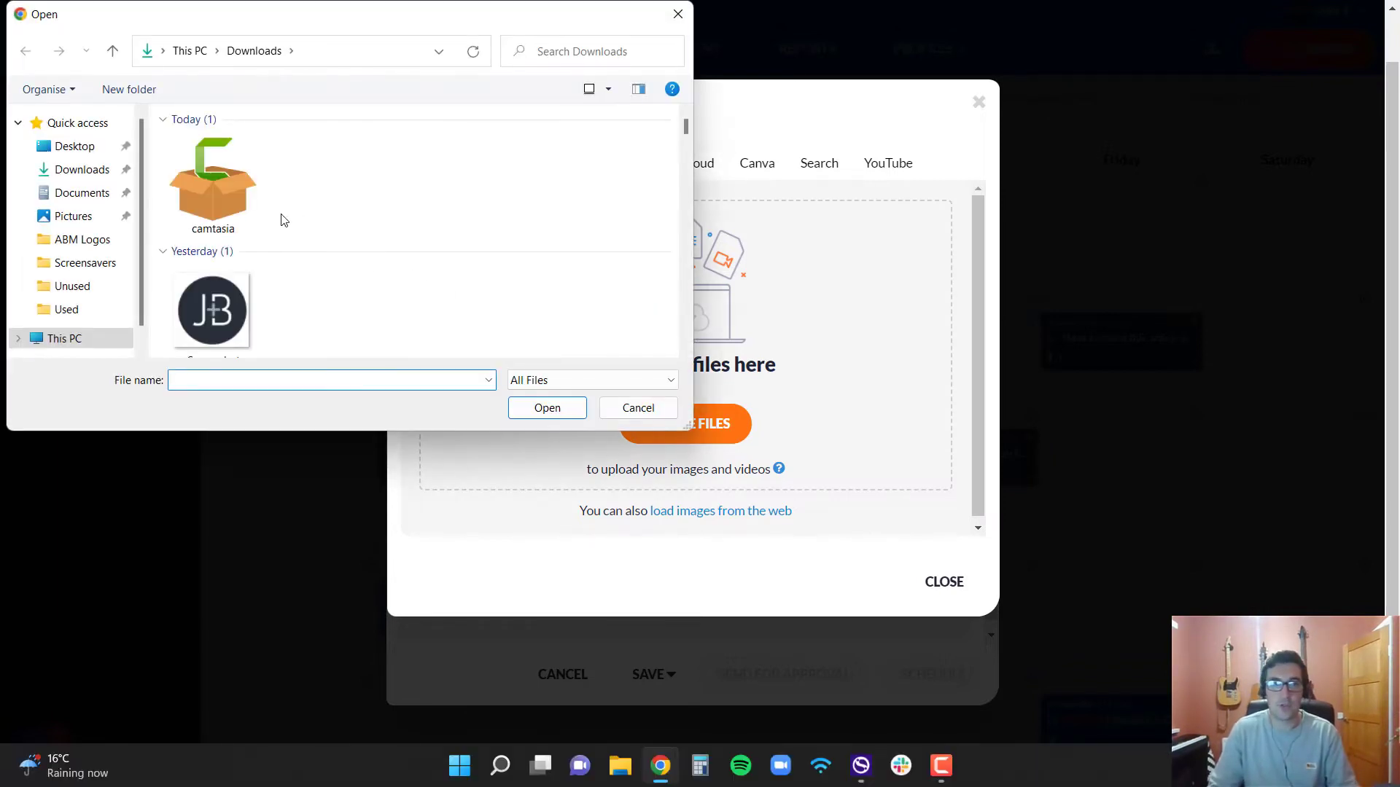
pyautogui.scroll(-3, 386, 248)
pyautogui.scroll(-2, 386, 261)
pyautogui.scroll(-2, 419, 251)
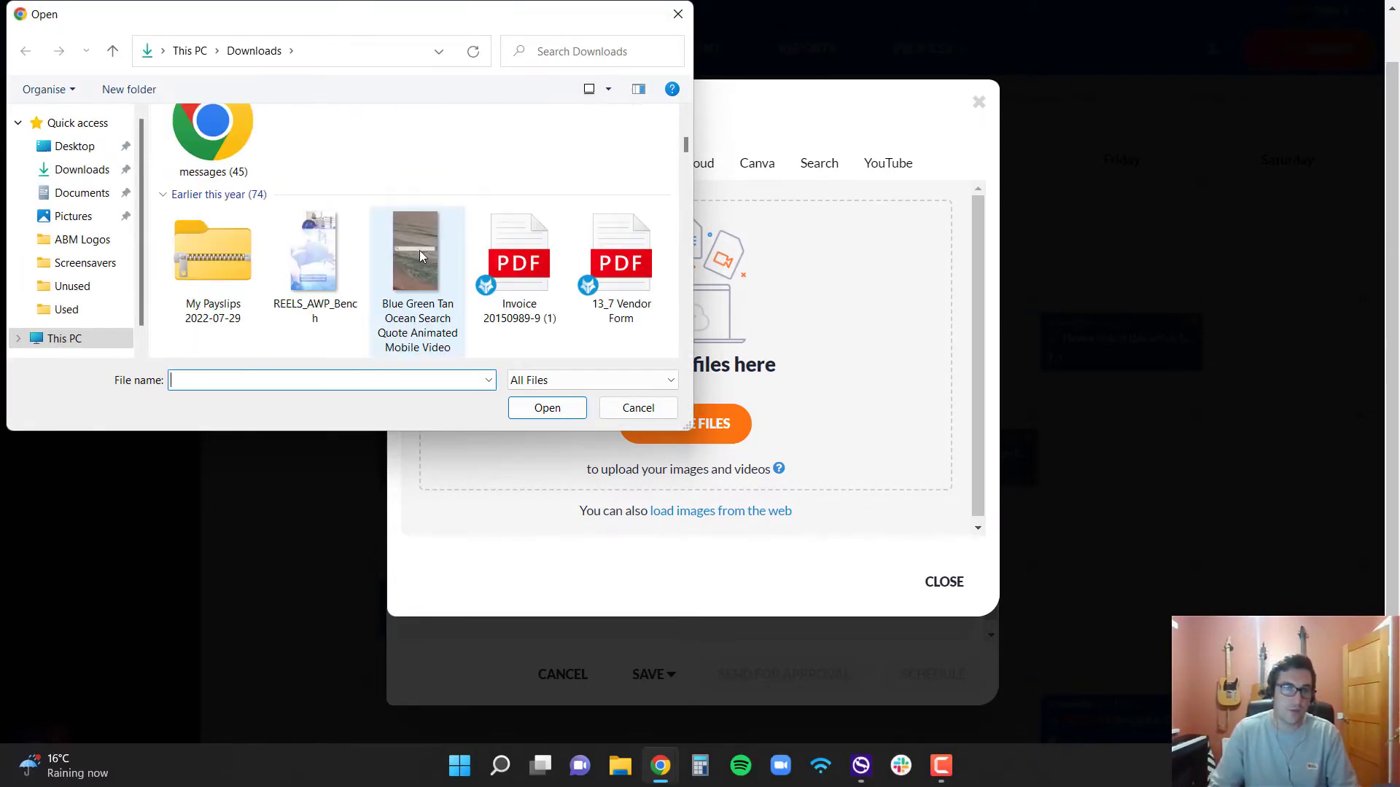
pyautogui.click(419, 248)
pyautogui.click(546, 408)
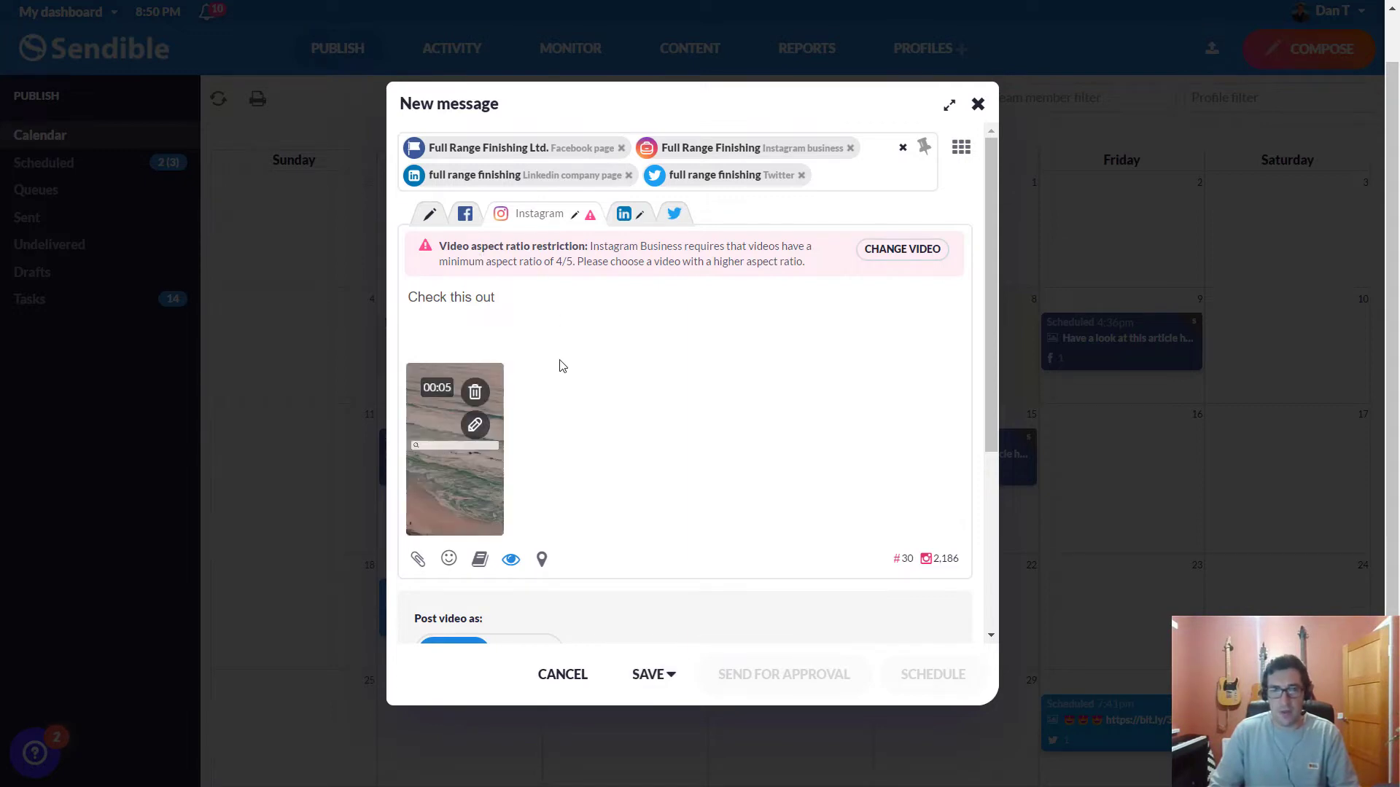
# Set the Instagram video to post as a Reel, also shared to feed.
pyautogui.scroll(-1, 569, 415)
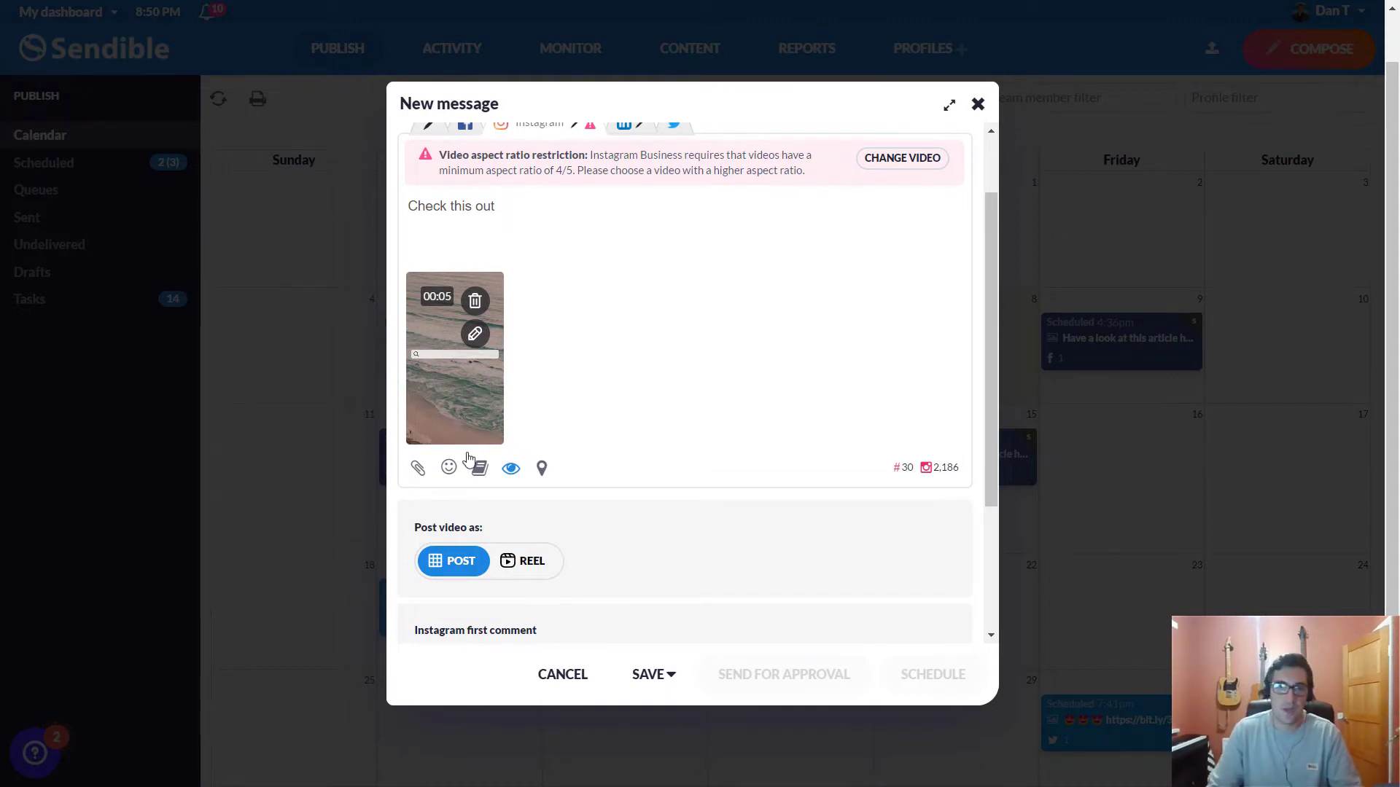
pyautogui.click(525, 569)
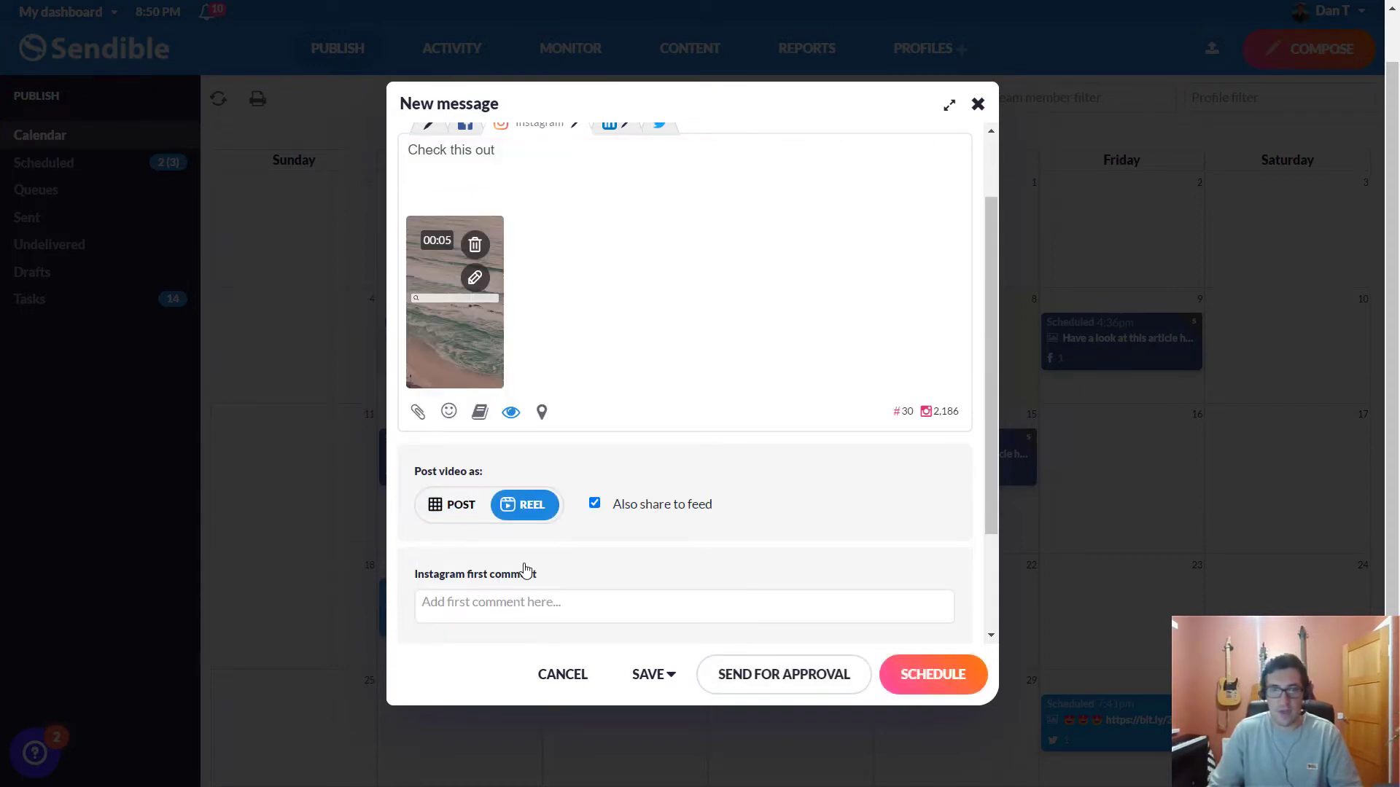
pyautogui.scroll(2, 524, 569)
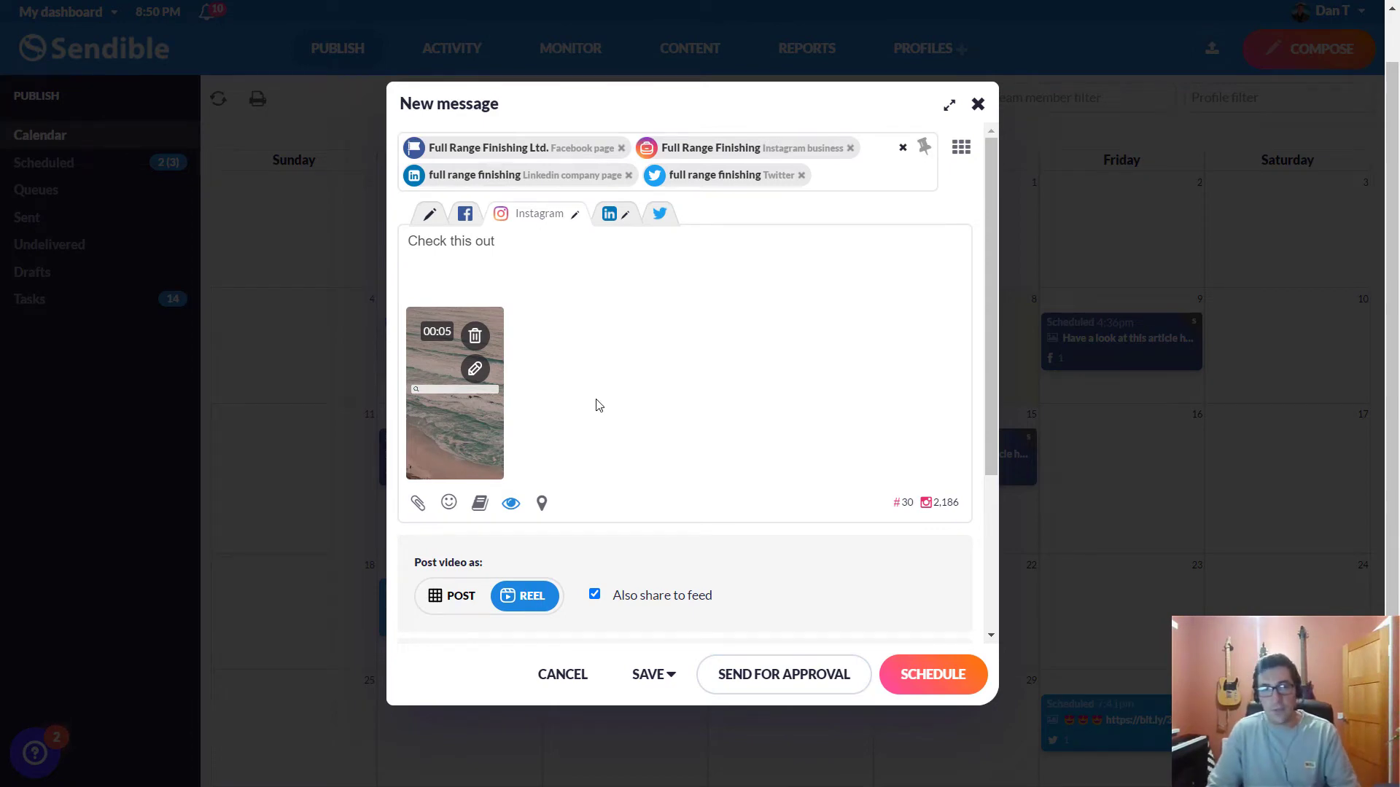
# Try the 0:03 frame as the Reel's thumbnail, then discard the thumbnail changes.
pyautogui.click(475, 370)
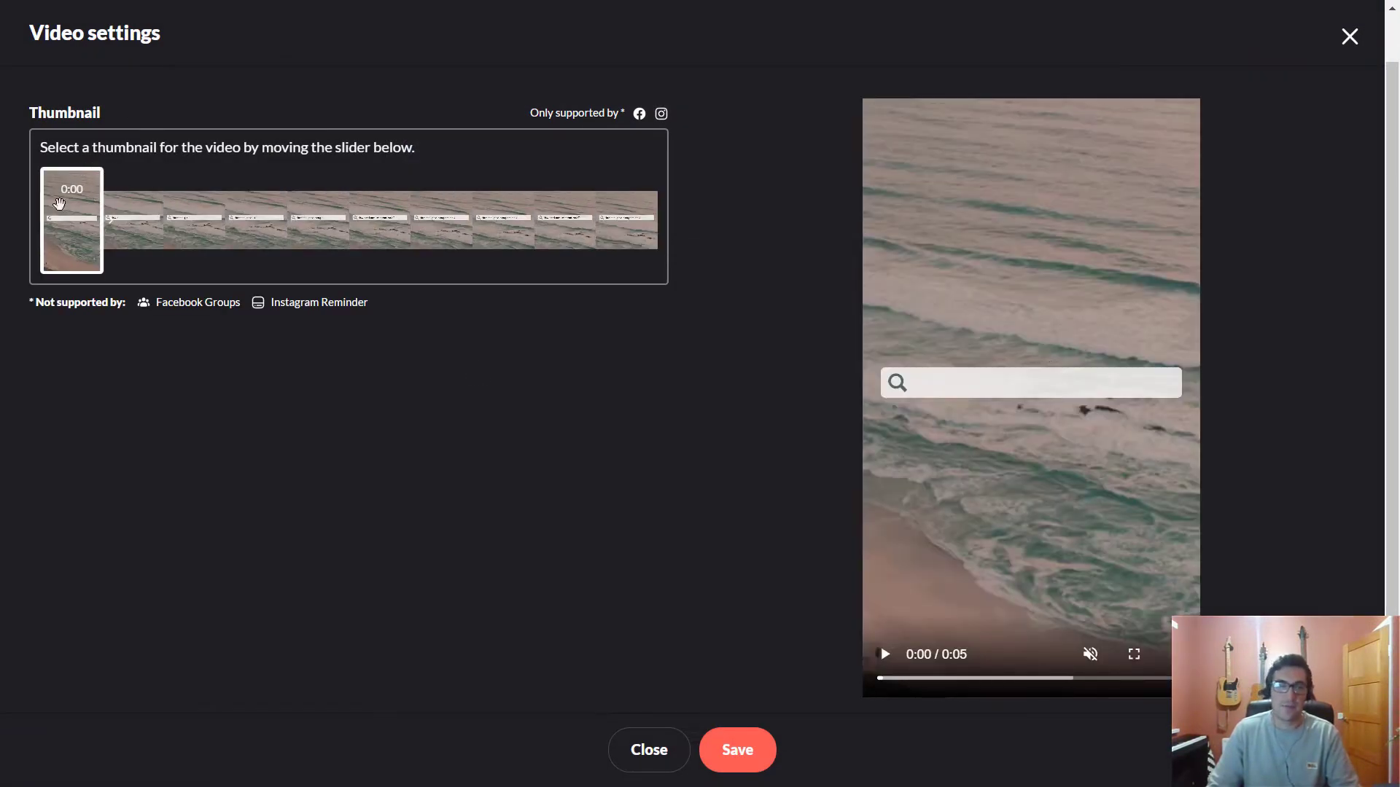
pyautogui.moveTo(79, 217); pyautogui.dragTo(485, 233)
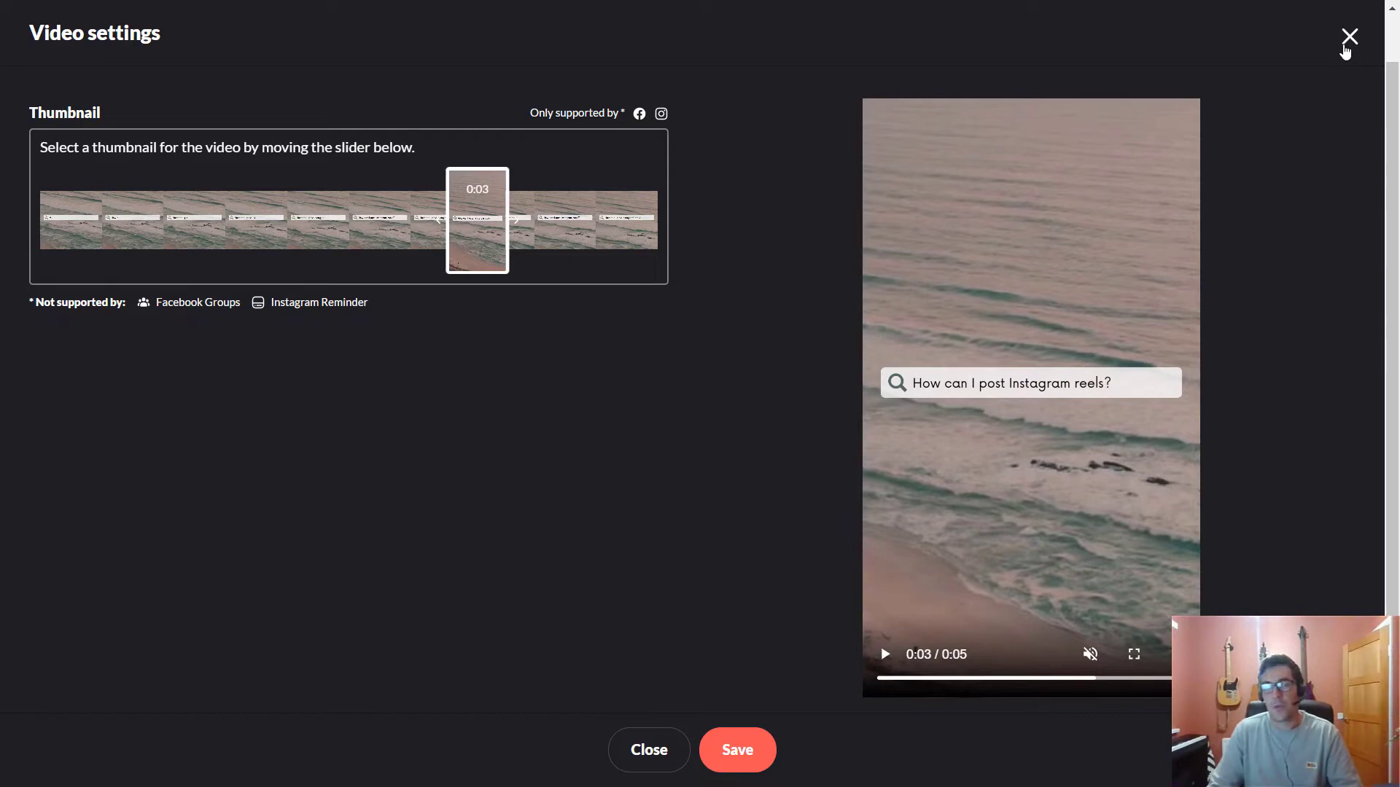
pyautogui.click(1348, 37)
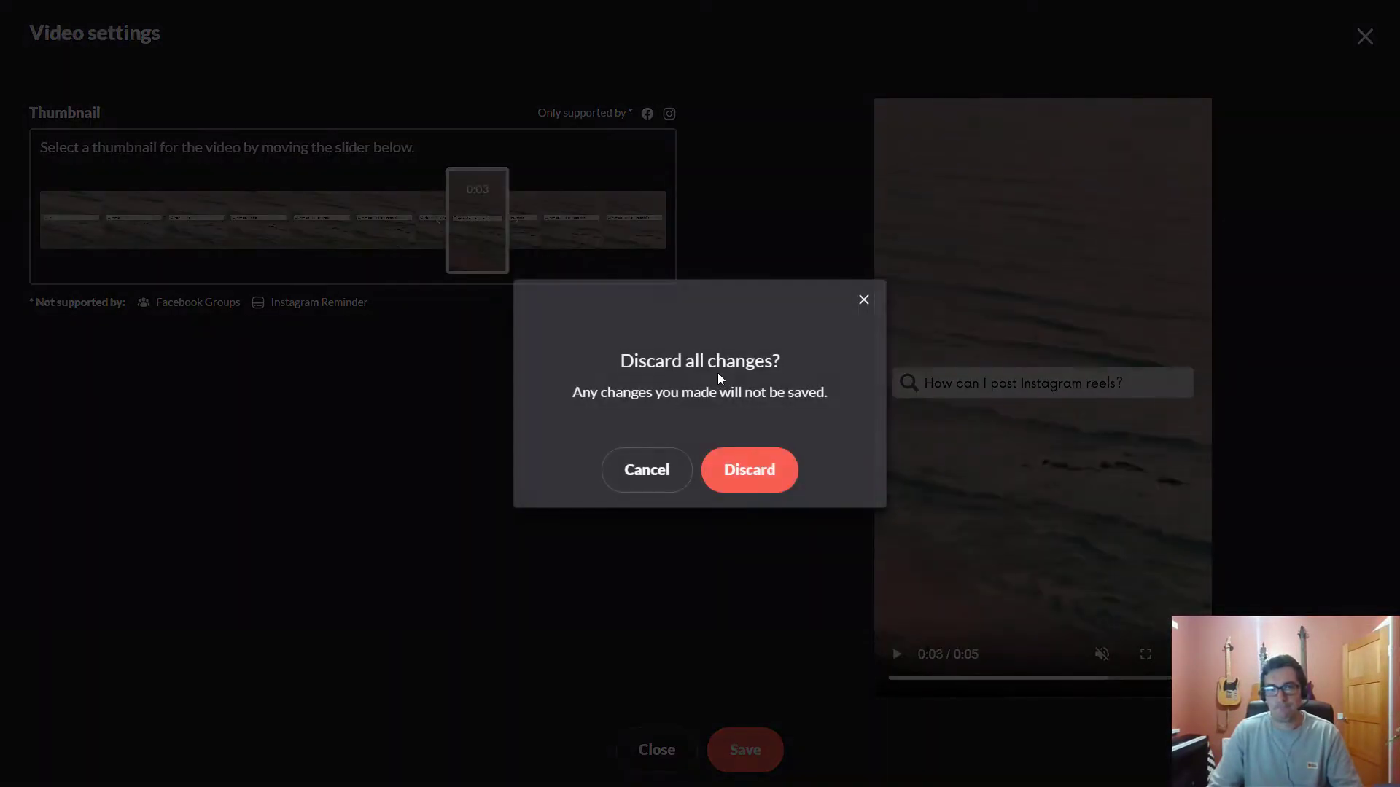
pyautogui.click(757, 485)
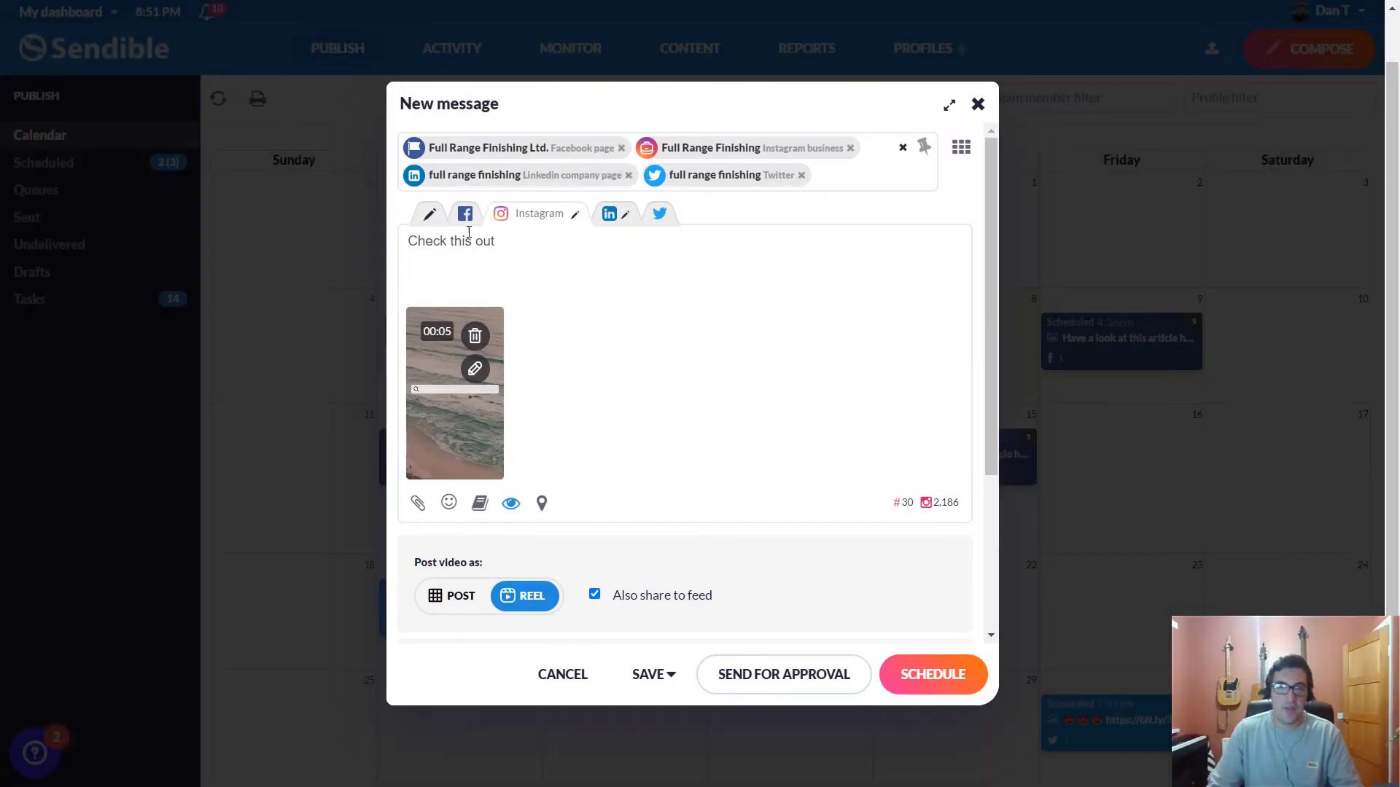
pyautogui.click(465, 213)
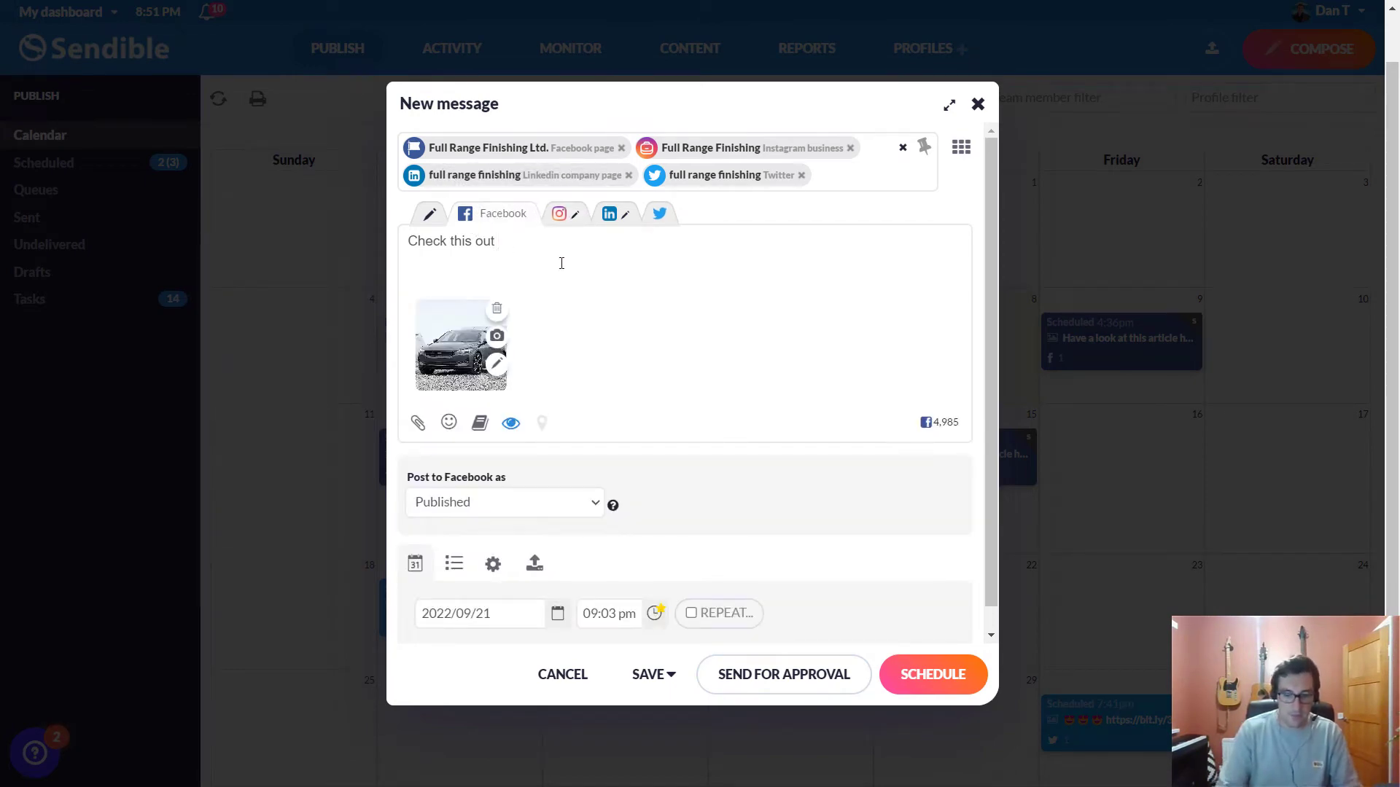
pyautogui.write('@sendible')
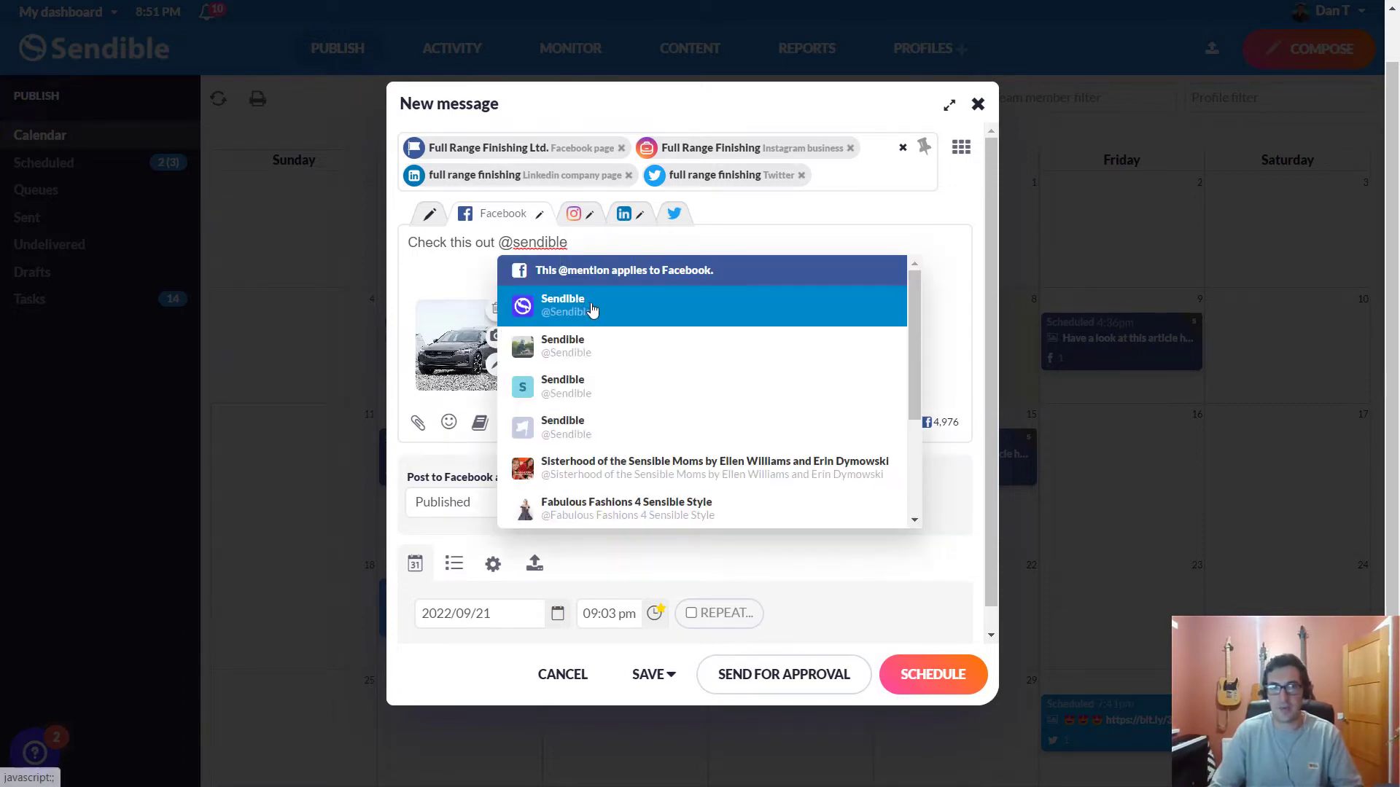
pyautogui.click(585, 313)
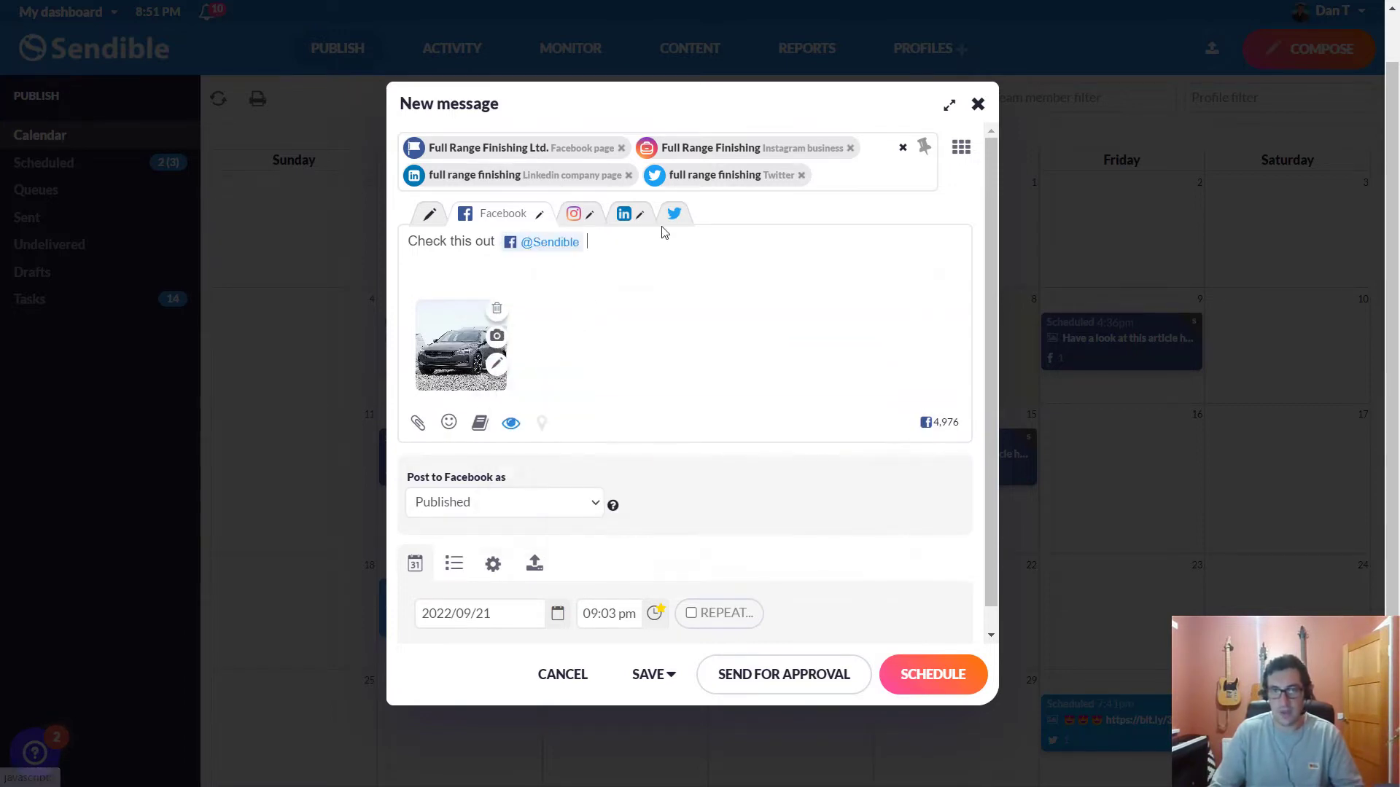
pyautogui.click(674, 216)
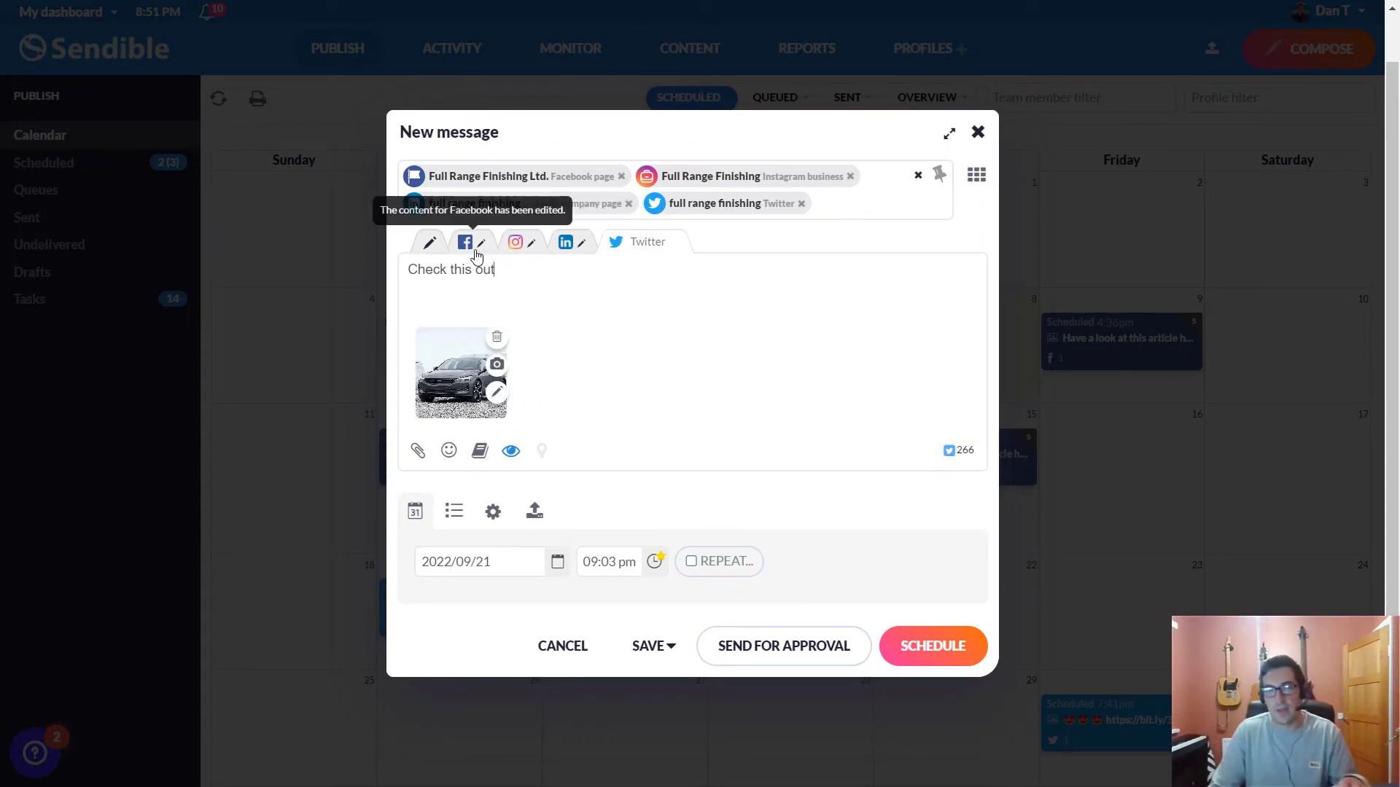
pyautogui.click(581, 282)
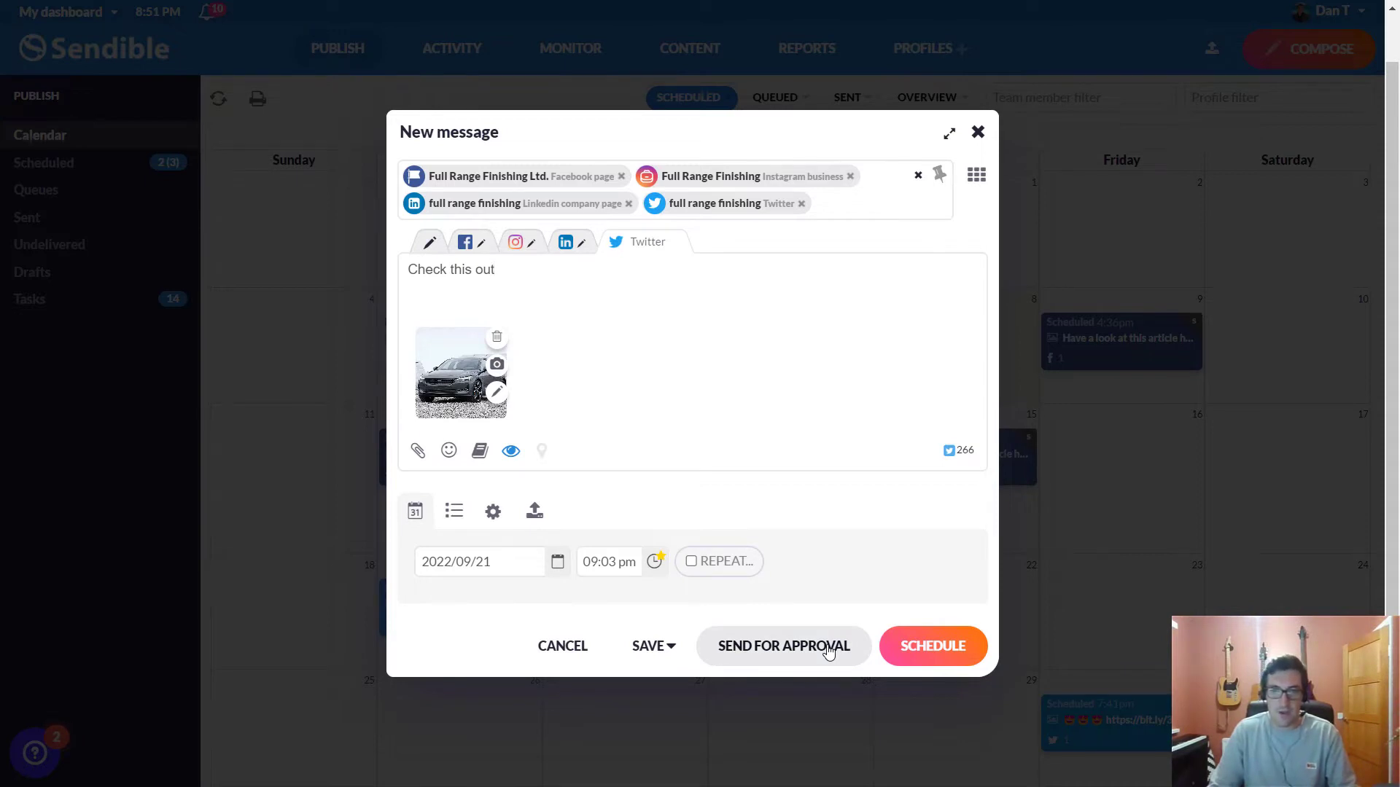
# Draft an approval request to Full Range noting 'Please approve by Friday', then close it unsent.
pyautogui.click(829, 651)
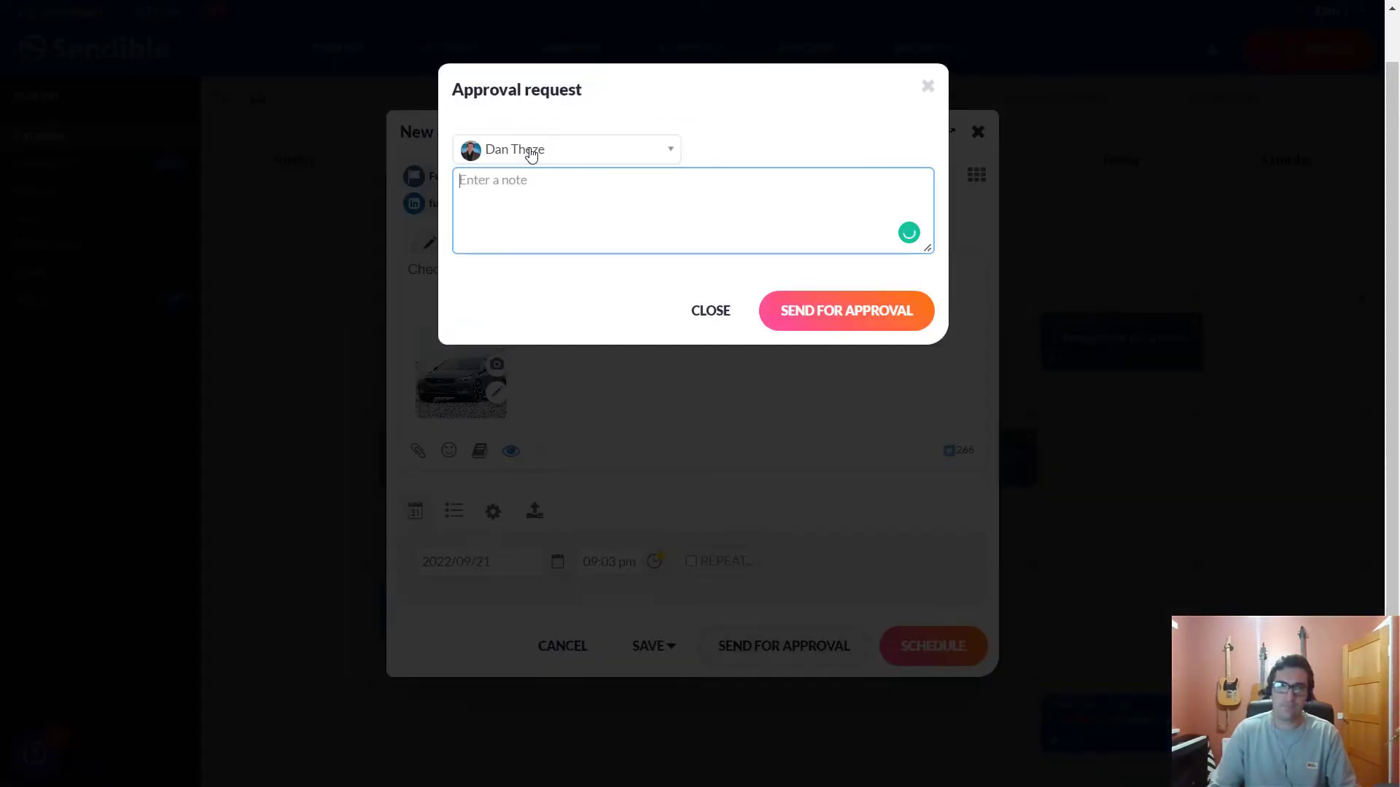
pyautogui.click(532, 152)
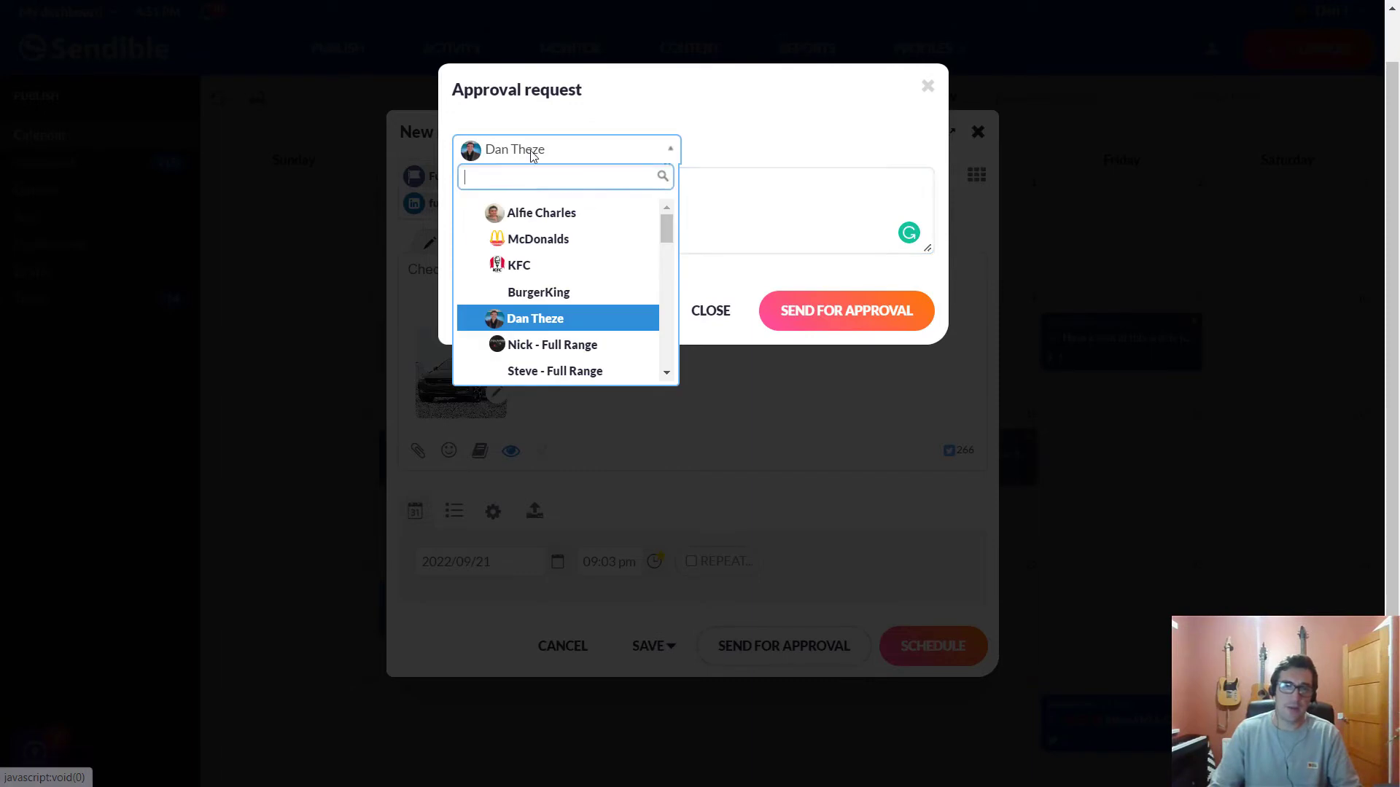
pyautogui.scroll(-2, 573, 319)
pyautogui.click(550, 255)
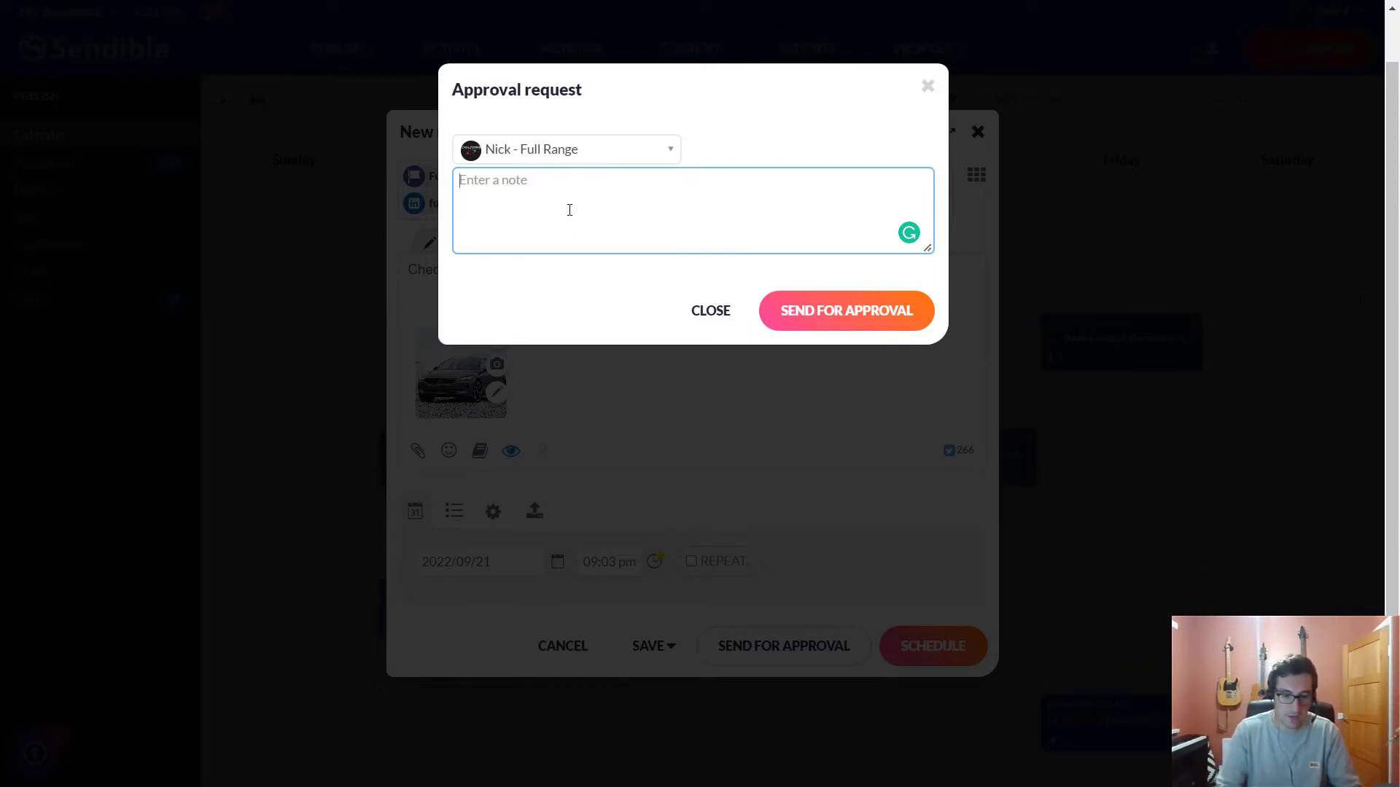
pyautogui.write('Please approve by F')
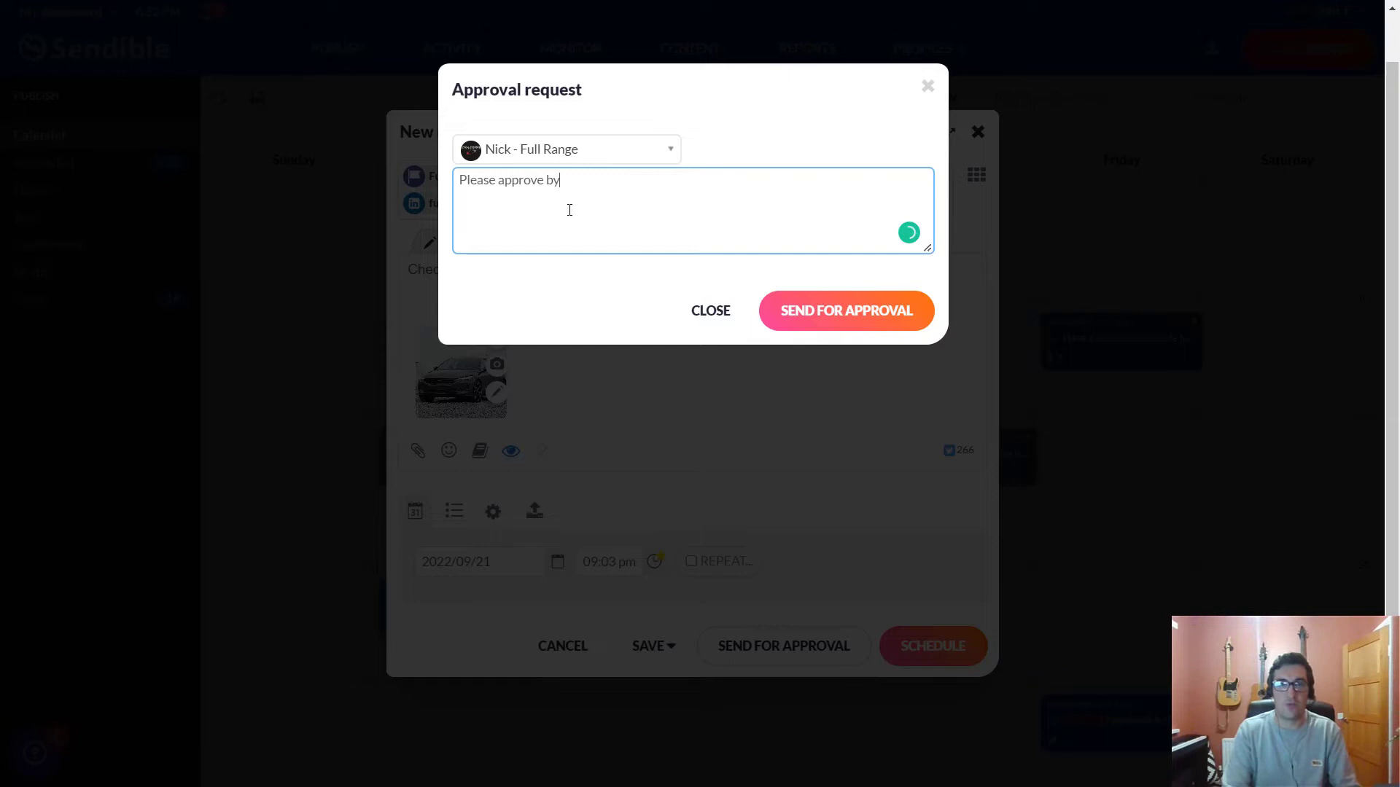
pyautogui.write('riday')
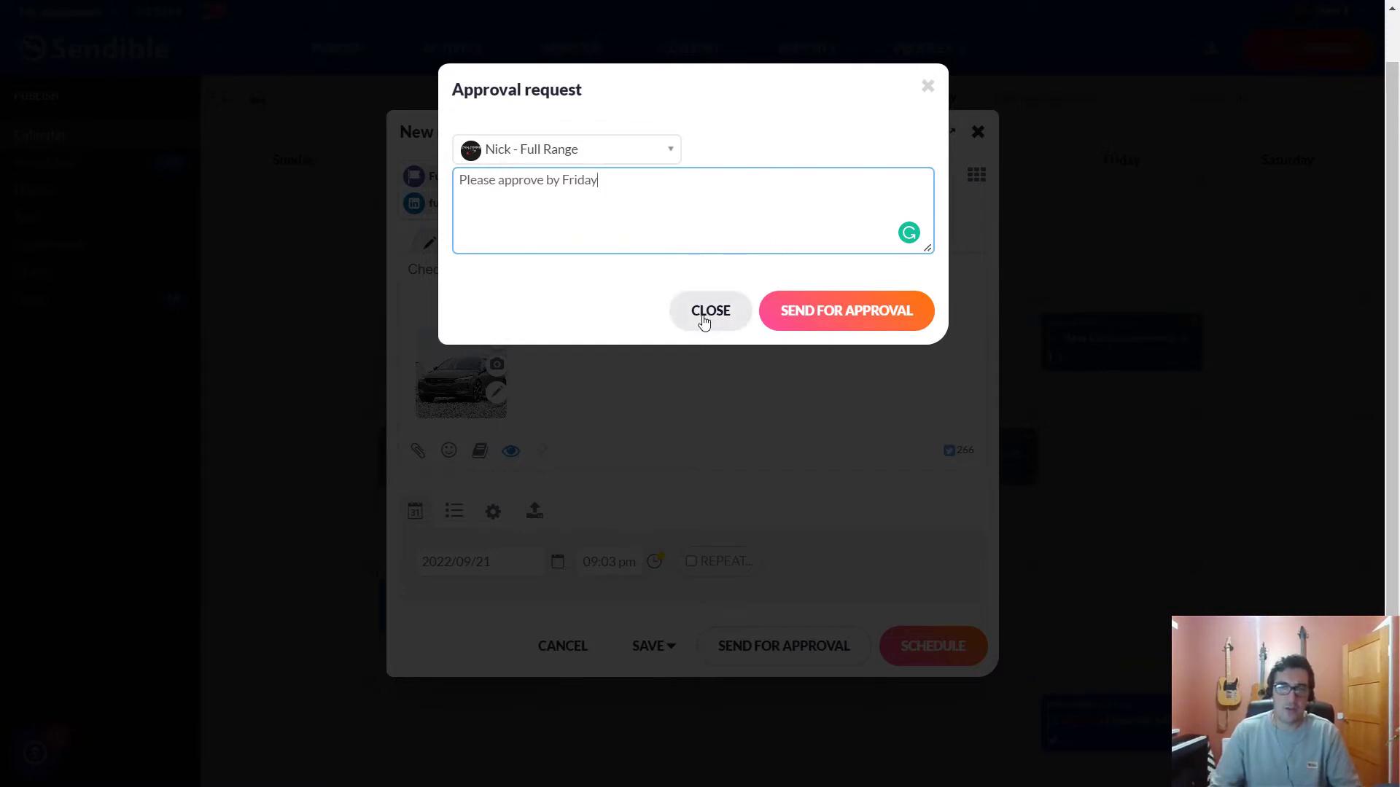
pyautogui.click(703, 313)
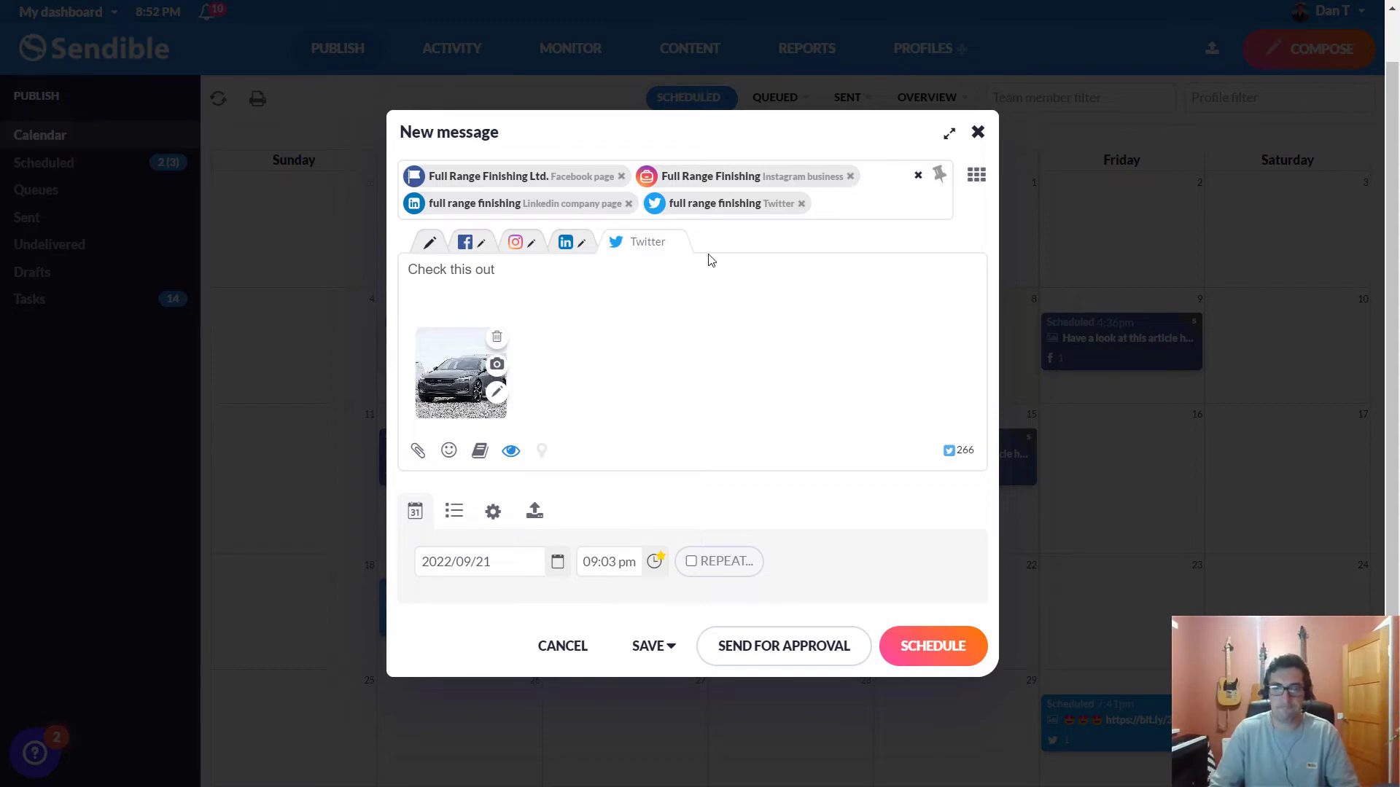
# Discard the unsaved post and go to the Activity Priority Inbox.
pyautogui.click(569, 651)
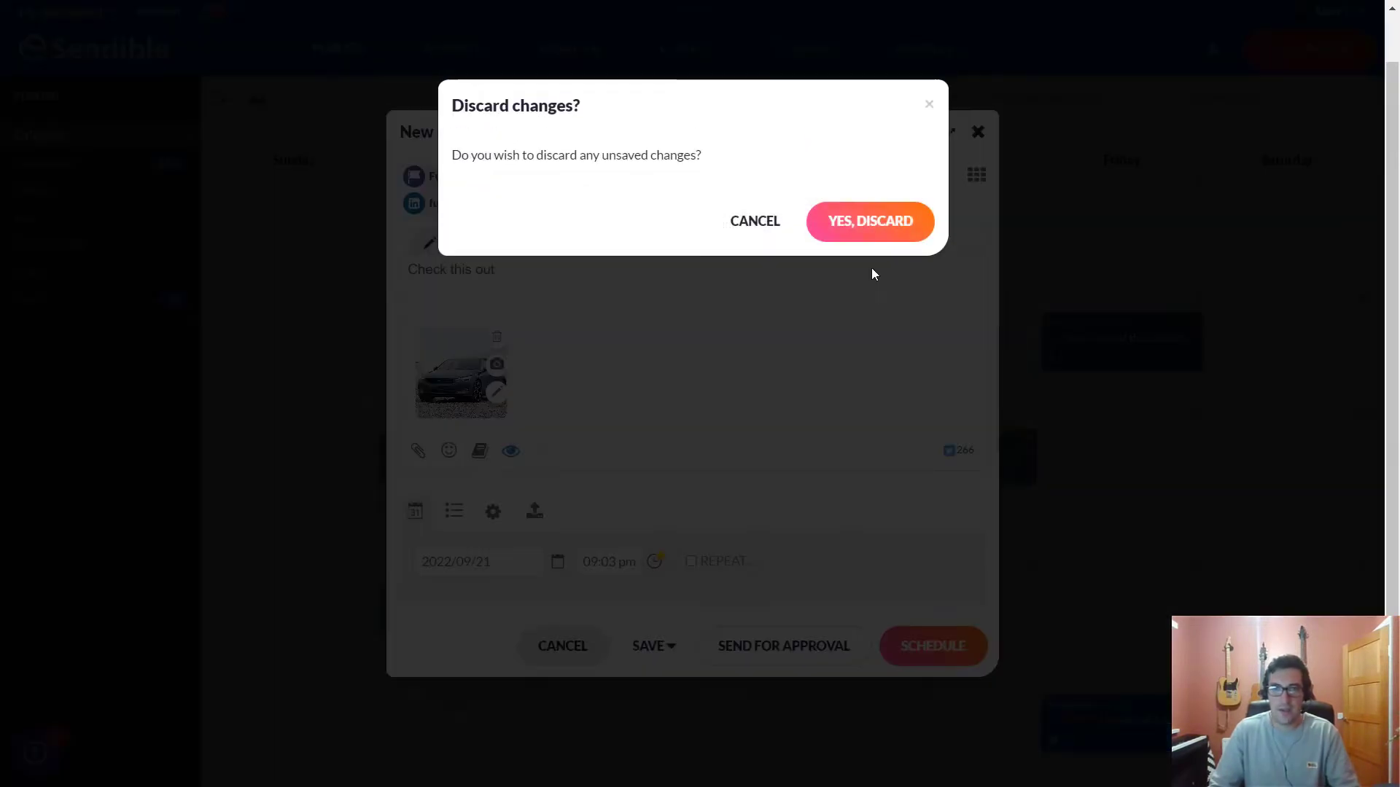
pyautogui.click(873, 224)
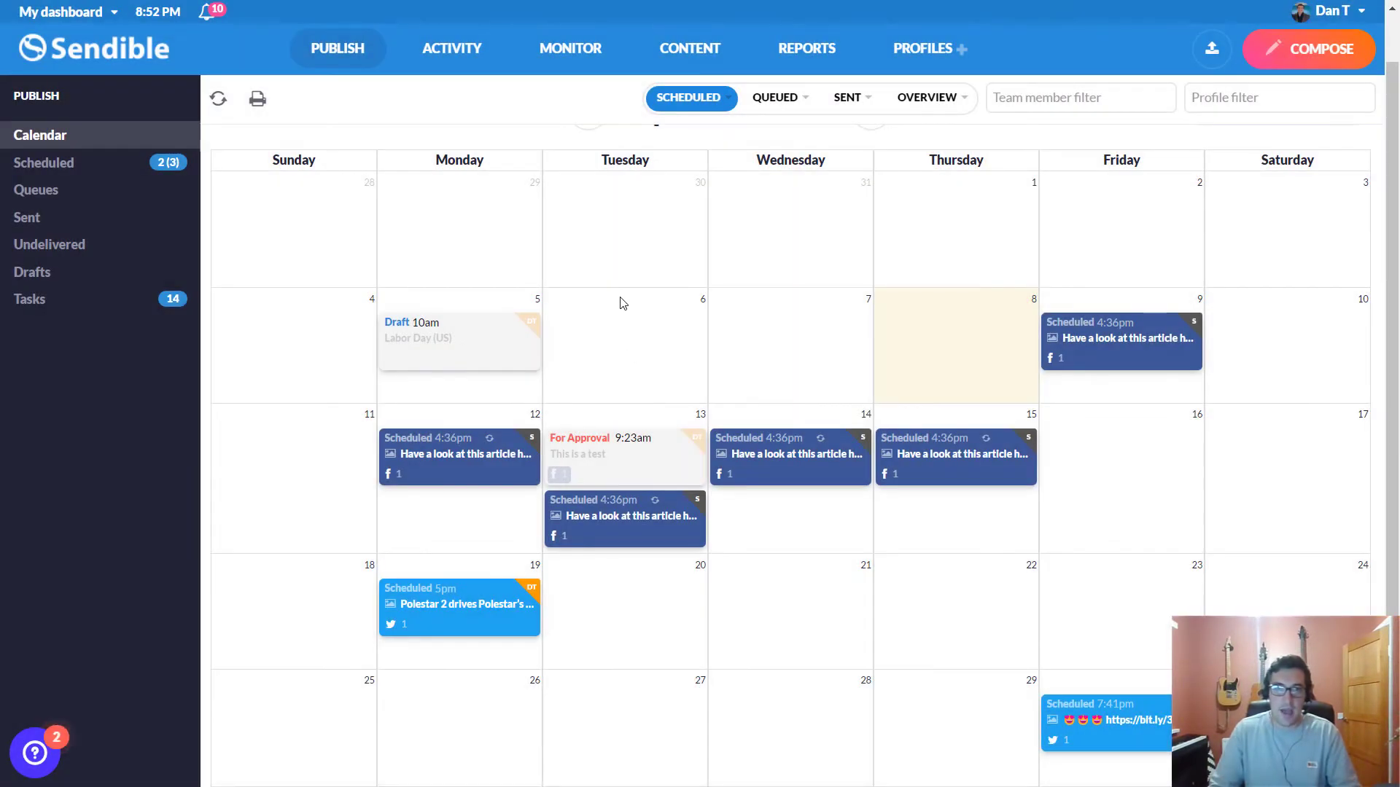
pyautogui.moveTo(452, 48)
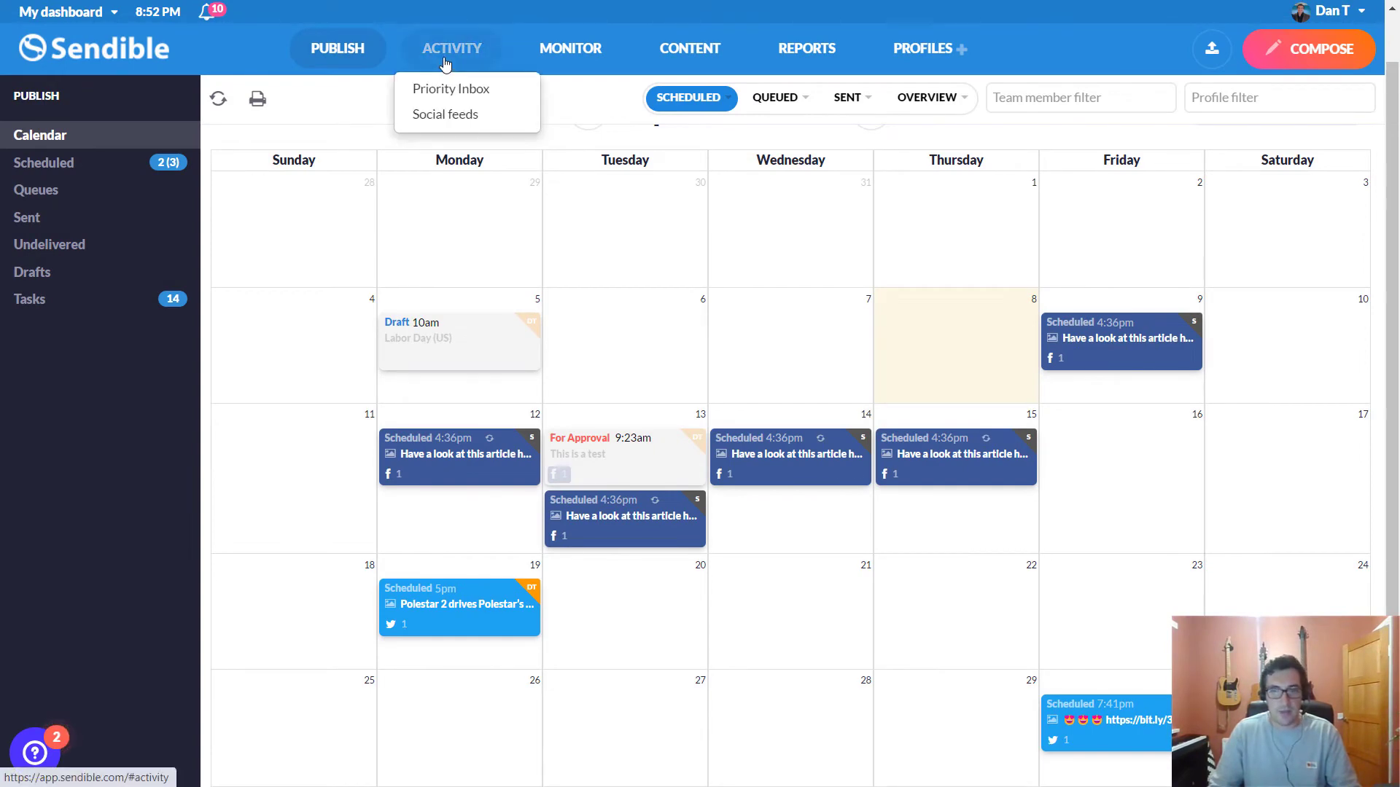
pyautogui.click(446, 64)
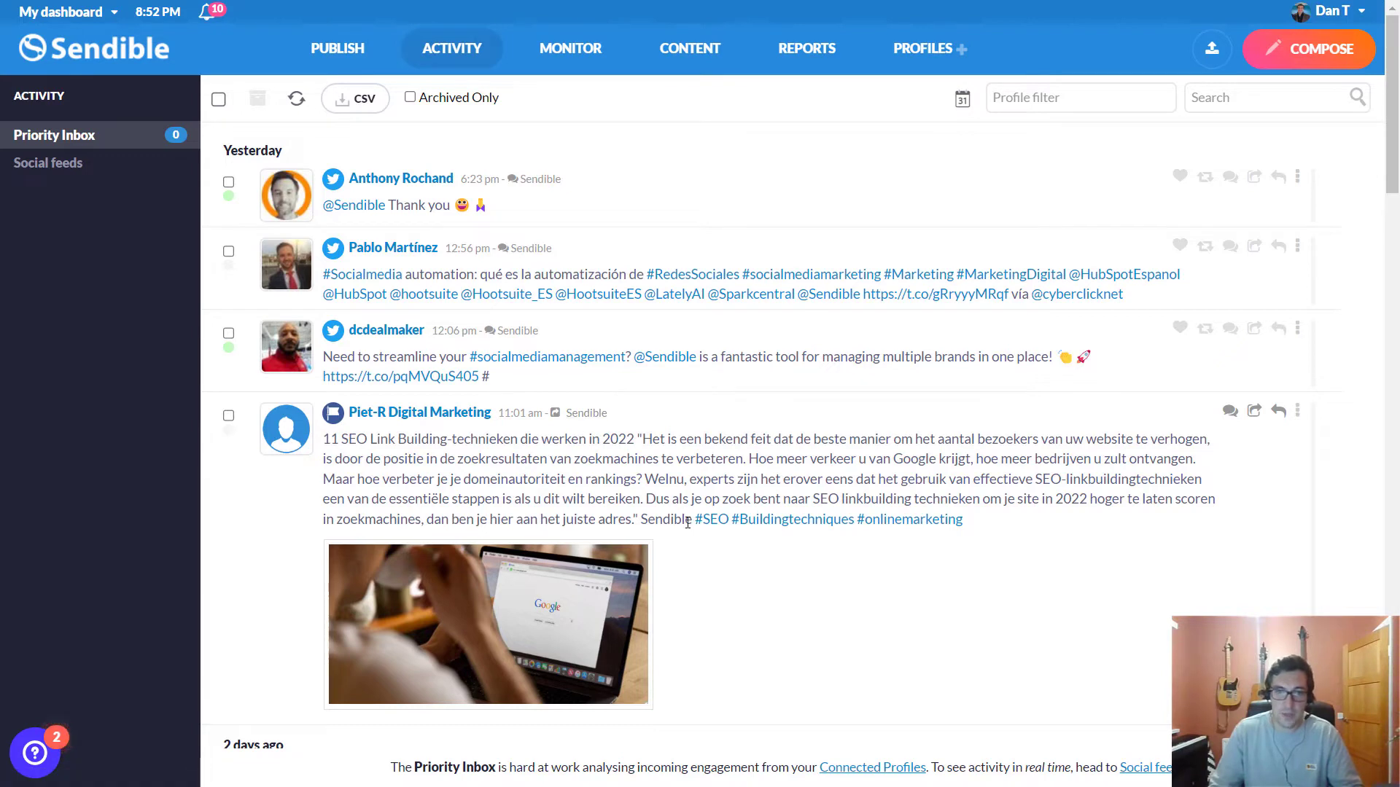
# Scroll through the Priority Inbox's mentions, comments and direct messages.
pyautogui.moveTo(688, 522); pyautogui.dragTo(639, 522)
pyautogui.scroll(-5, 678, 467)
pyautogui.scroll(-4, 672, 461)
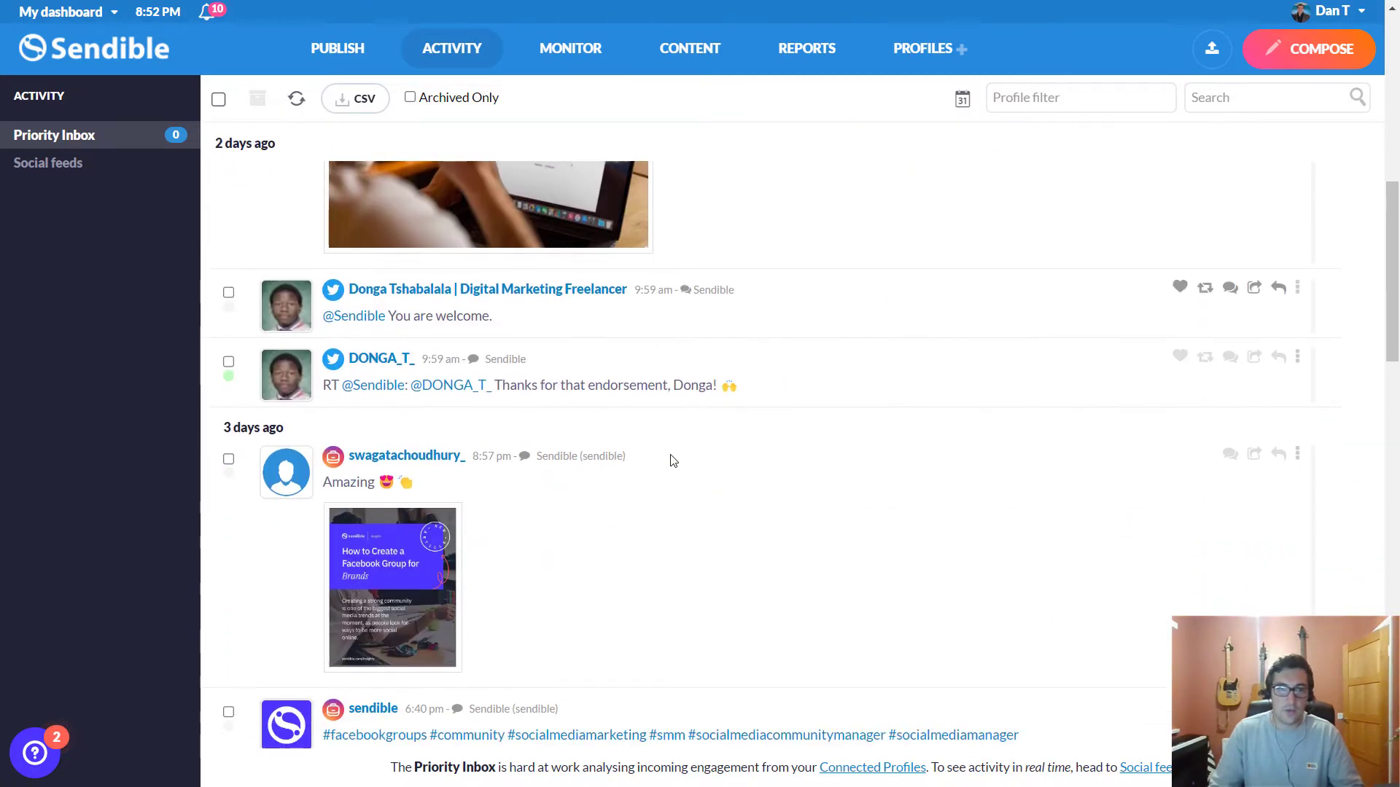
pyautogui.moveTo(343, 466)
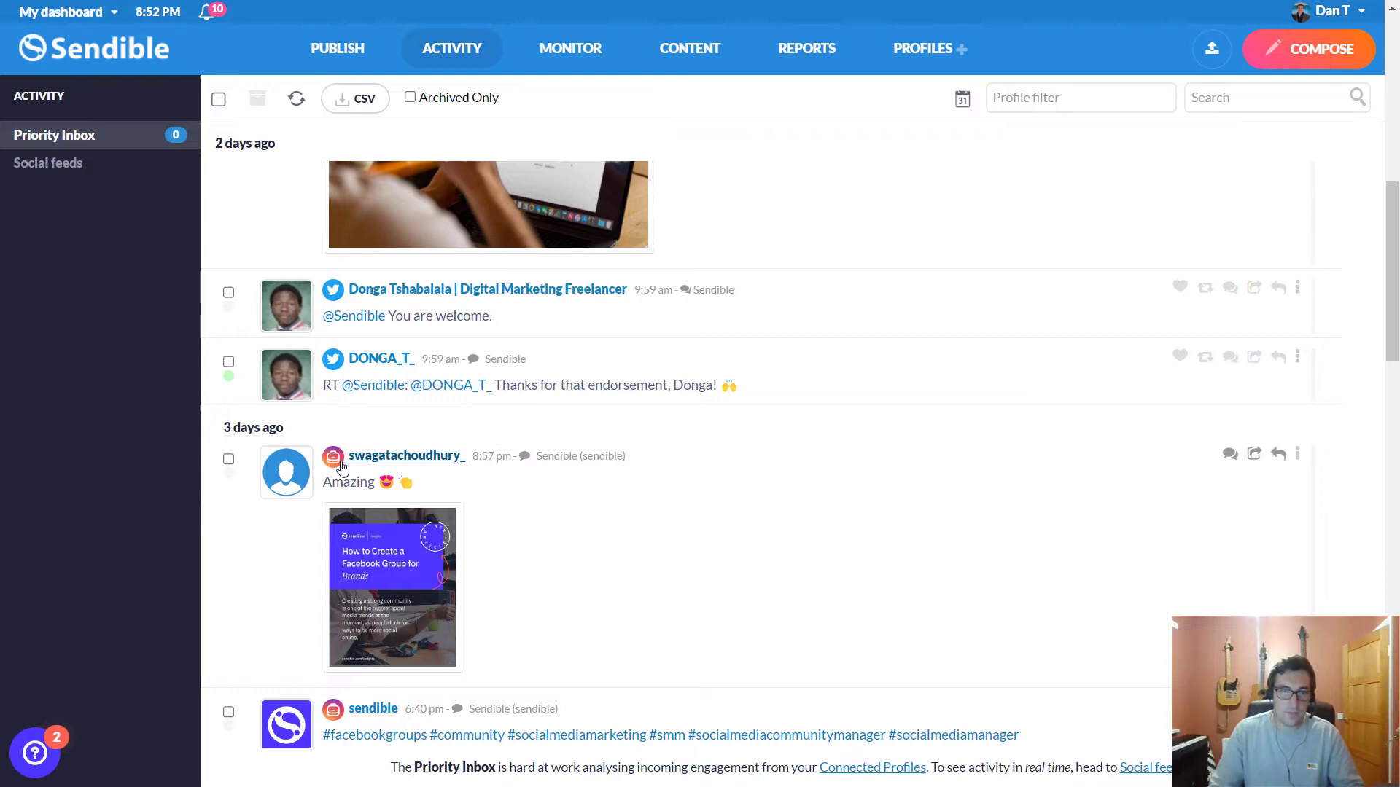
pyautogui.scroll(-2, 543, 518)
pyautogui.scroll(-3, 562, 492)
pyautogui.scroll(-3, 563, 487)
pyautogui.scroll(-1, 573, 478)
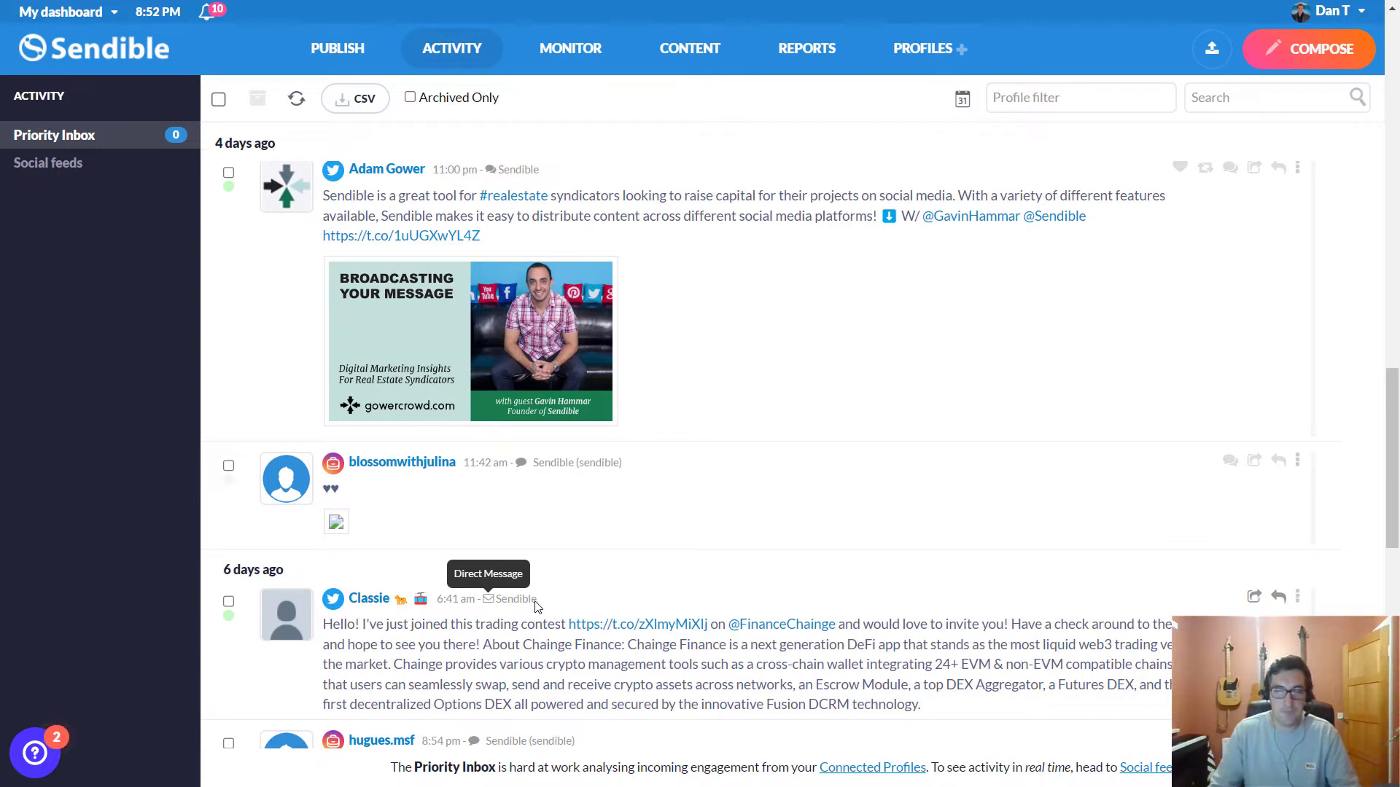
pyautogui.scroll(1, 869, 441)
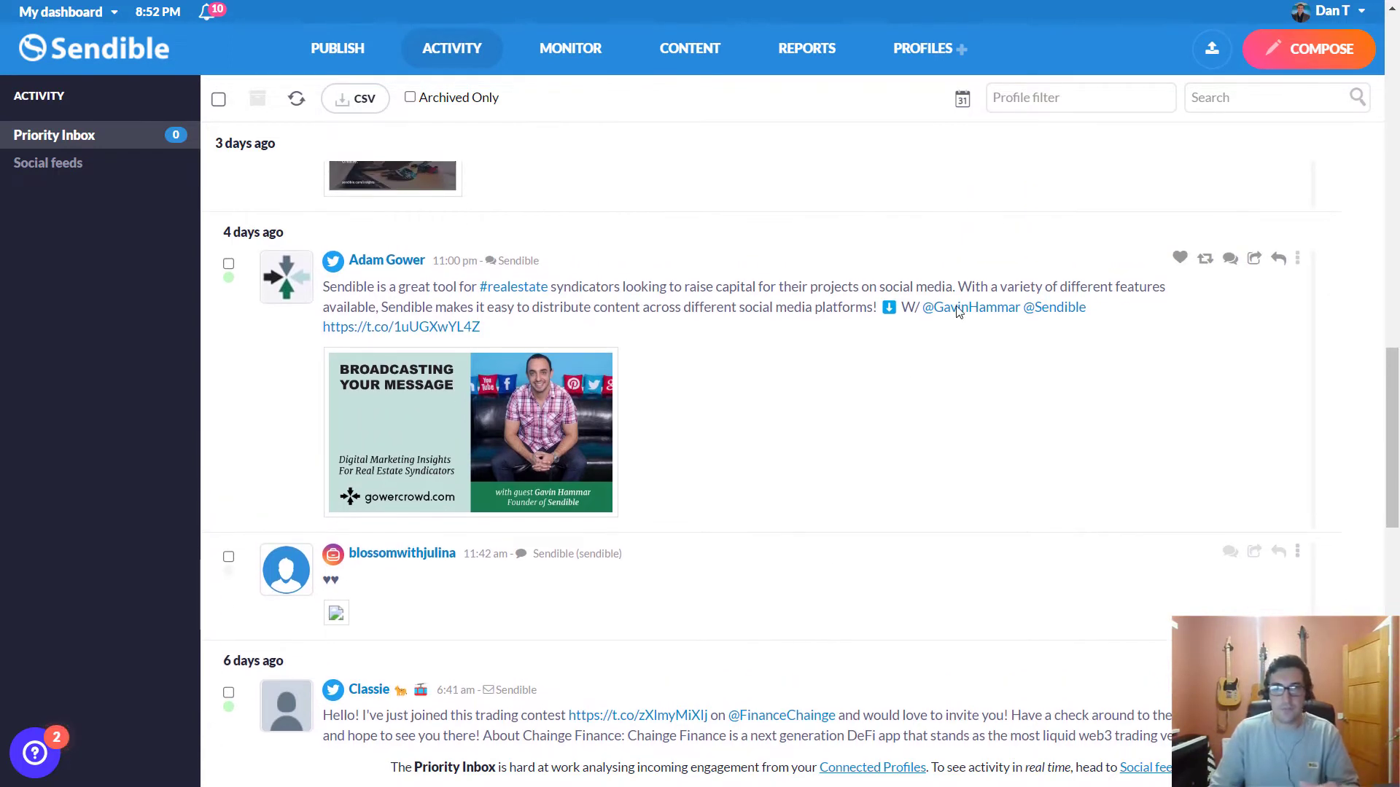
pyautogui.click(1057, 97)
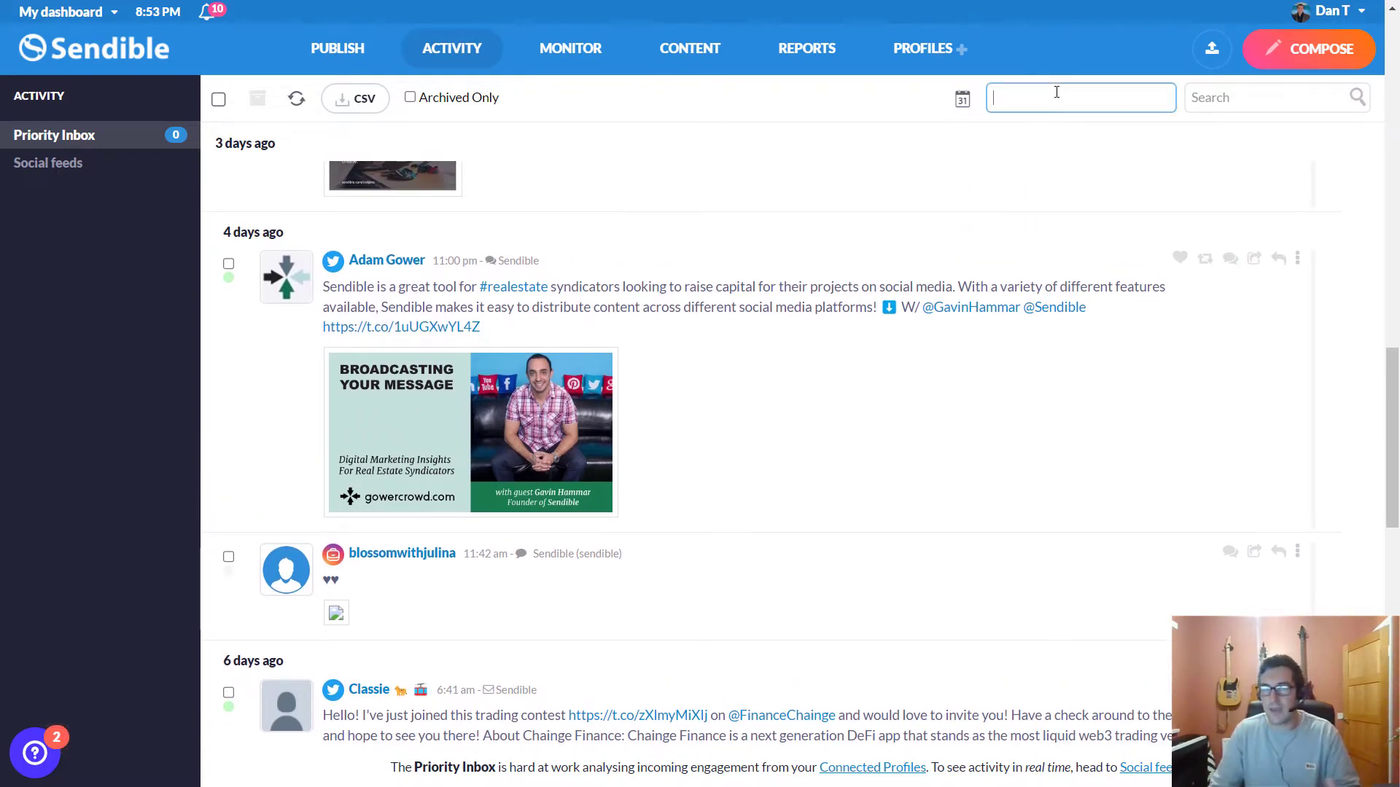
pyautogui.click(889, 129)
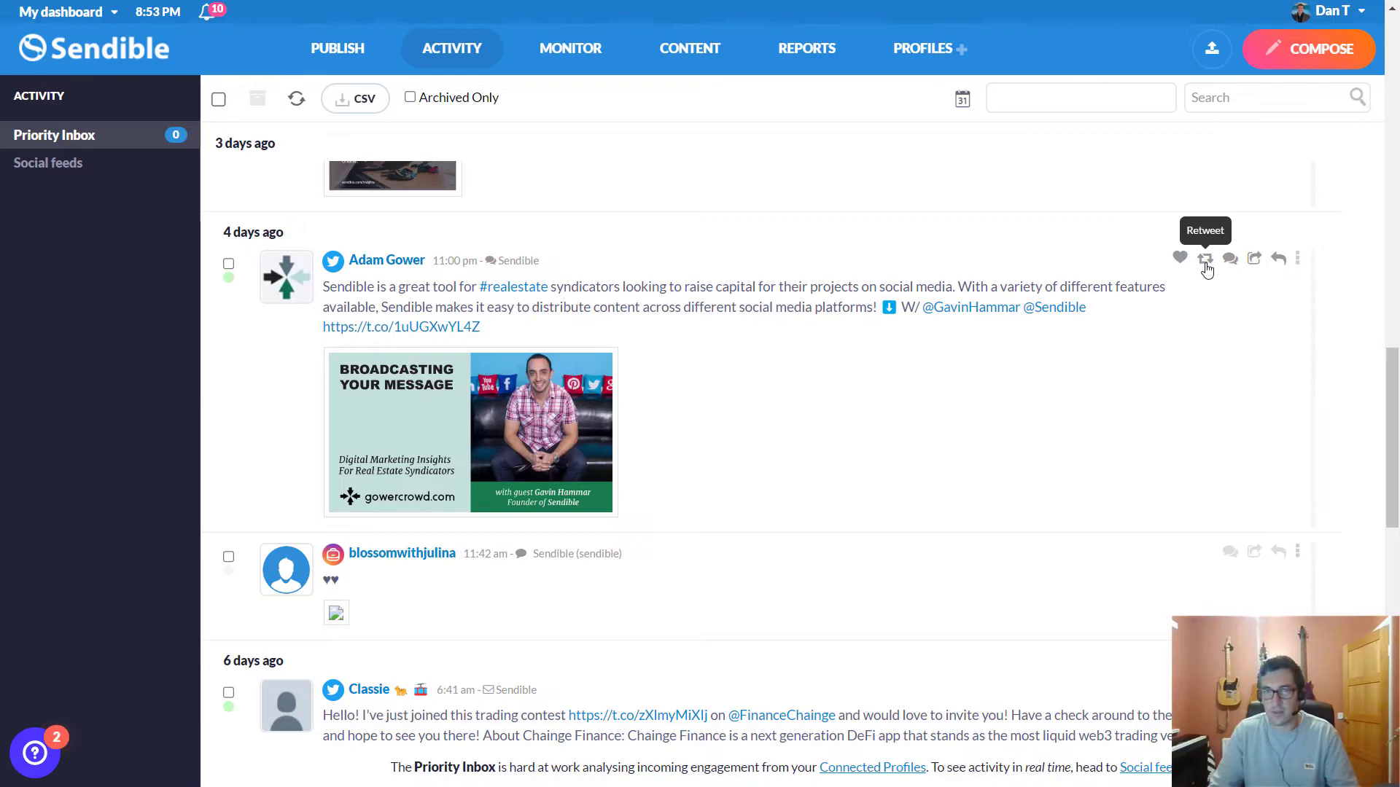
pyautogui.click(1278, 260)
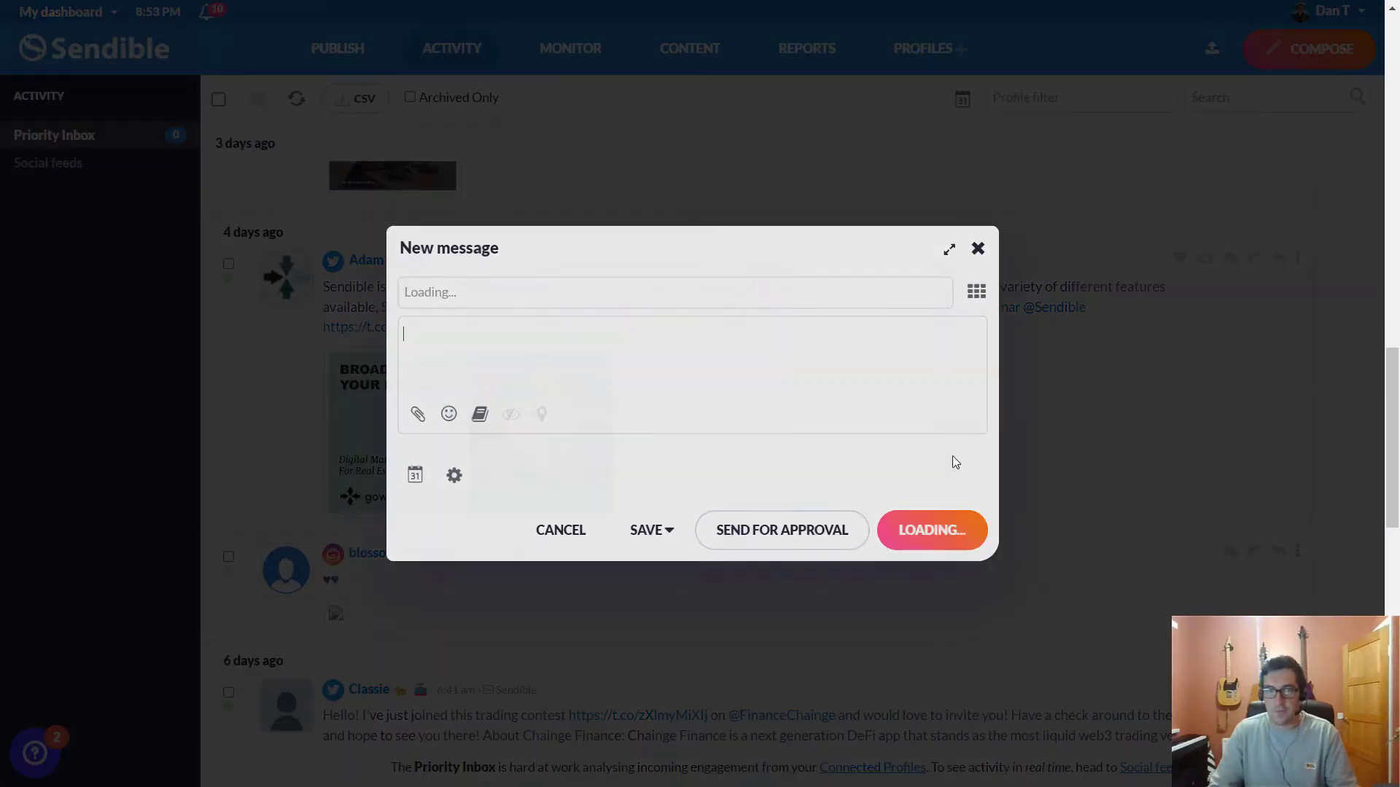
pyautogui.scroll(-2, 672, 447)
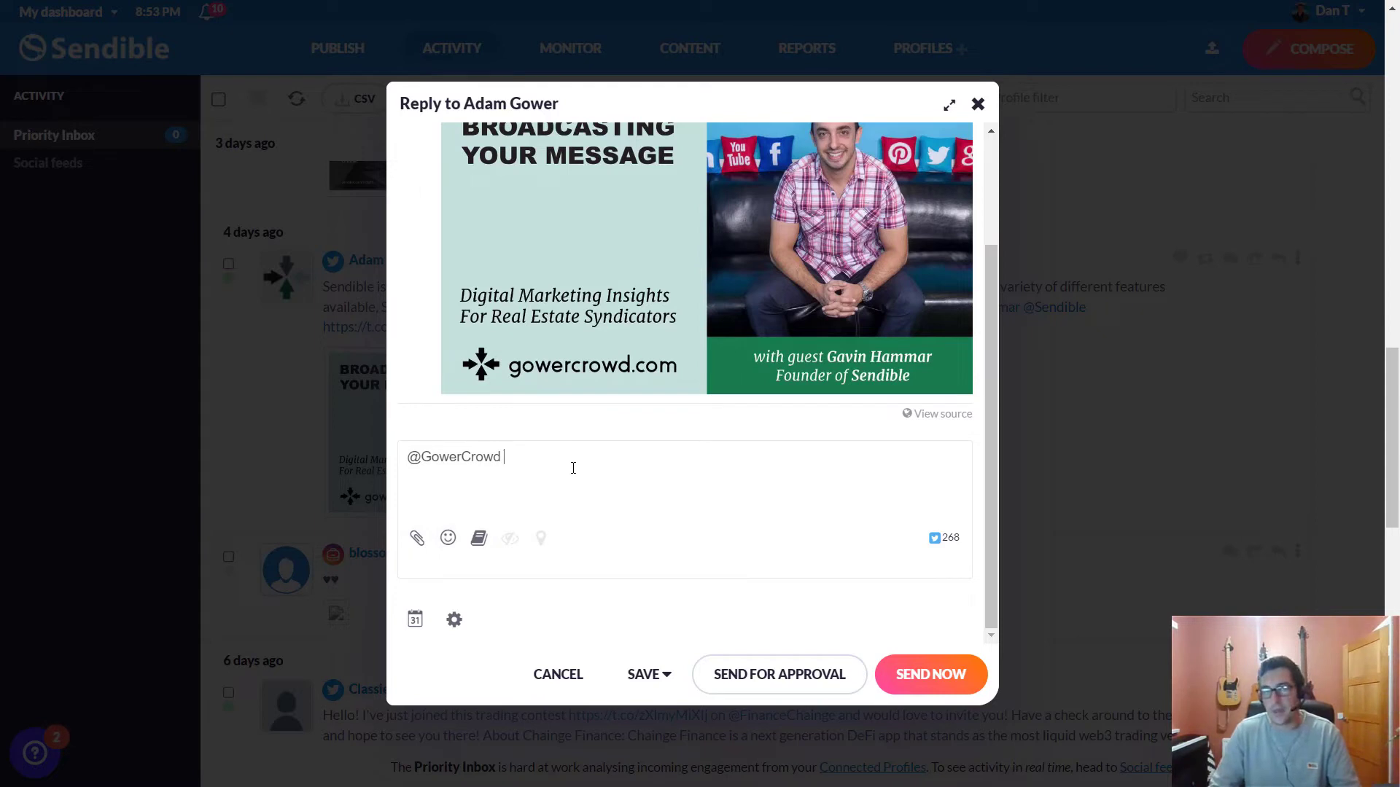
pyautogui.scroll(2, 616, 452)
pyautogui.scroll(2, 627, 459)
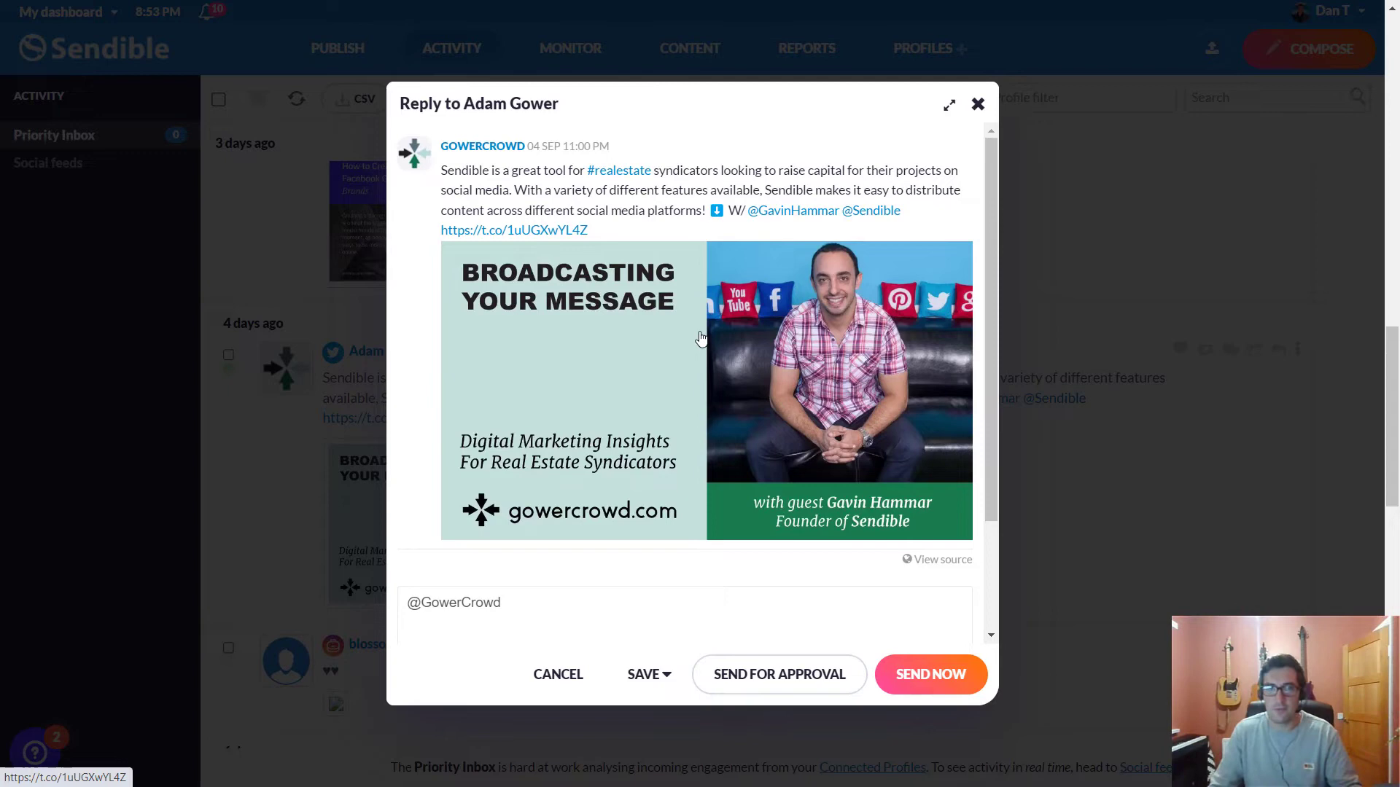
pyautogui.scroll(-2, 696, 335)
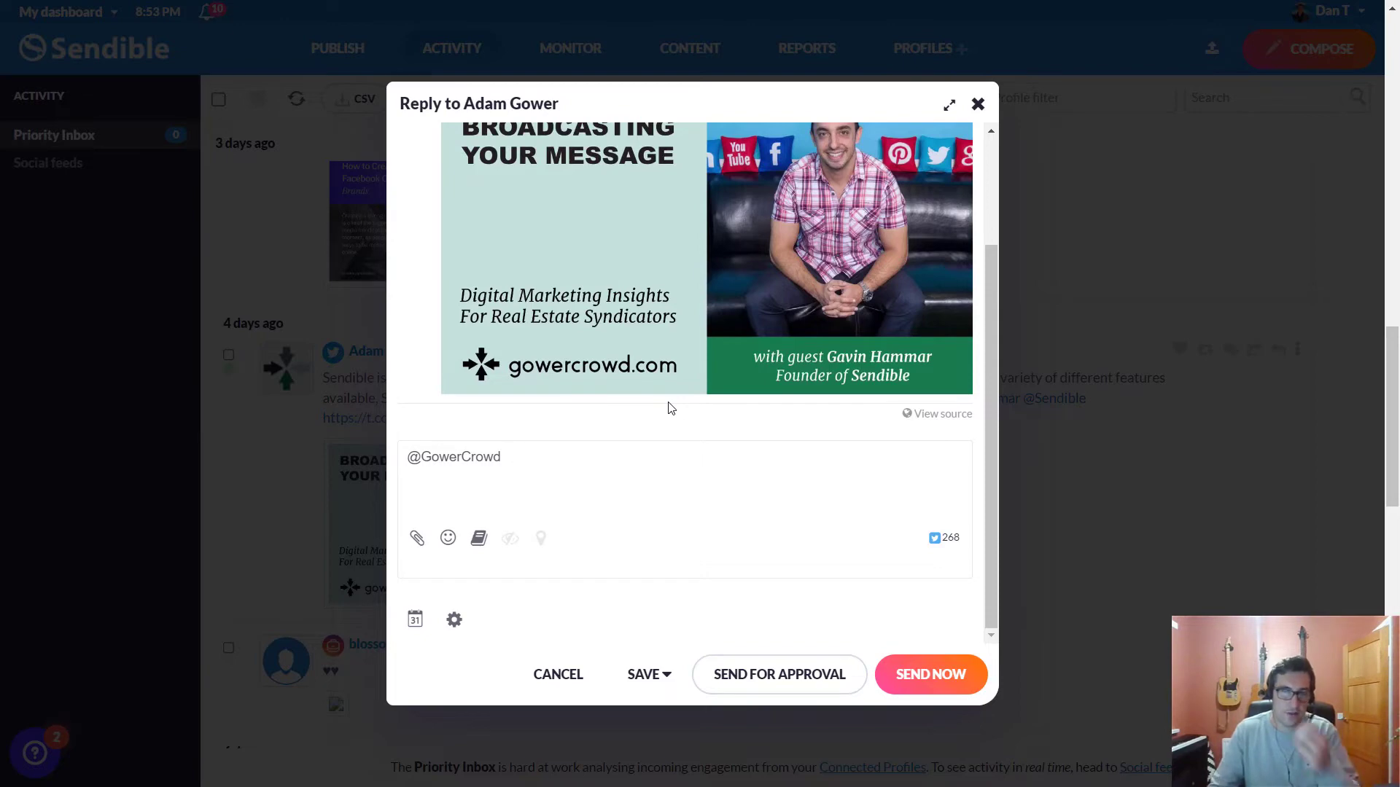
pyautogui.click(977, 104)
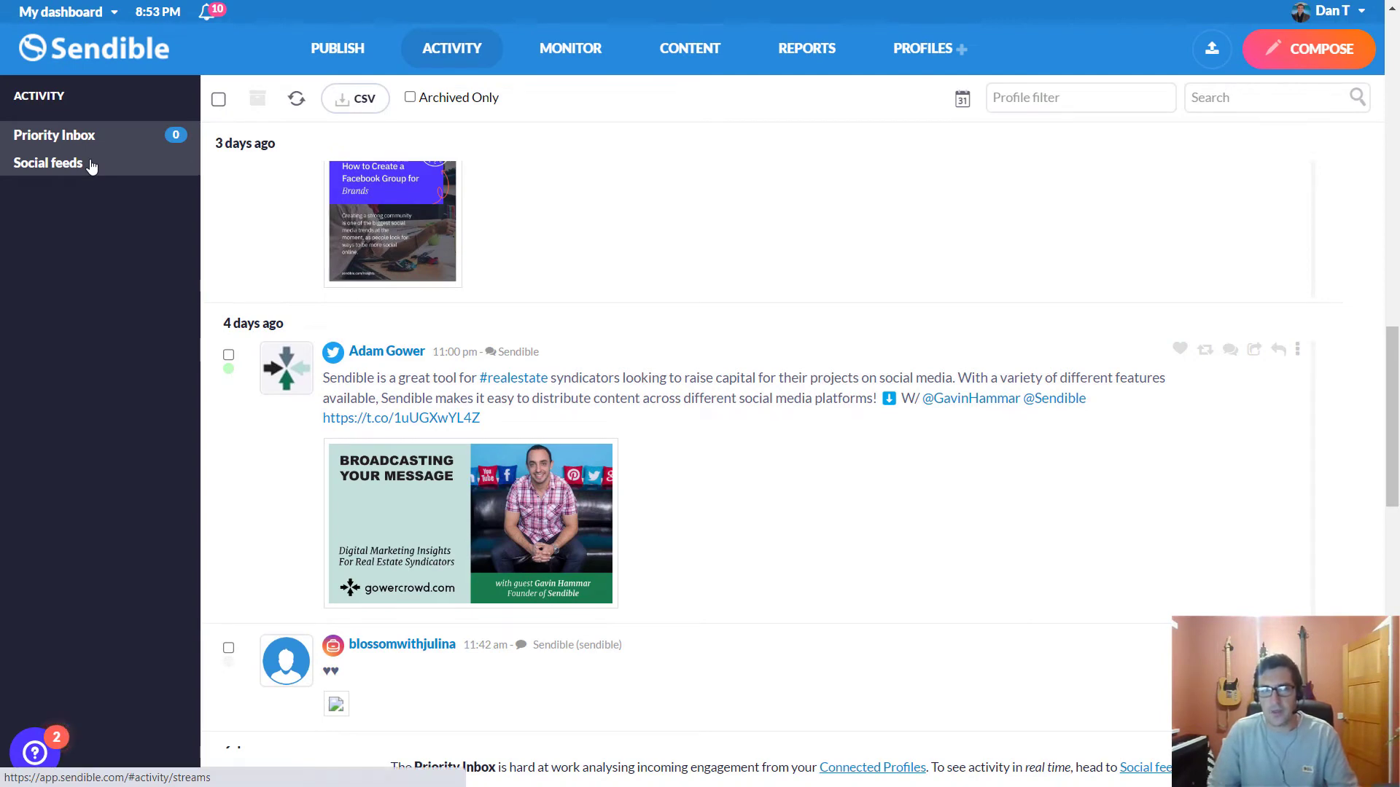
# View the Sendible (don't post) Twitter feed, then open the Buffer keyword alerts.
pyautogui.click(90, 165)
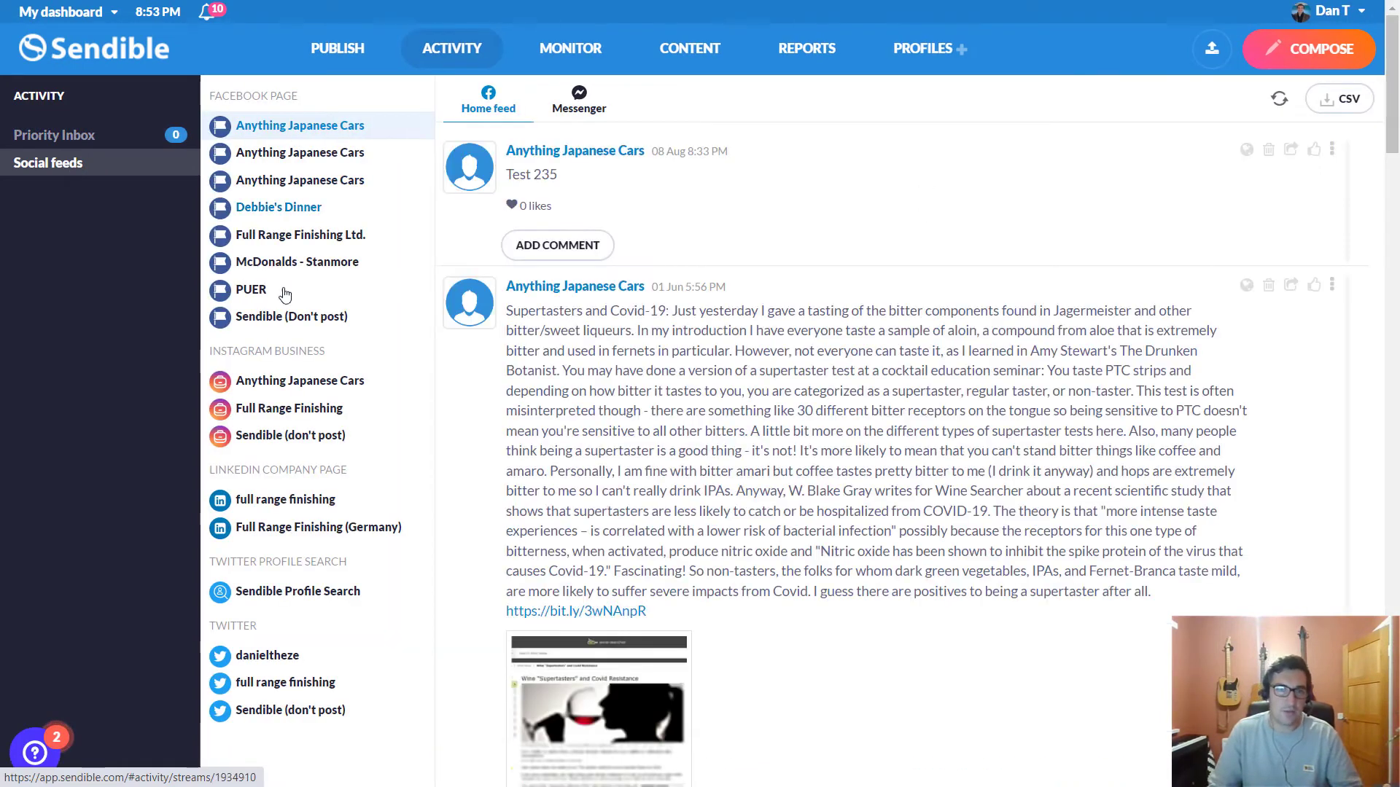
pyautogui.click(292, 719)
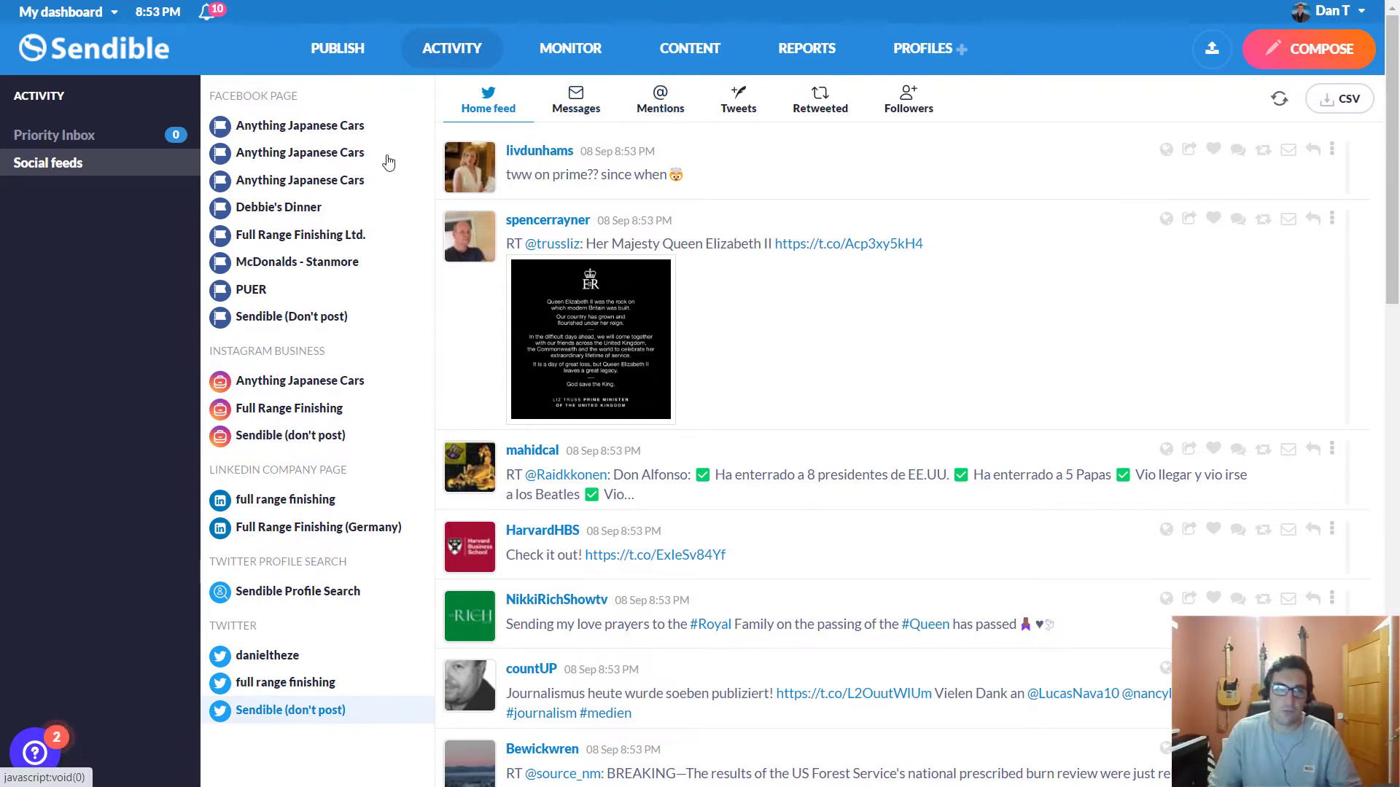
pyautogui.click(131, 142)
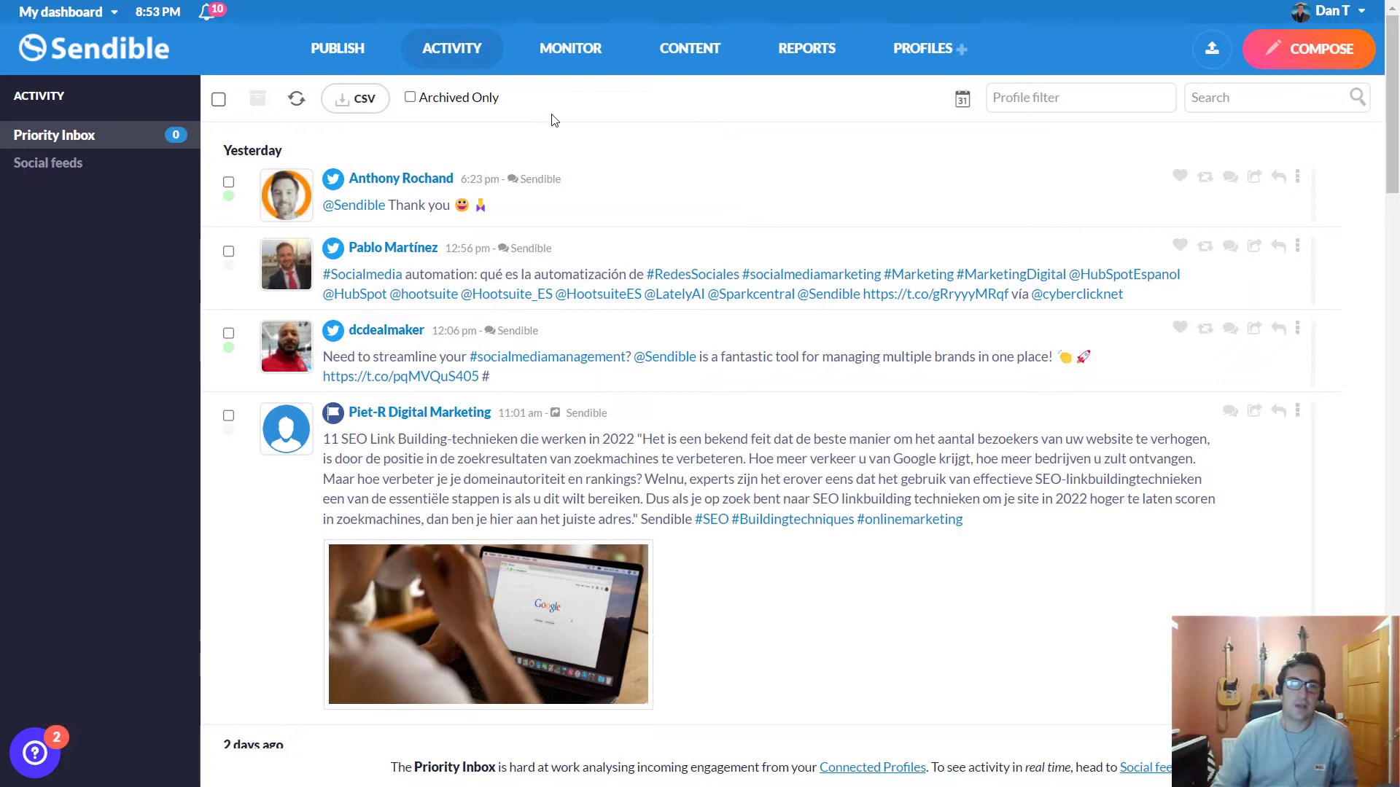
pyautogui.click(559, 64)
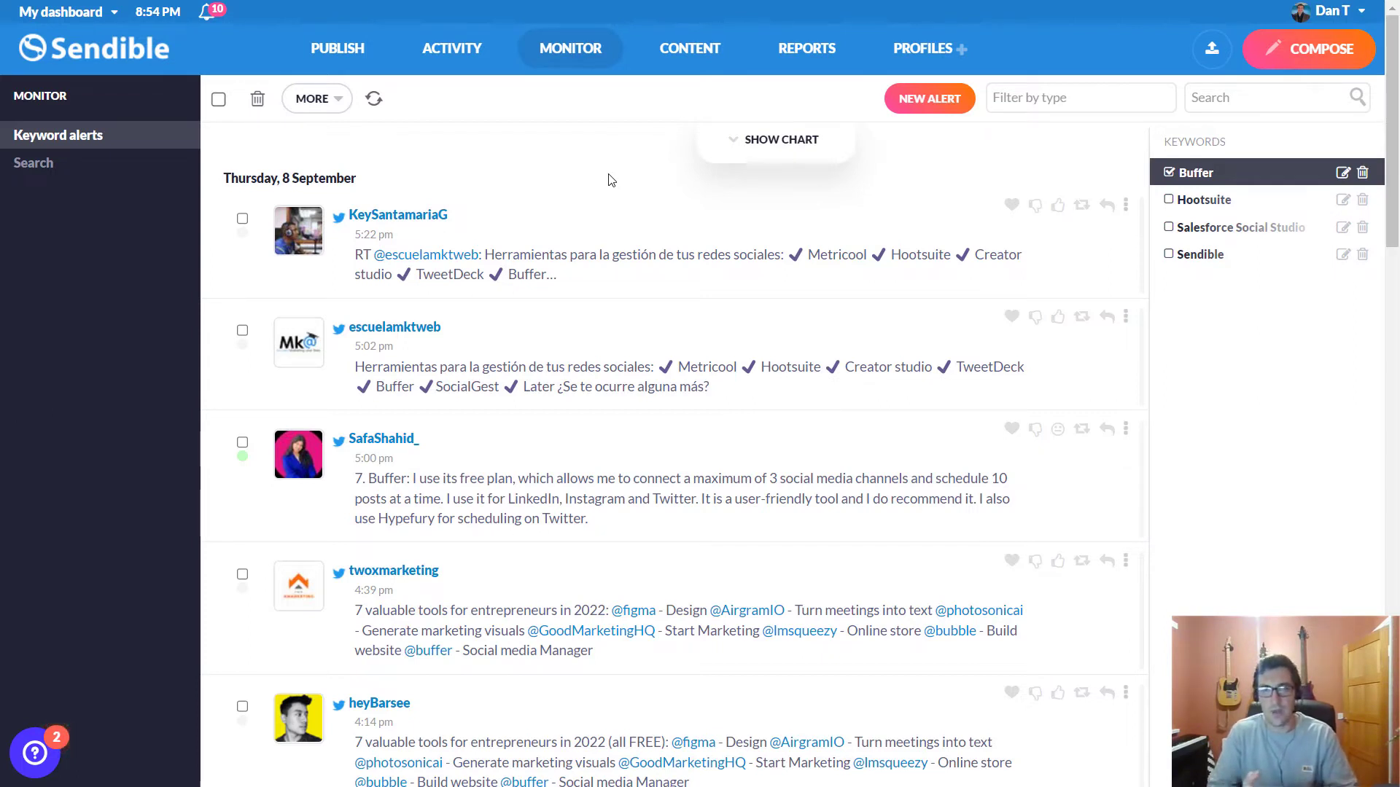
# Check Sendible and uncheck Buffer in the Keywords panel, then highlight 'Sendible' in a tweet.
pyautogui.click(1198, 255)
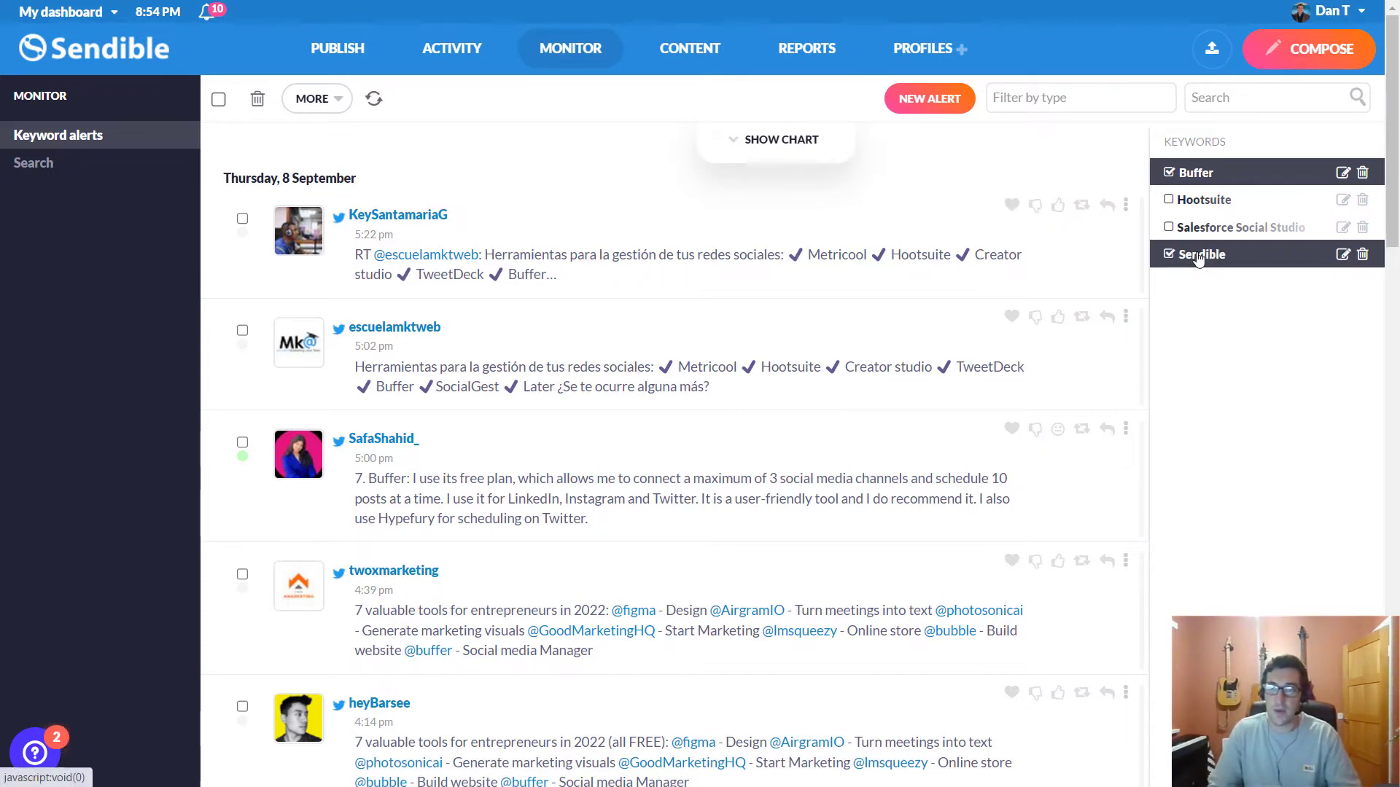
pyautogui.click(1191, 177)
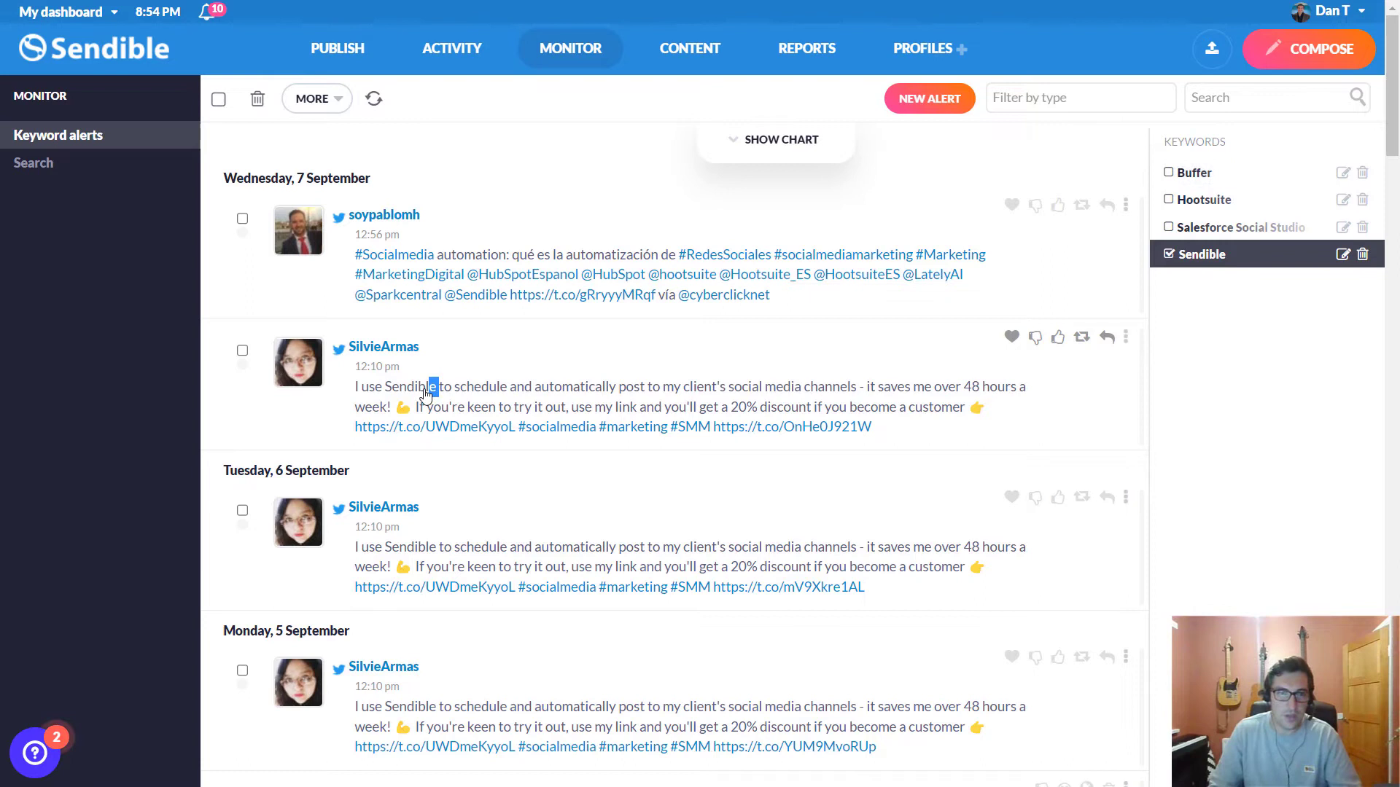
pyautogui.moveTo(440, 392); pyautogui.dragTo(388, 400)
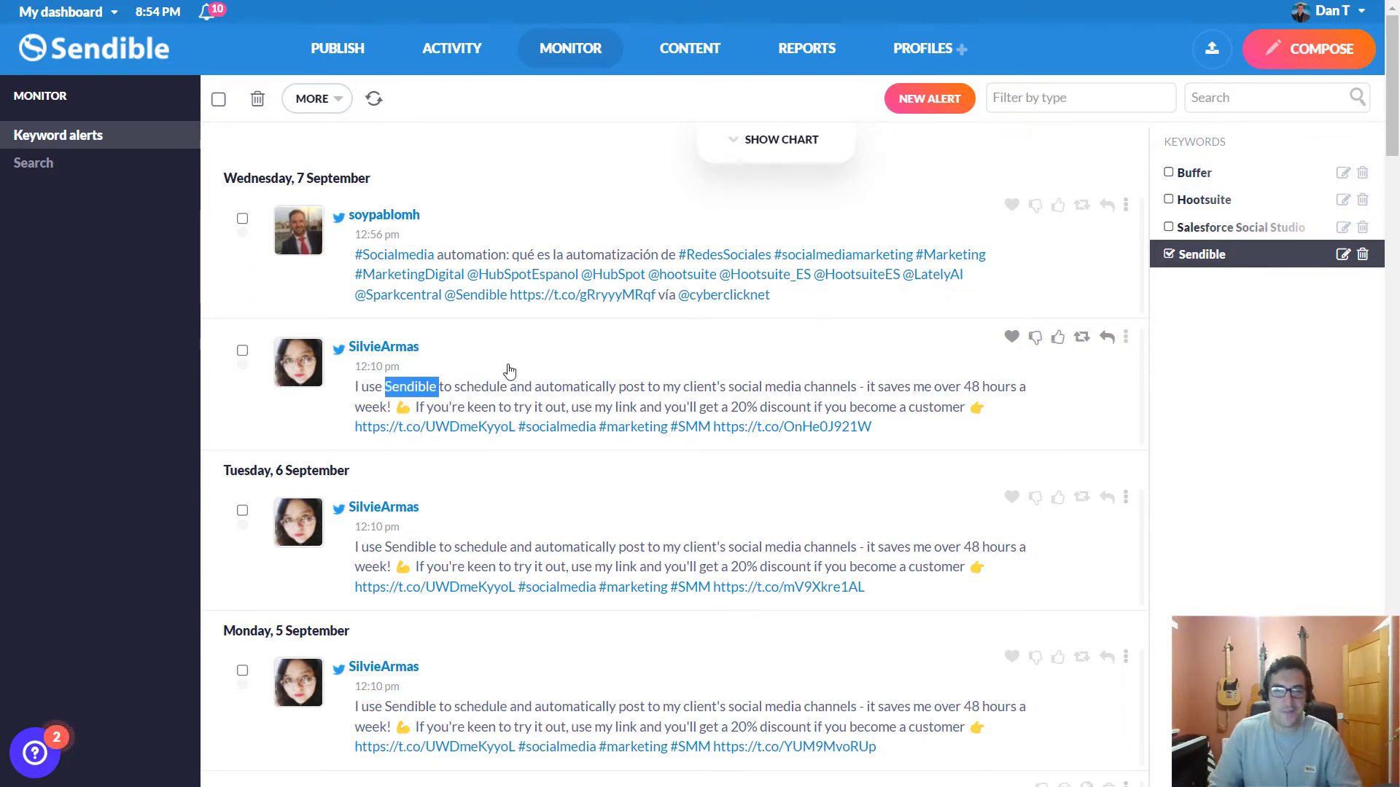
pyautogui.click(550, 153)
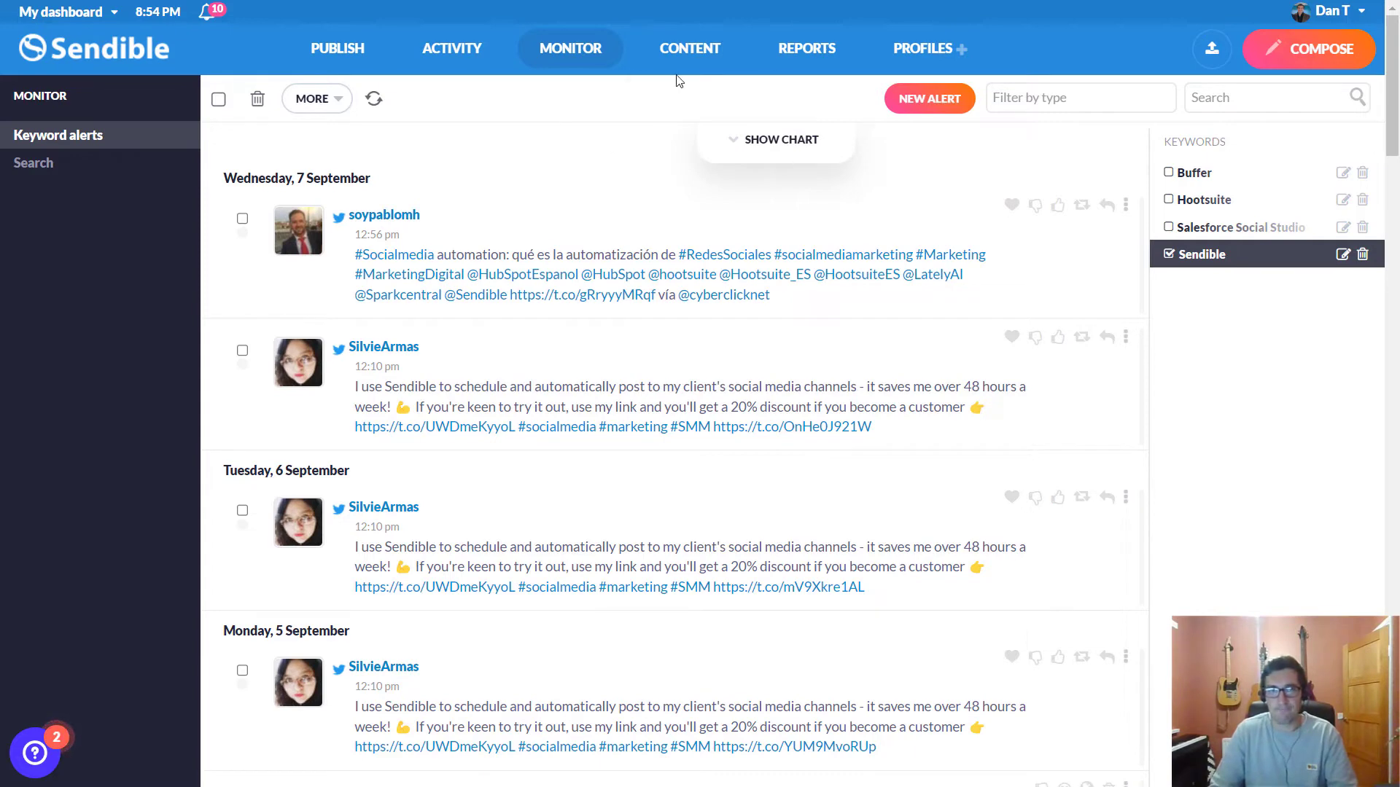
# Show the 686 Health Insurance article suggestions and close an unsent share message.
pyautogui.moveTo(689, 48)
pyautogui.click(694, 57)
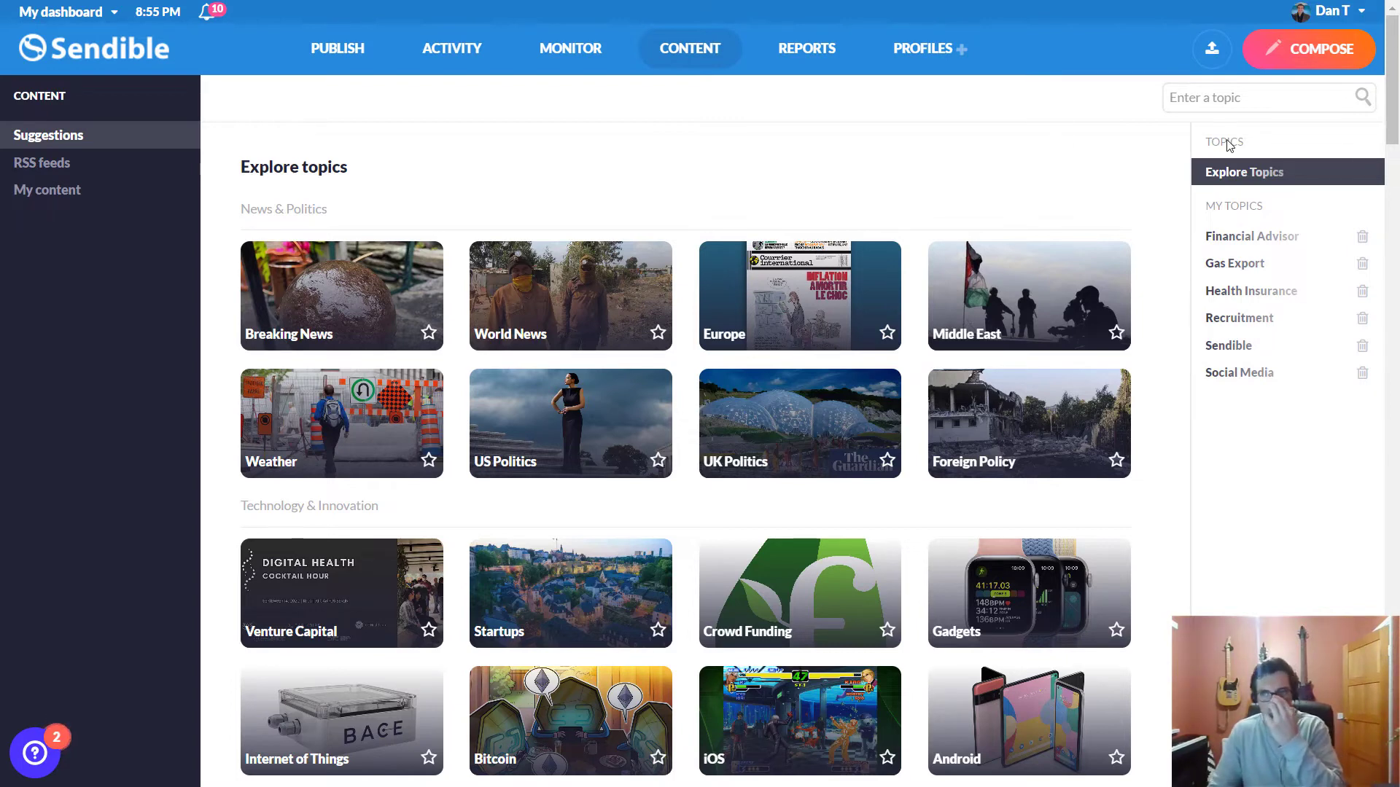
pyautogui.click(1252, 290)
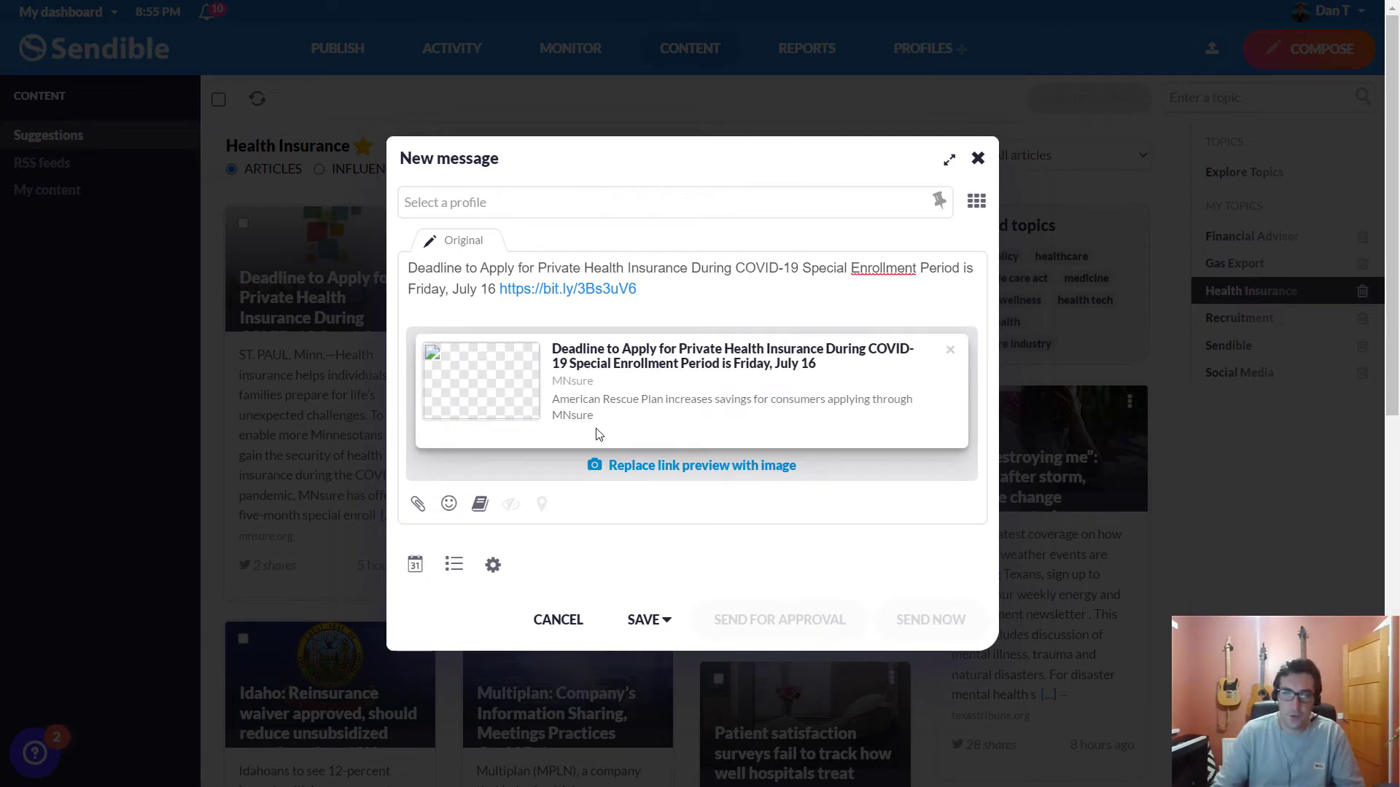
pyautogui.click(519, 203)
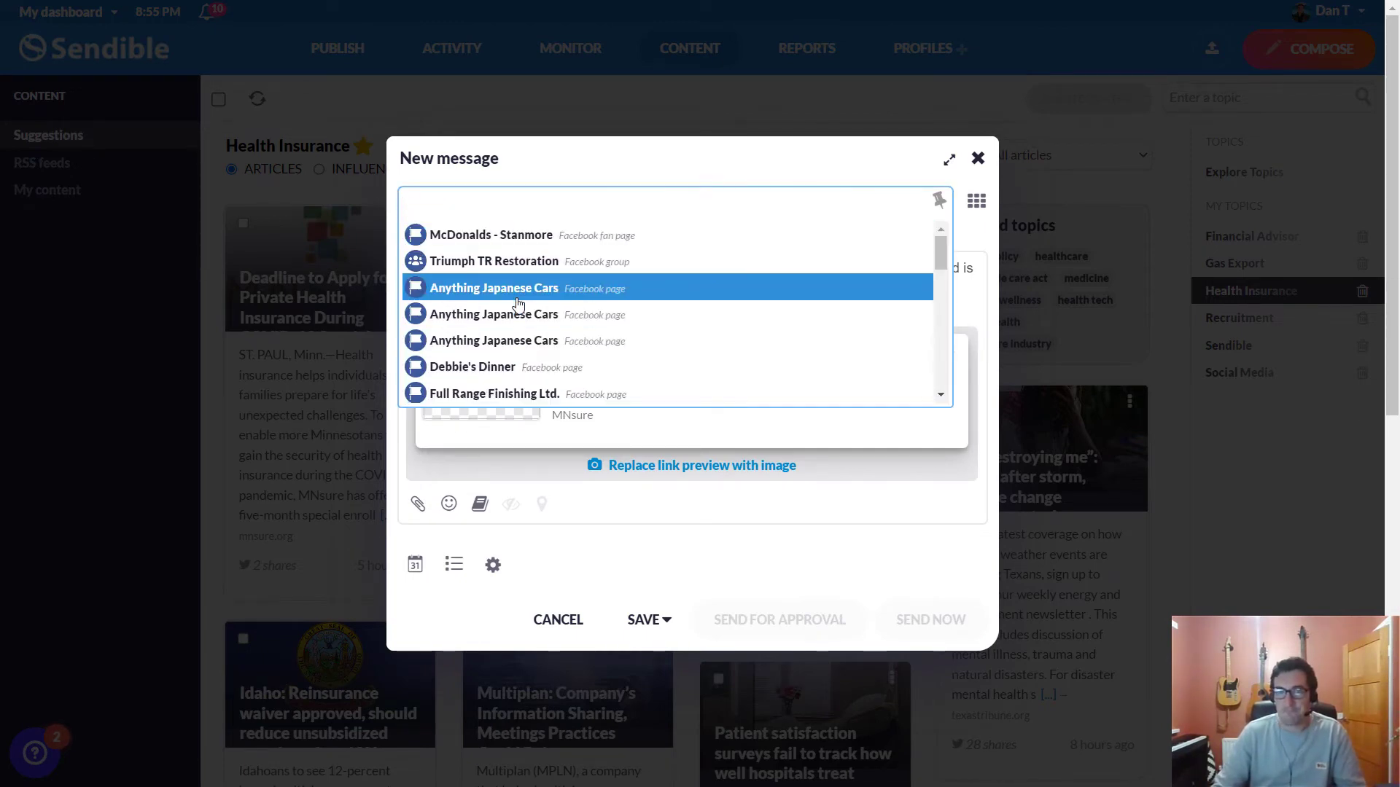
pyautogui.click(976, 157)
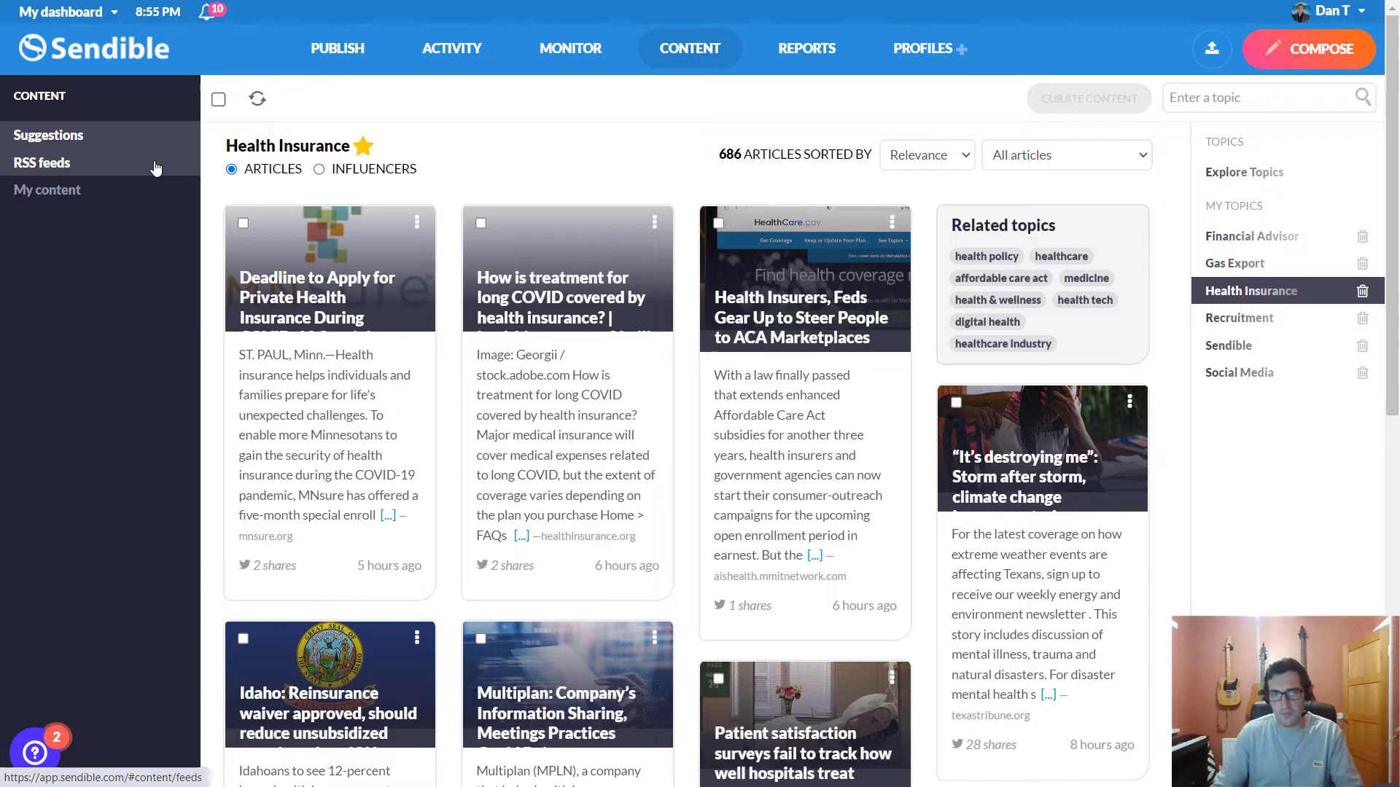
# Show the SENDIBLE - Insights Blog RSS feed and glance at the New Feed options.
pyautogui.click(155, 168)
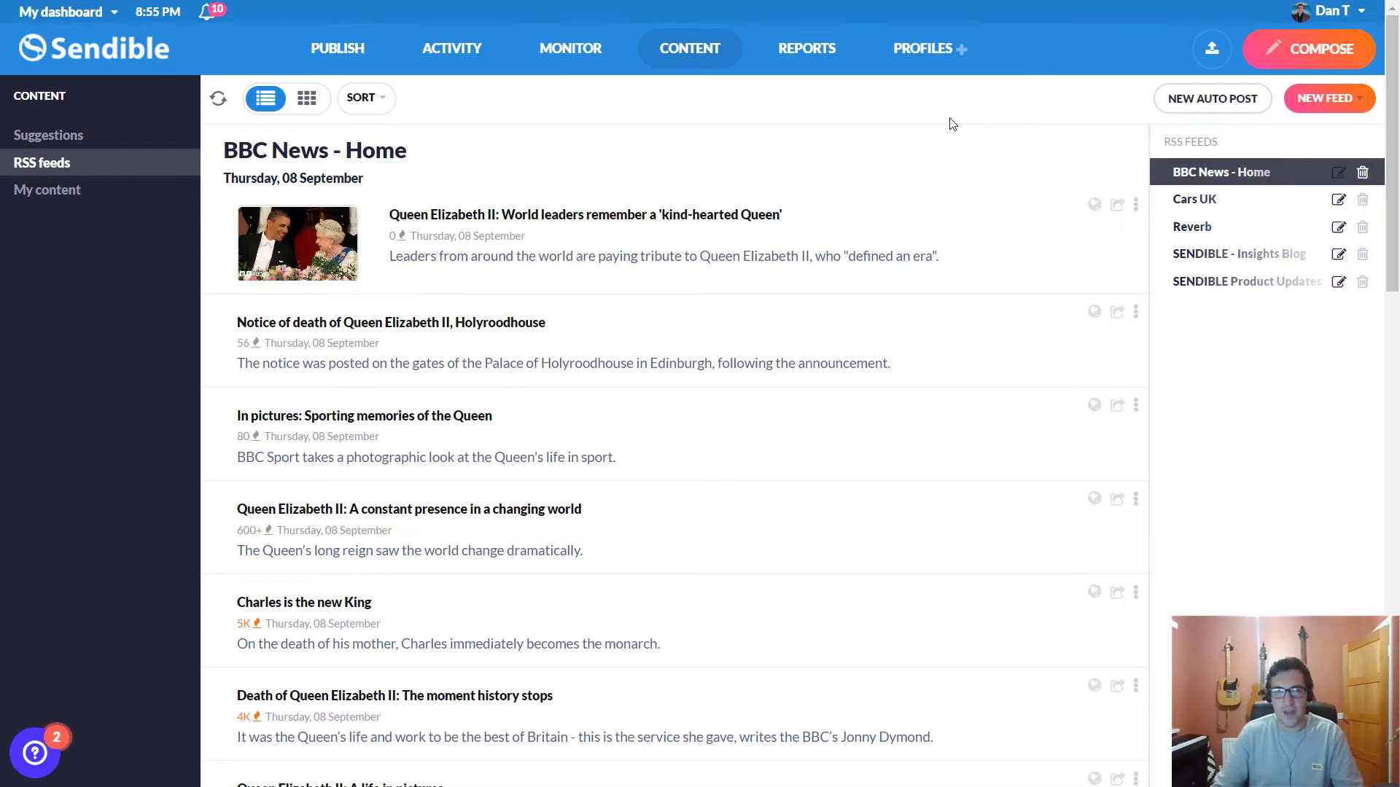
pyautogui.click(1221, 255)
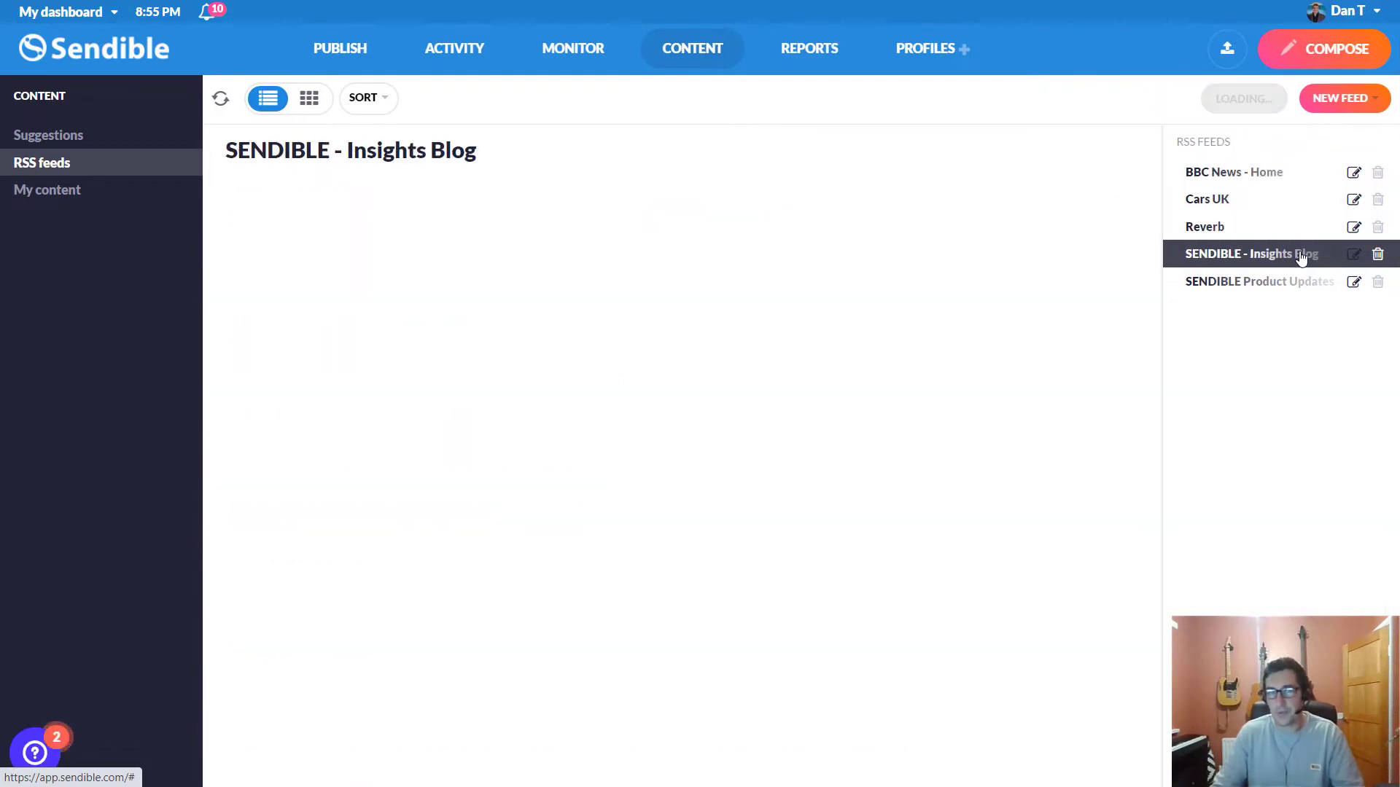
pyautogui.click(1323, 98)
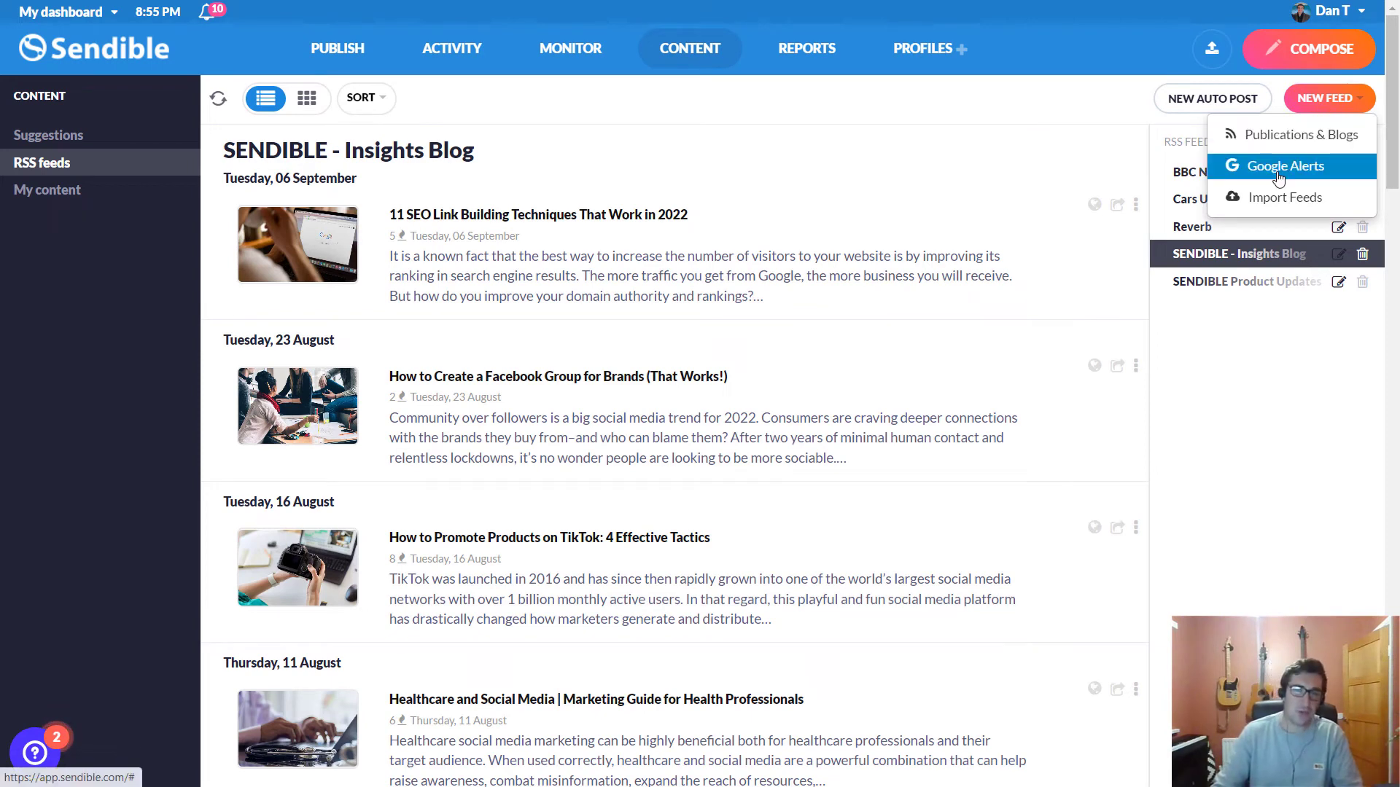
pyautogui.click(1241, 363)
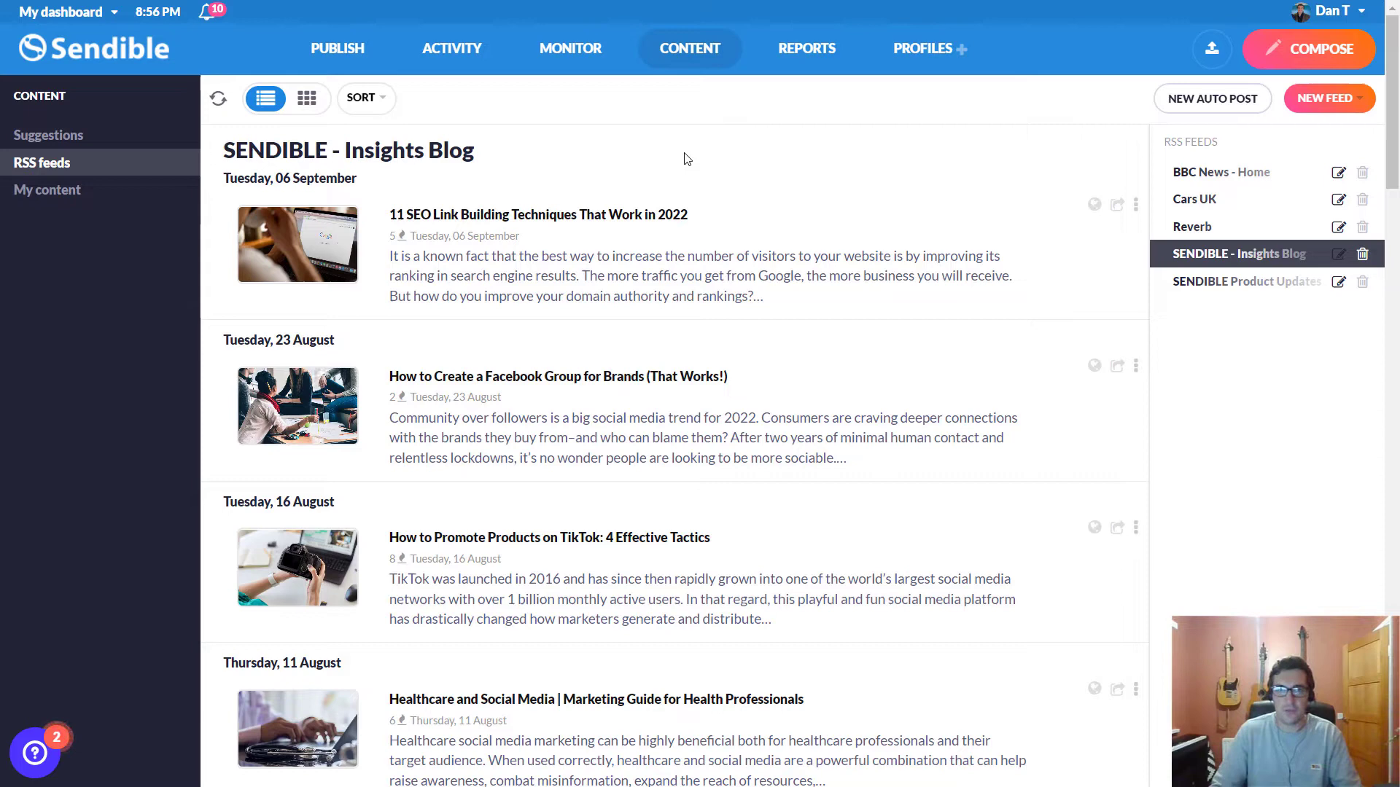
# Open My content libraries and cancel creating a new library.
pyautogui.click(47, 190)
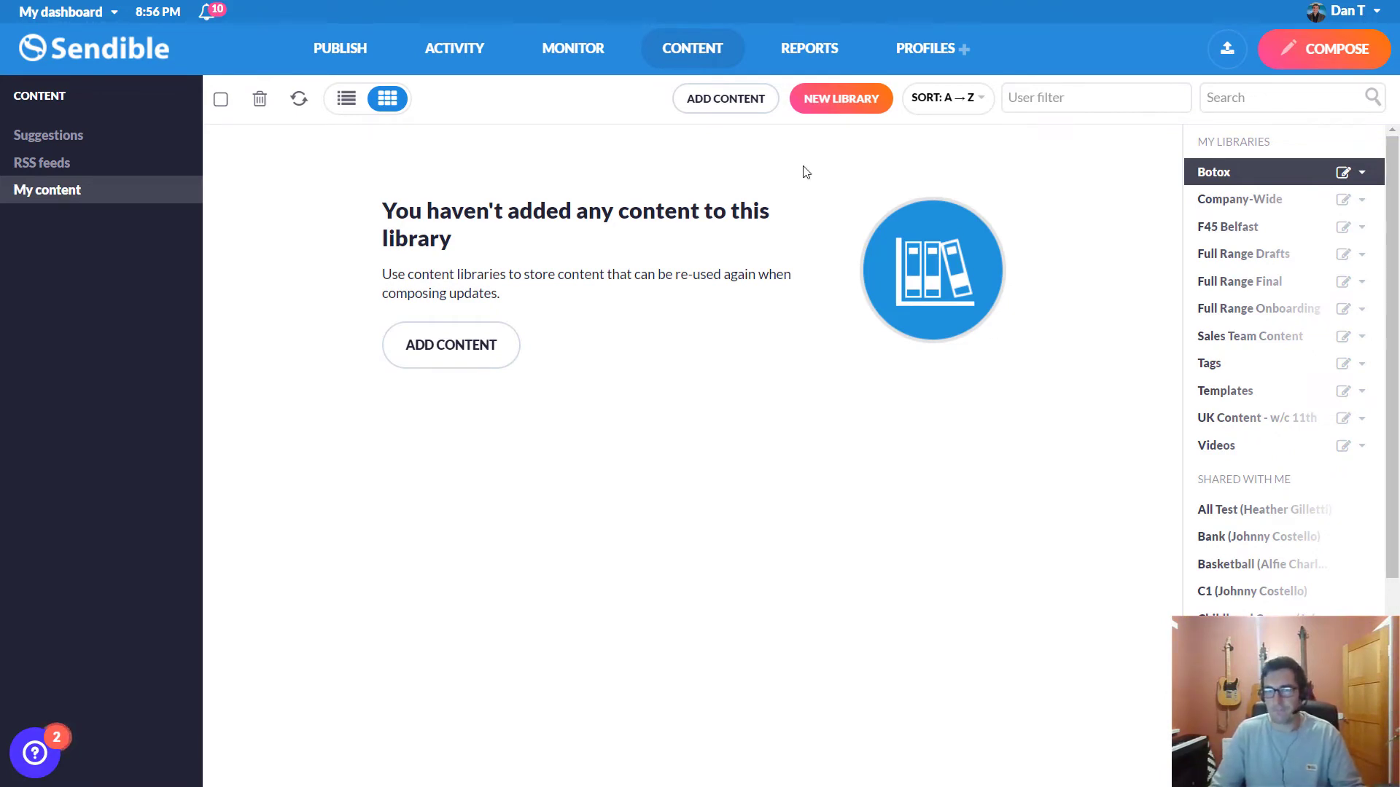
pyautogui.click(839, 108)
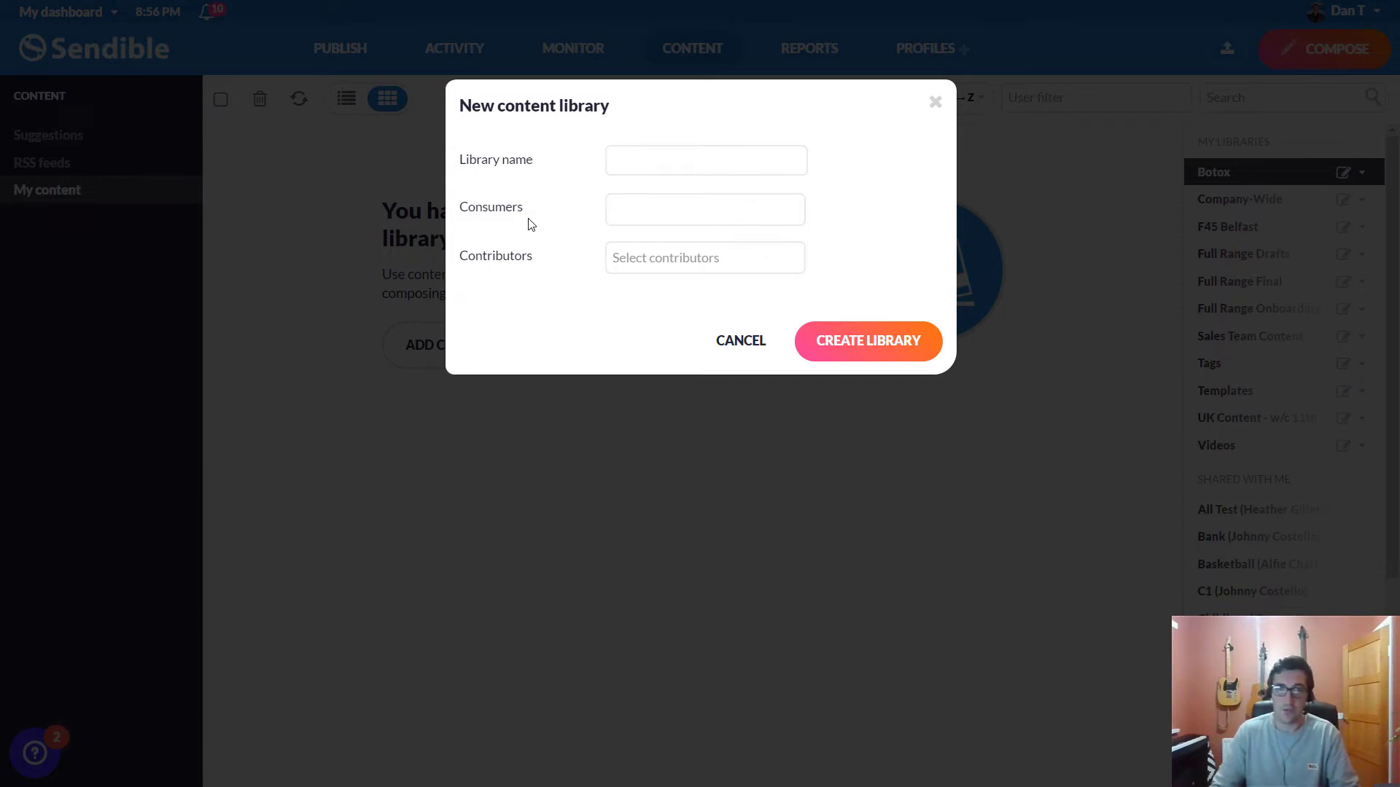
pyautogui.click(720, 342)
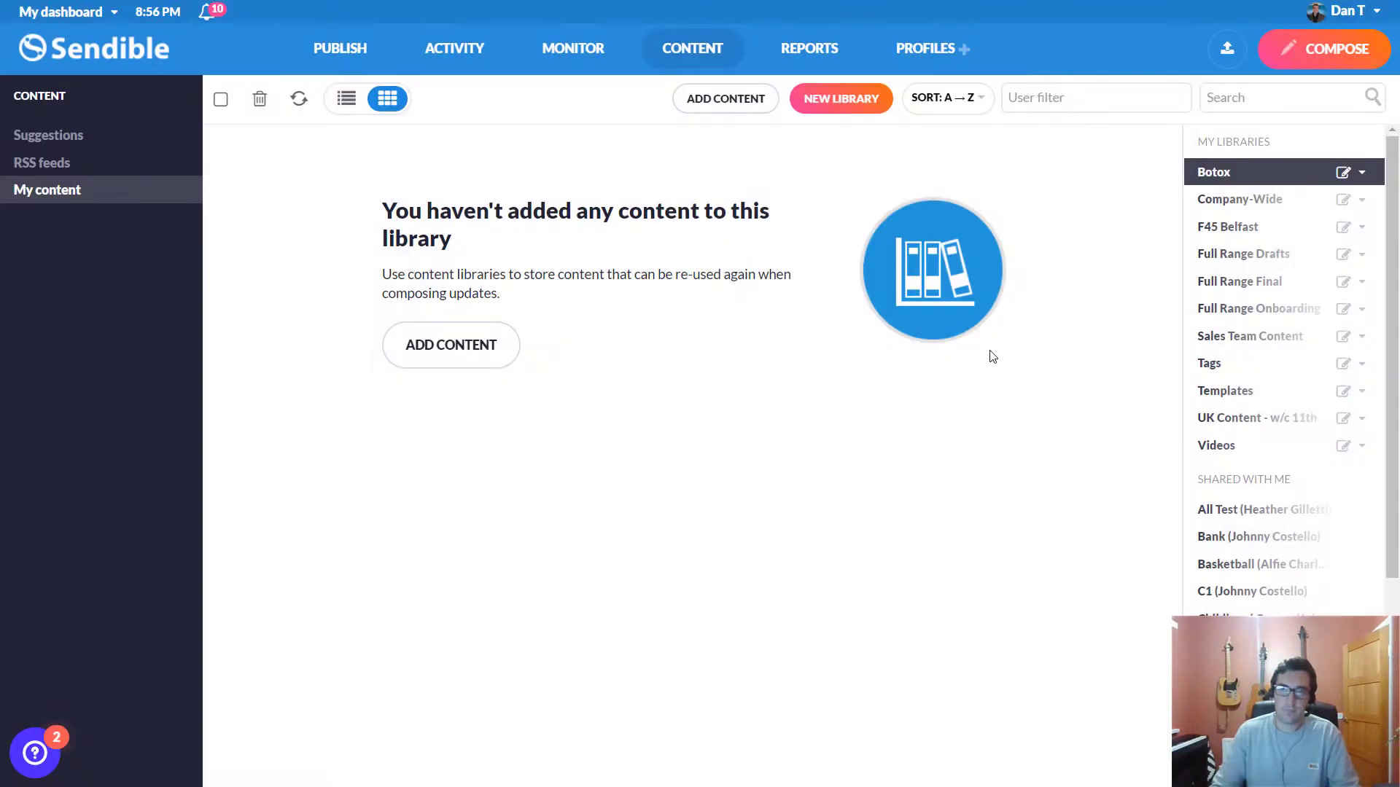
# View the Full Range Drafts, Full Range Final and Company-Wide libraries, then return to Activity.
pyautogui.click(1210, 255)
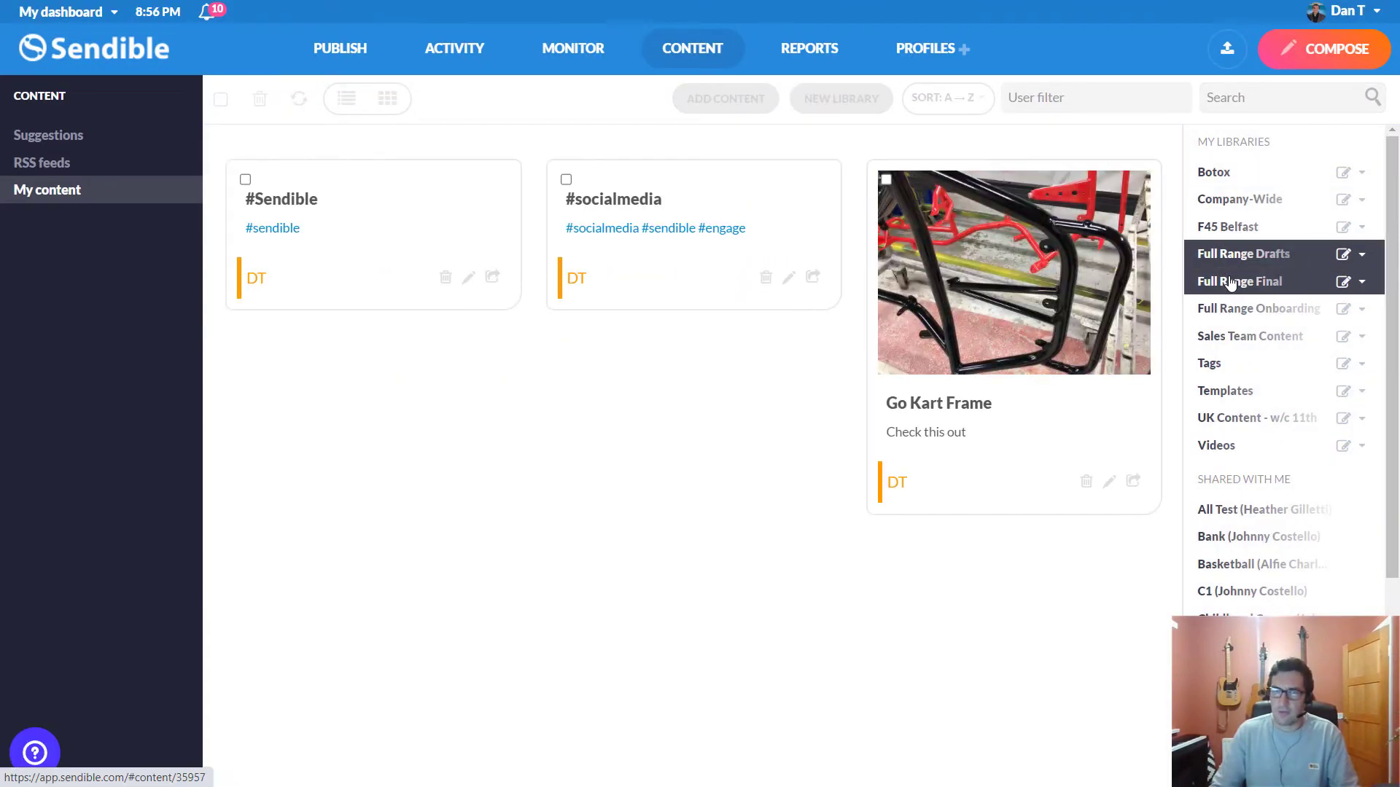
pyautogui.click(1230, 282)
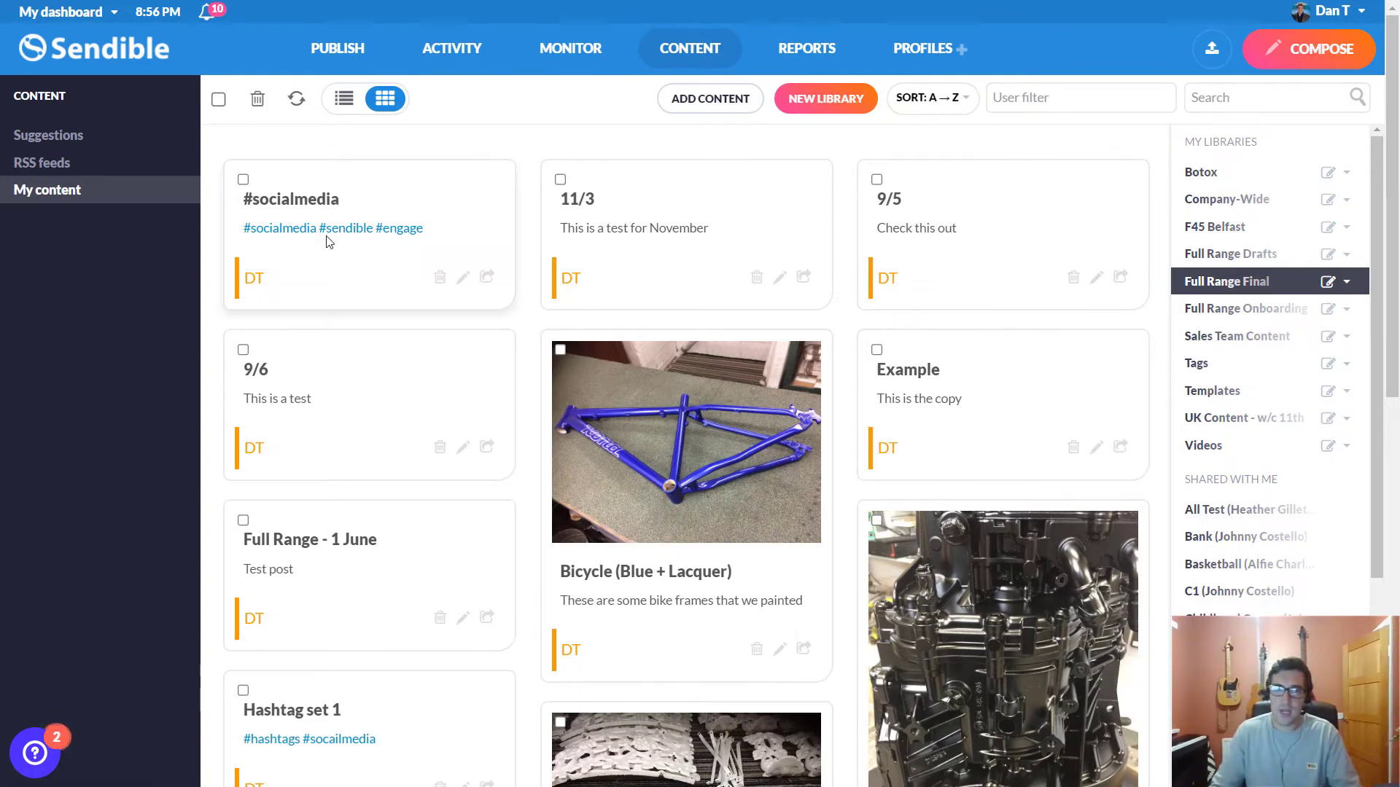
pyautogui.click(1239, 203)
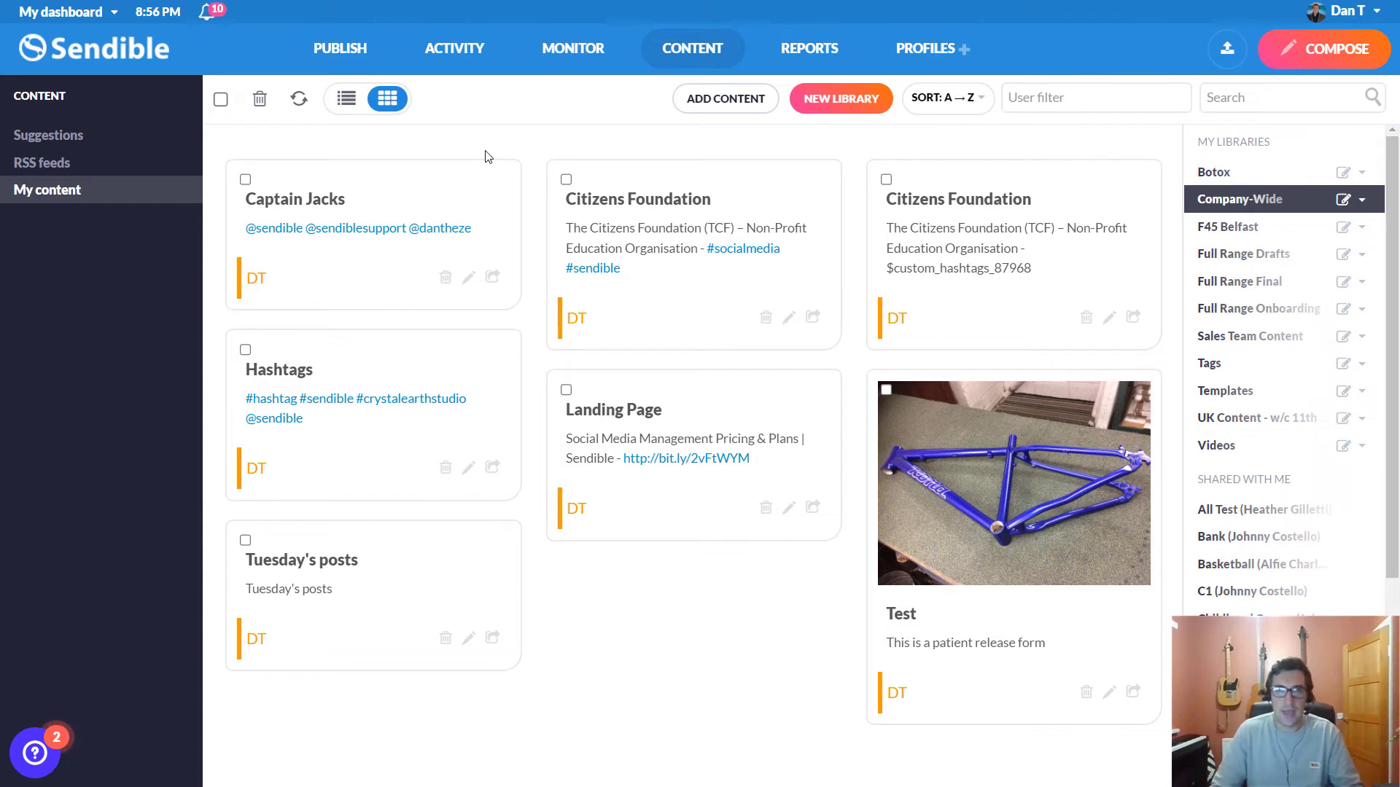
pyautogui.click(460, 50)
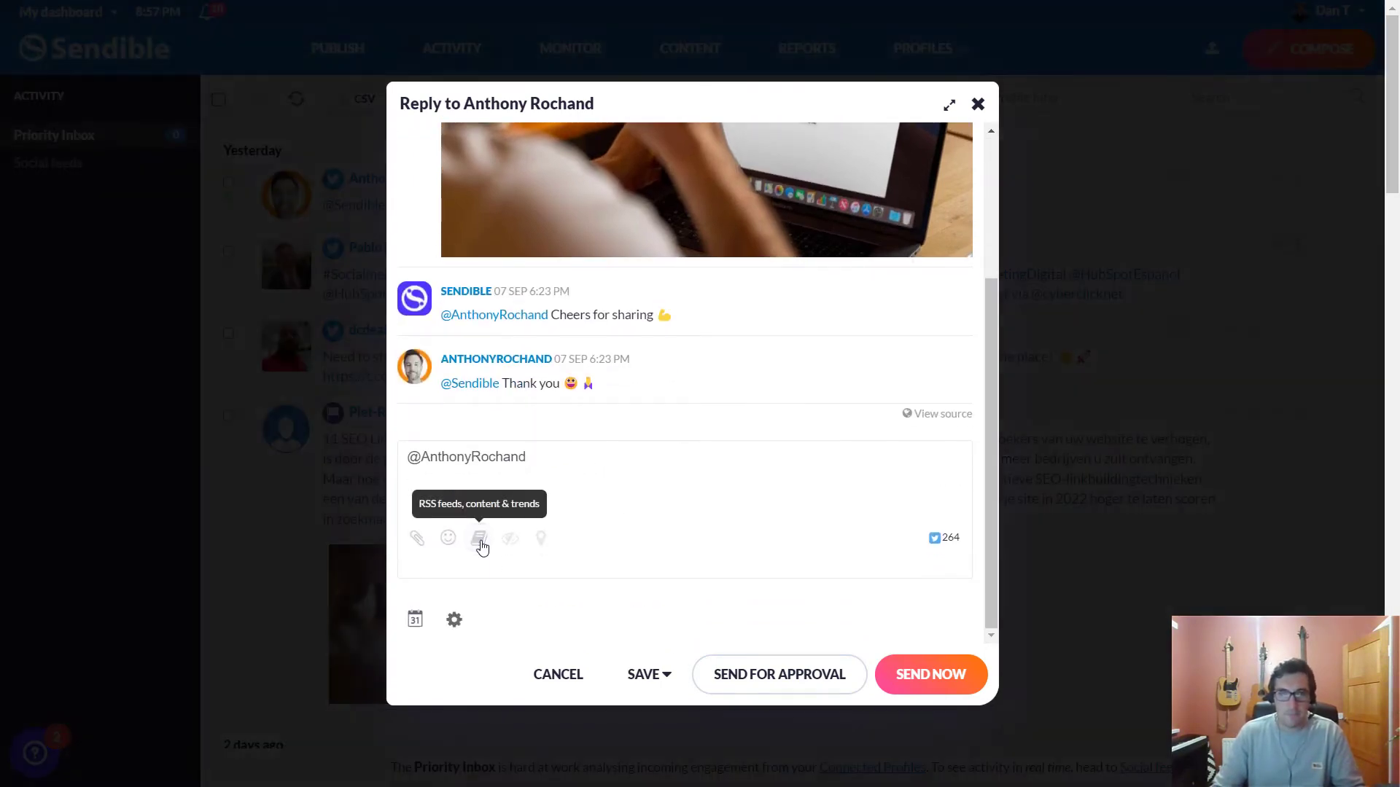
pyautogui.click(479, 540)
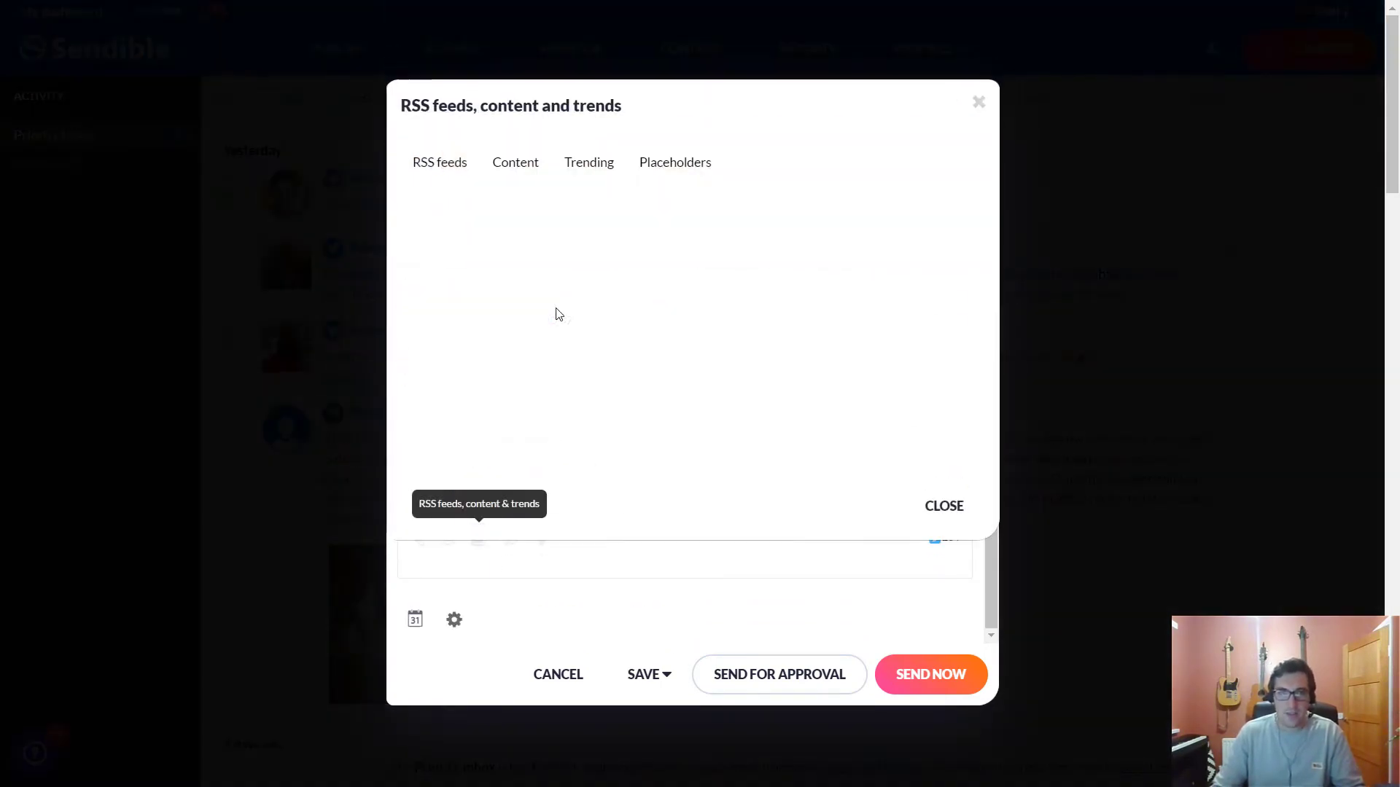
pyautogui.click(513, 170)
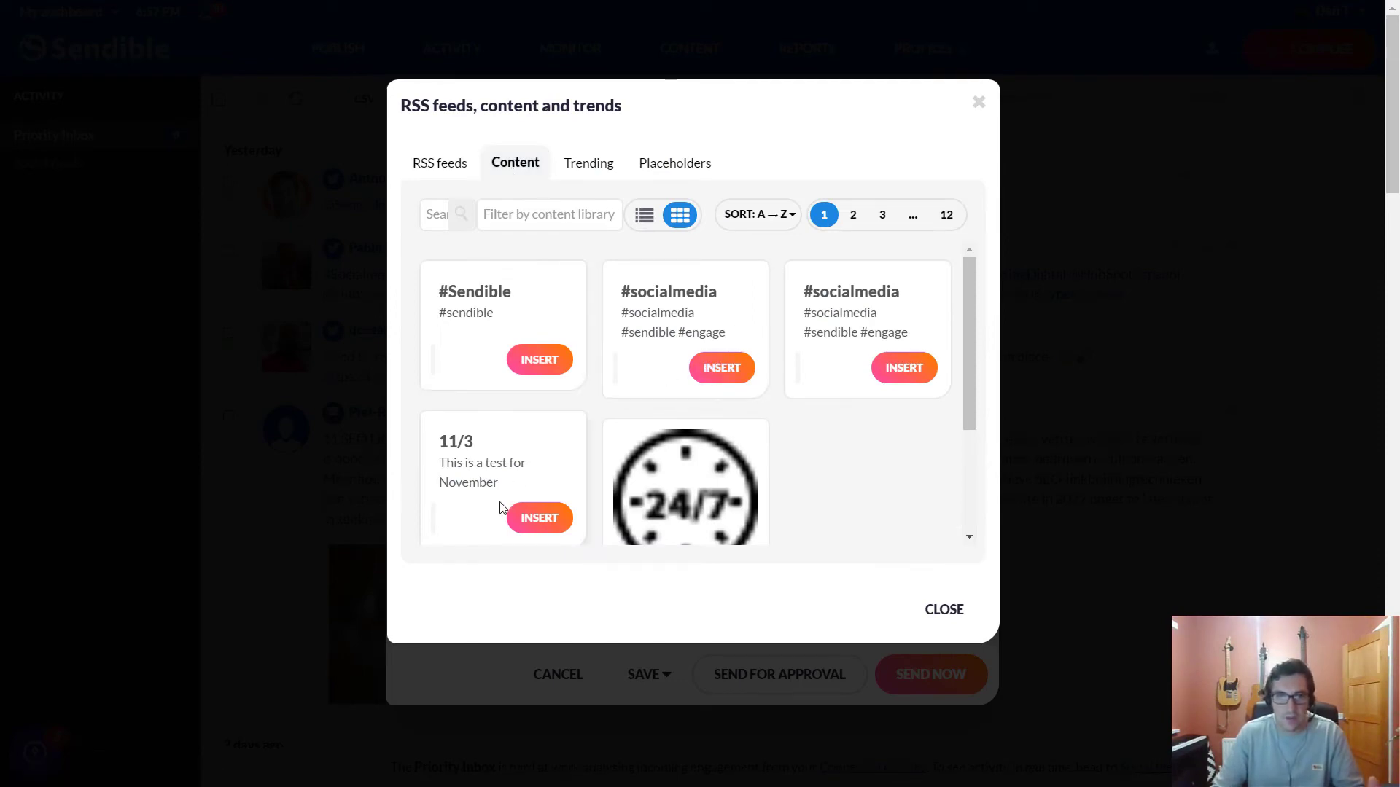
pyautogui.click(530, 519)
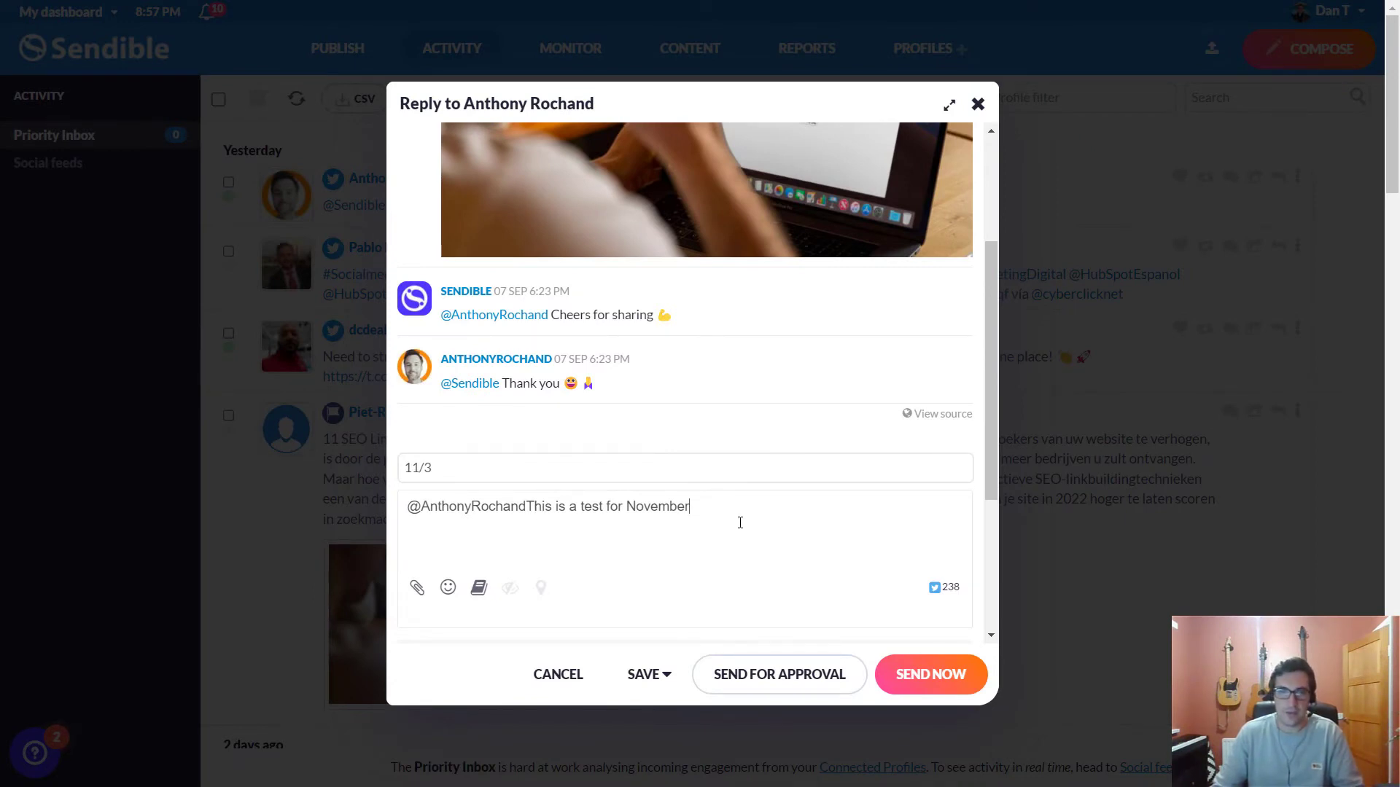
pyautogui.click(560, 672)
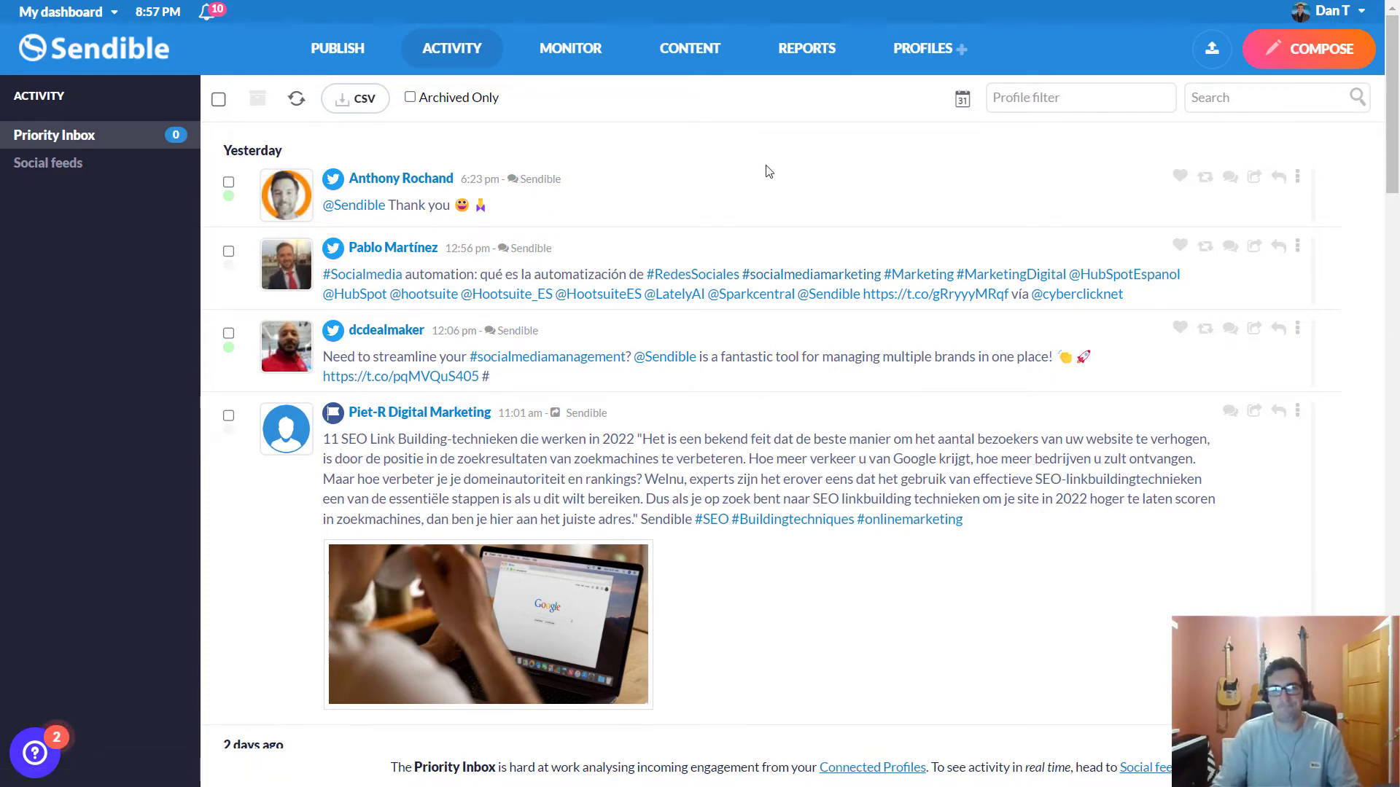
# Open the Engagement Report's Audience Growth chart, leaving the 24 August – 7 September 2022 range.
pyautogui.moveTo(807, 48)
pyautogui.click(800, 57)
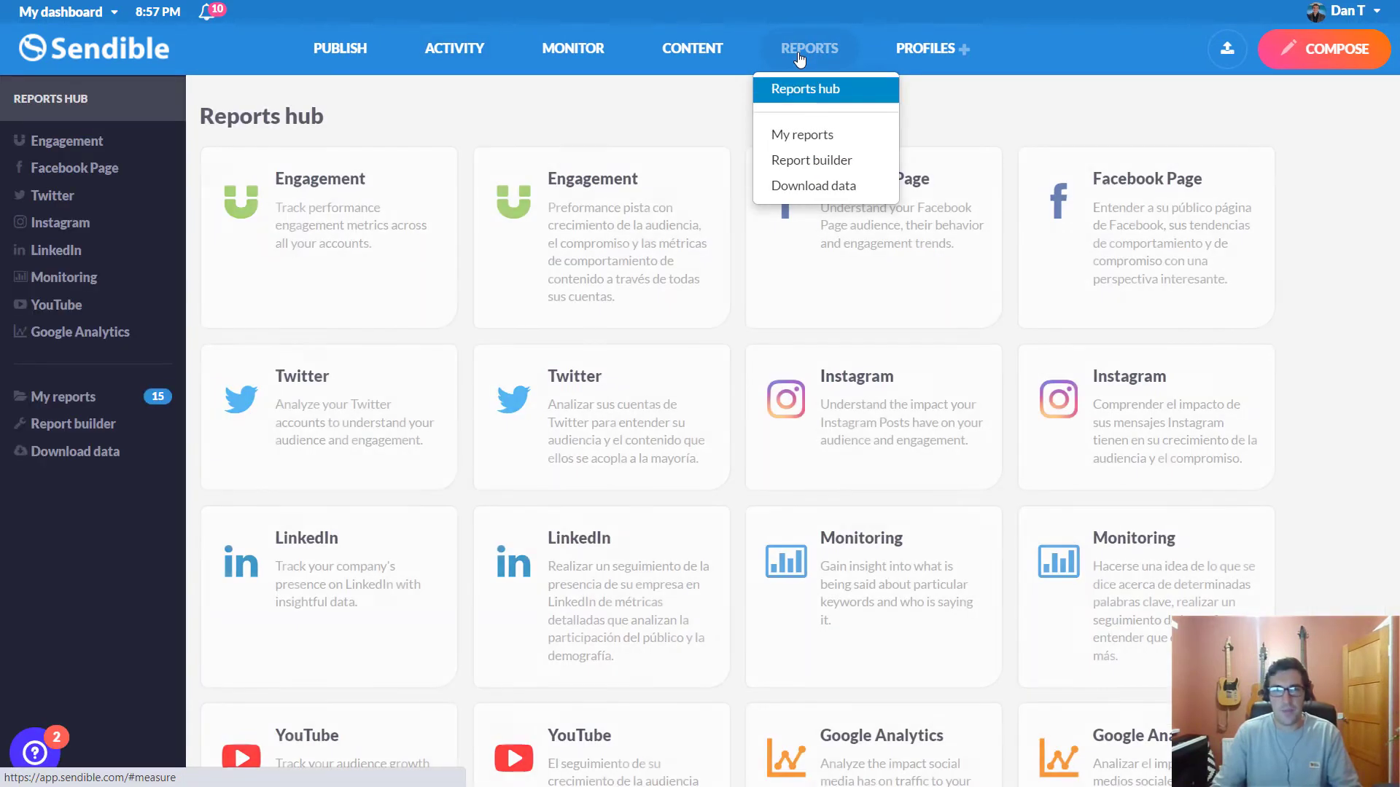
pyautogui.click(101, 142)
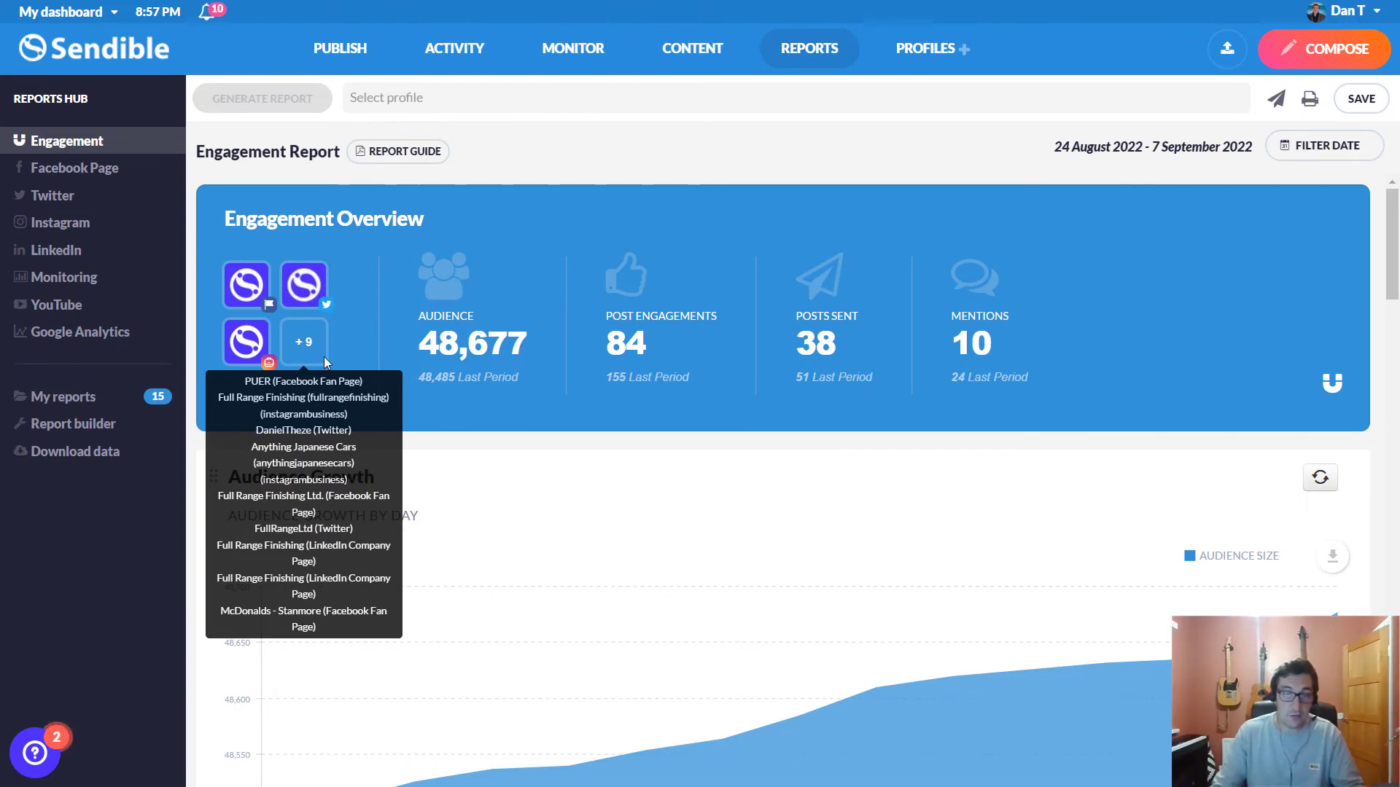
pyautogui.scroll(-3, 566, 392)
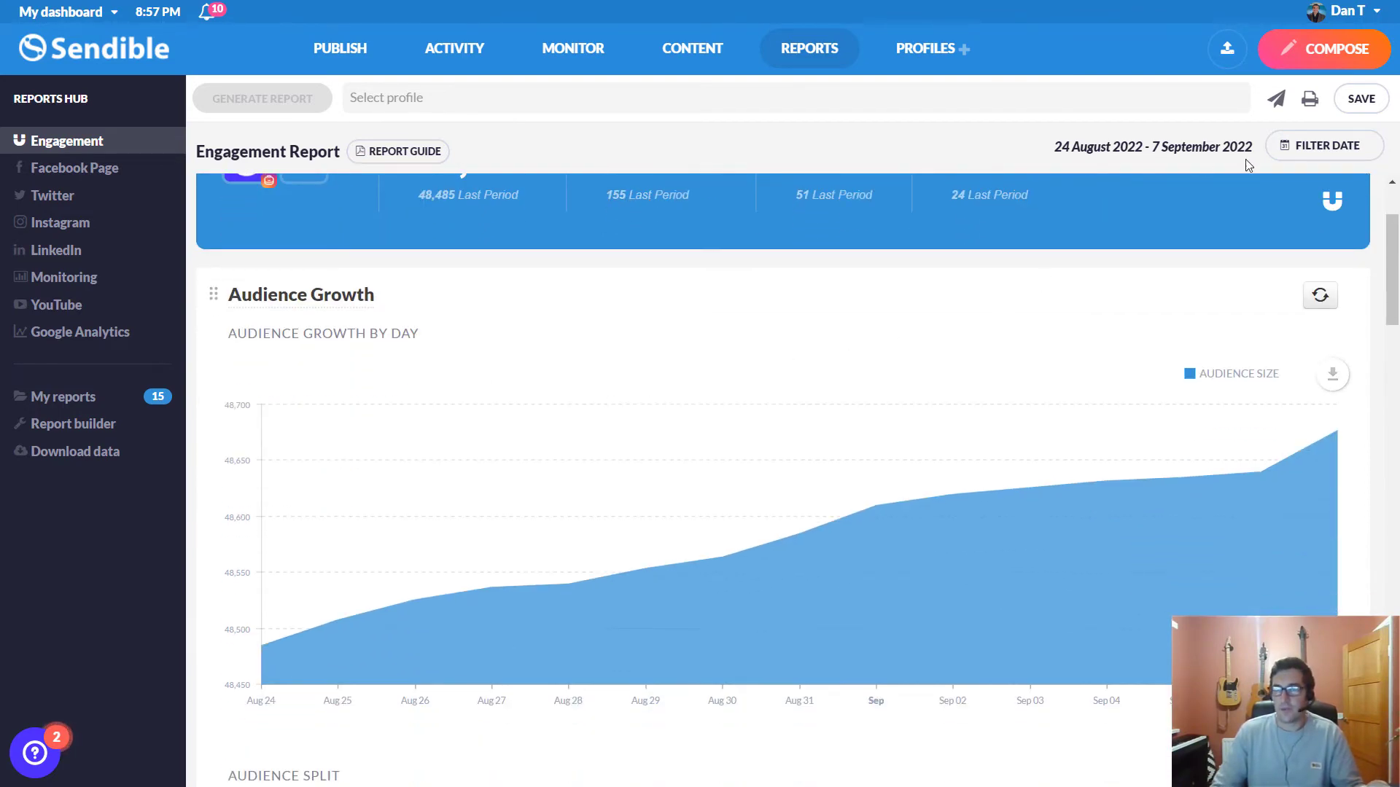
pyautogui.click(1326, 145)
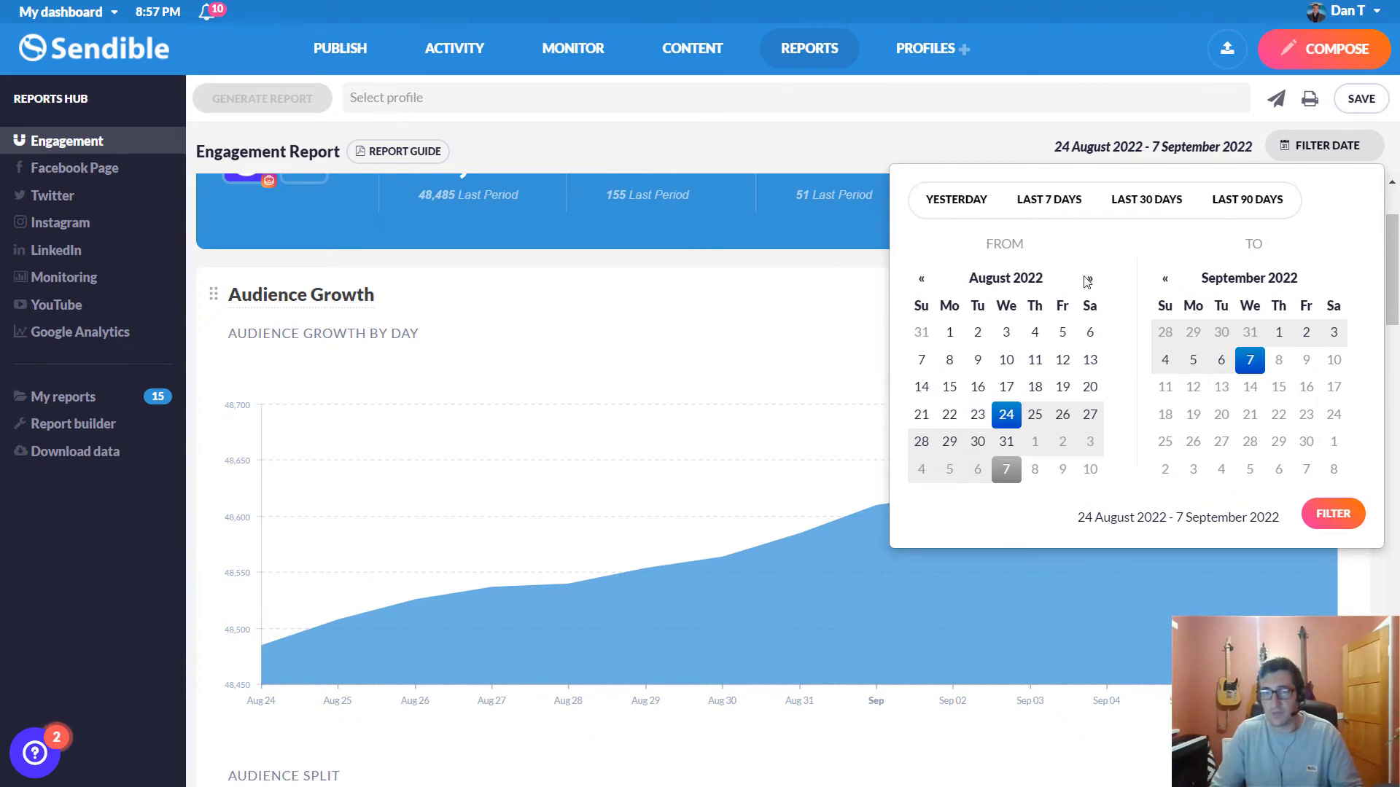
pyautogui.click(761, 165)
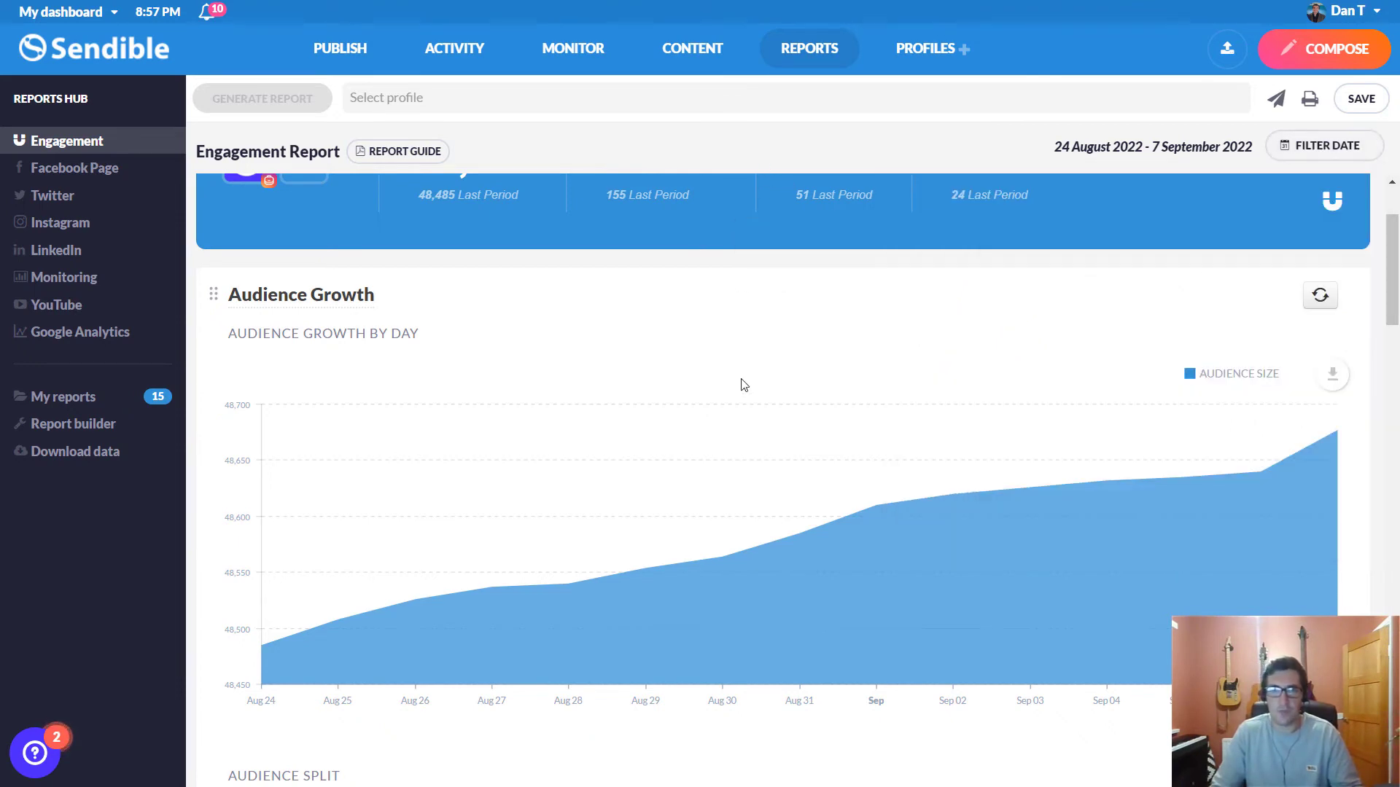
# Scroll down through the rest of the Engagement Report to its content habits section.
pyautogui.scroll(-1, 725, 371)
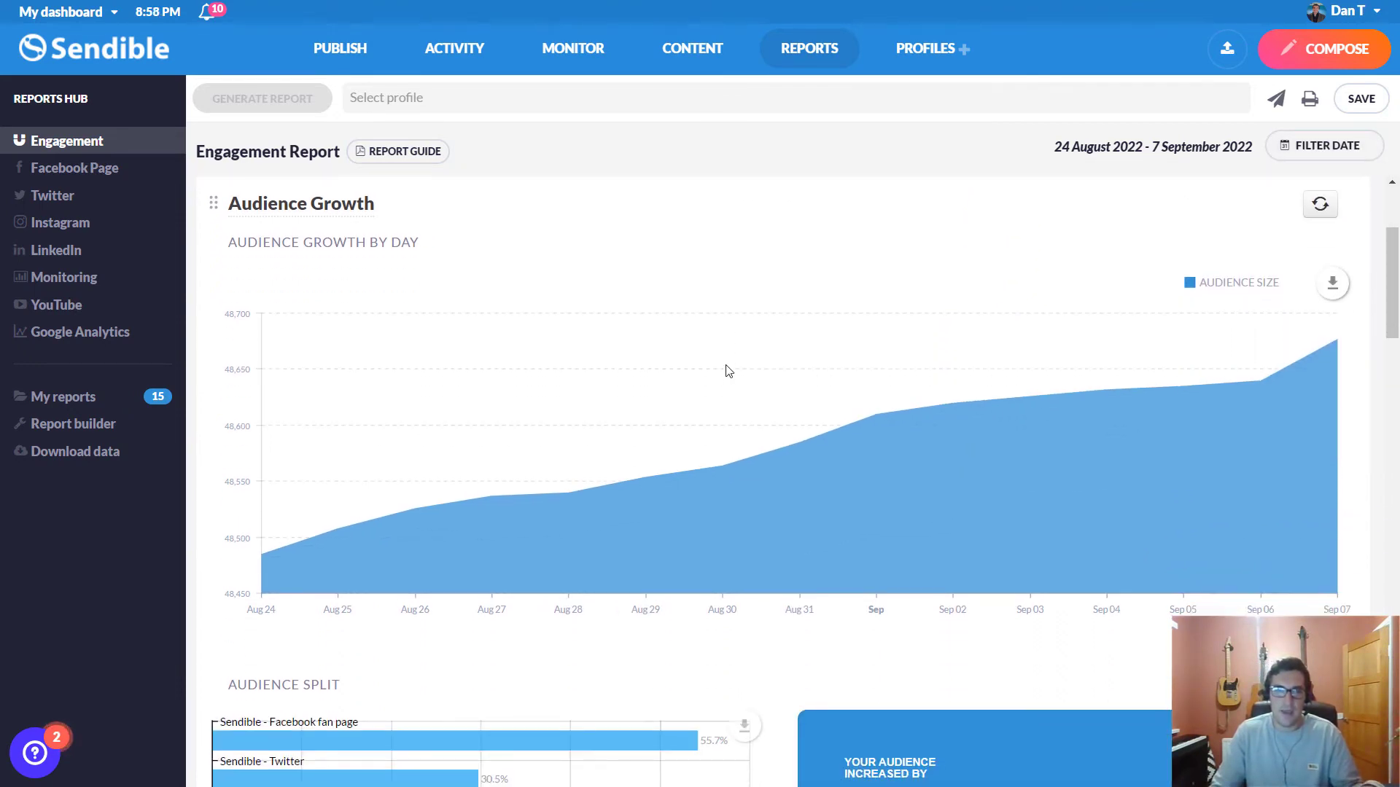
pyautogui.scroll(-1, 725, 369)
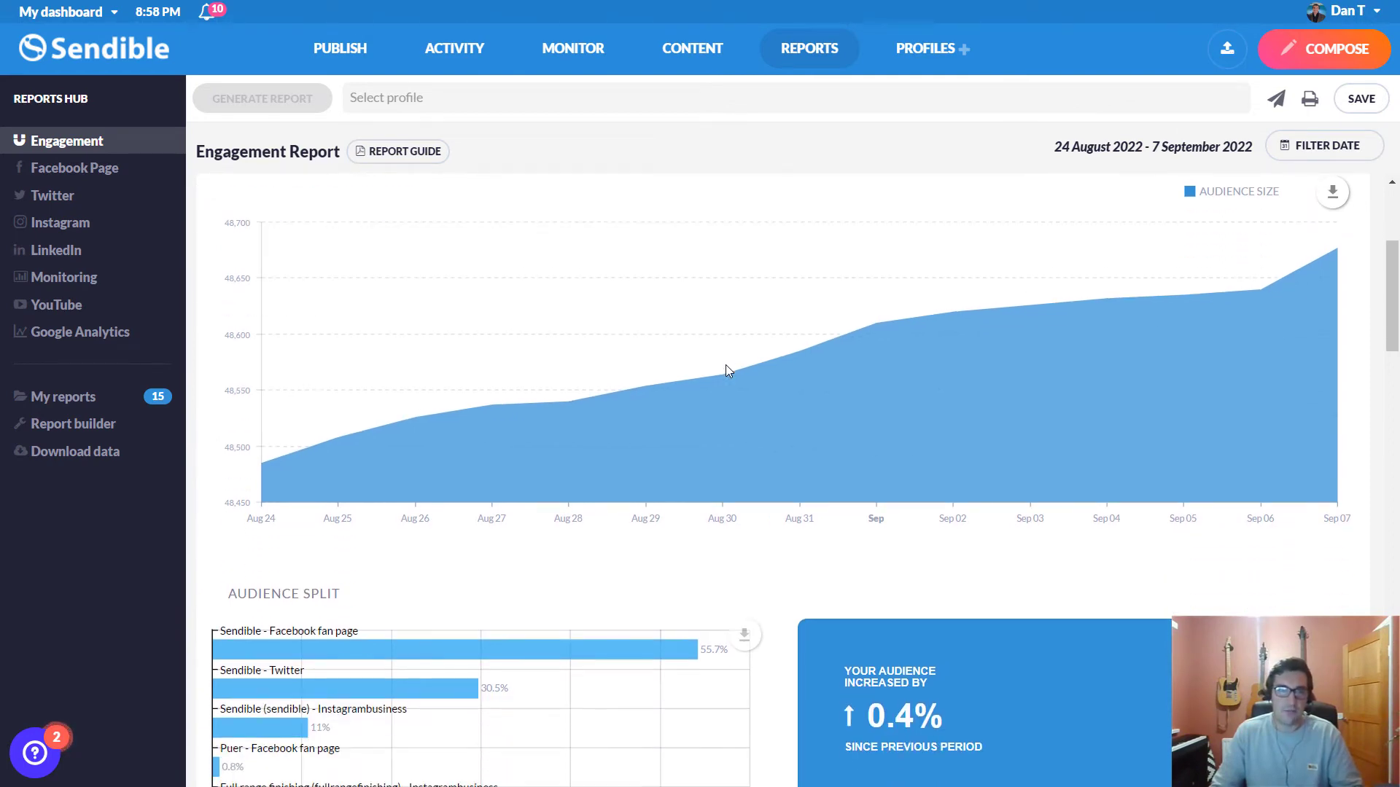
pyautogui.scroll(1, 726, 370)
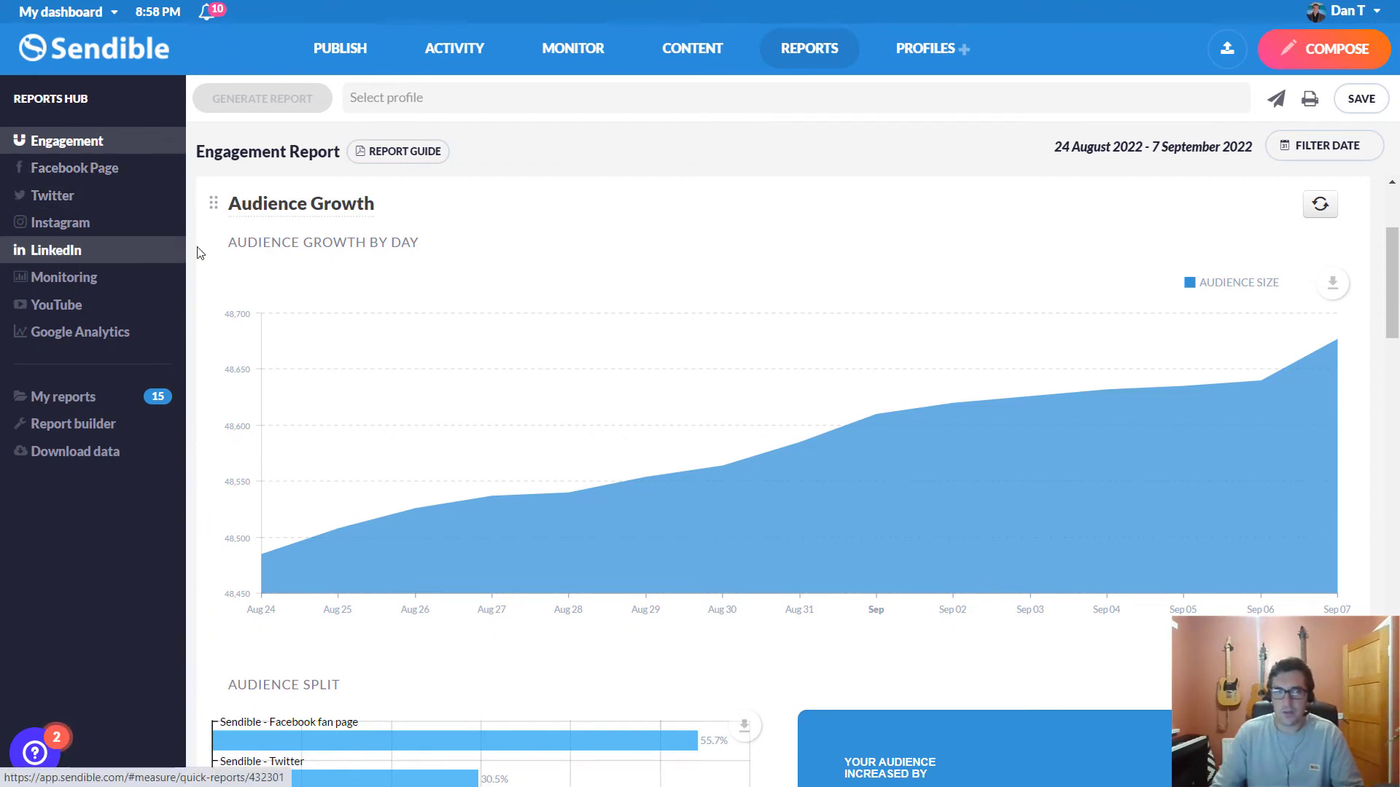
pyautogui.scroll(-3, 778, 440)
pyautogui.scroll(-2, 780, 441)
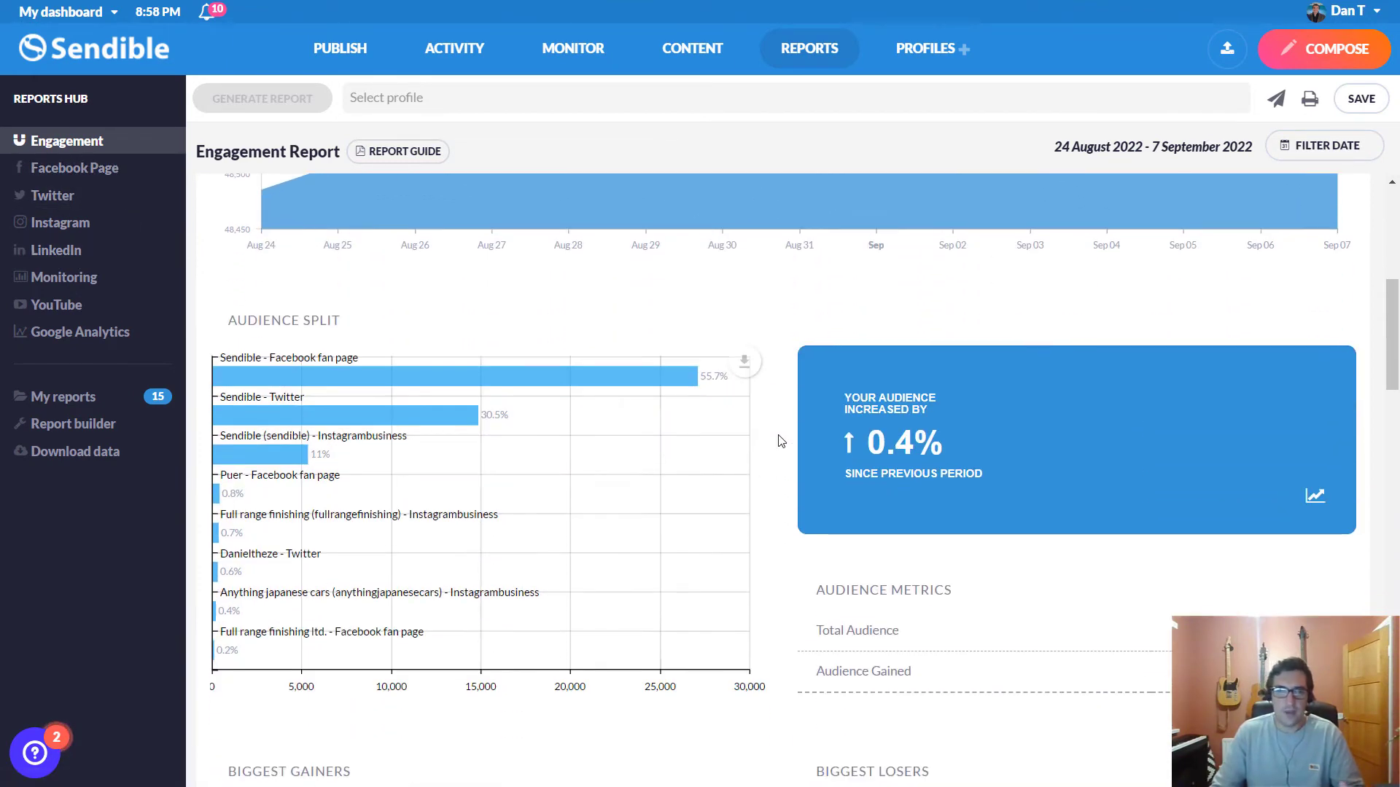
pyautogui.scroll(-1, 778, 439)
pyautogui.scroll(-2, 777, 441)
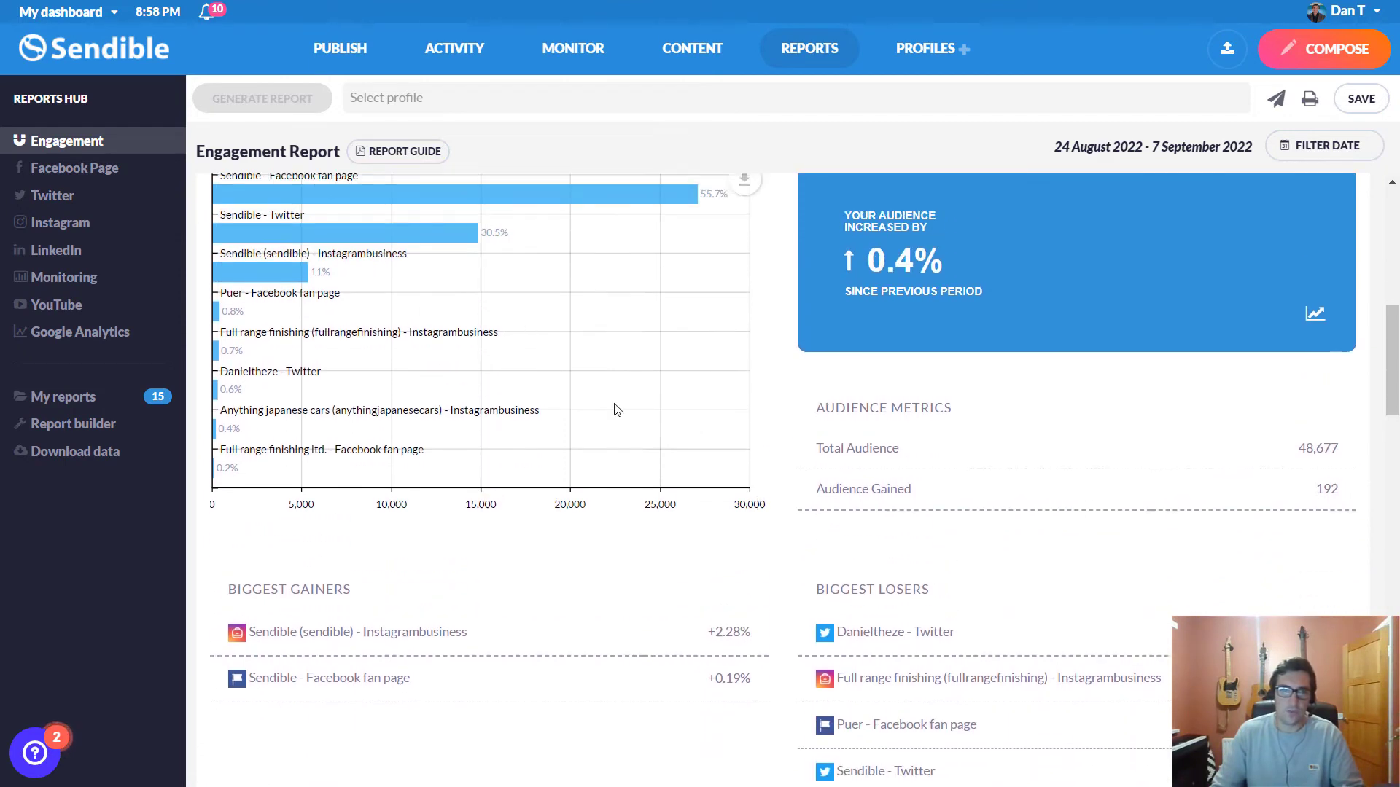
pyautogui.scroll(1, 554, 277)
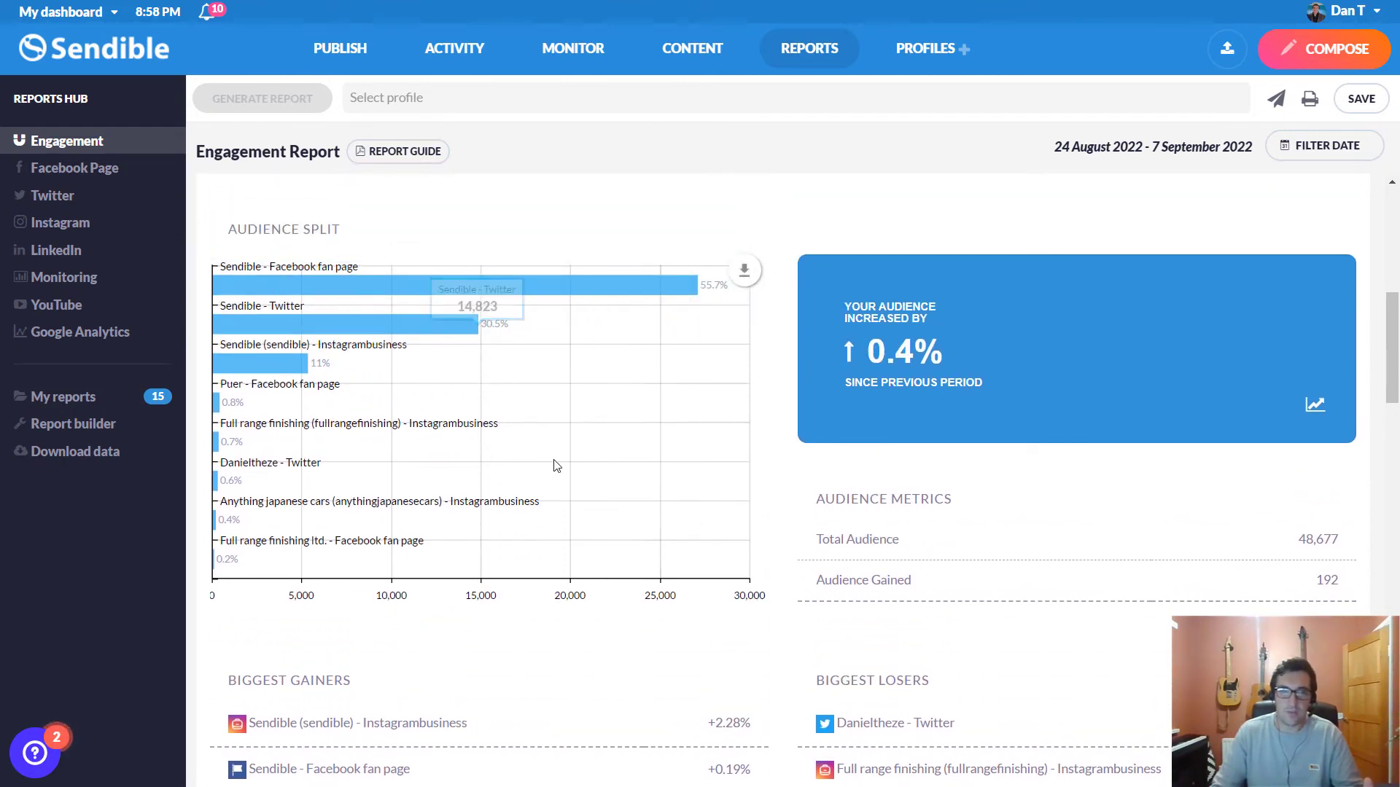
pyautogui.scroll(-3, 597, 444)
pyautogui.scroll(-5, 678, 427)
pyautogui.scroll(-2, 714, 438)
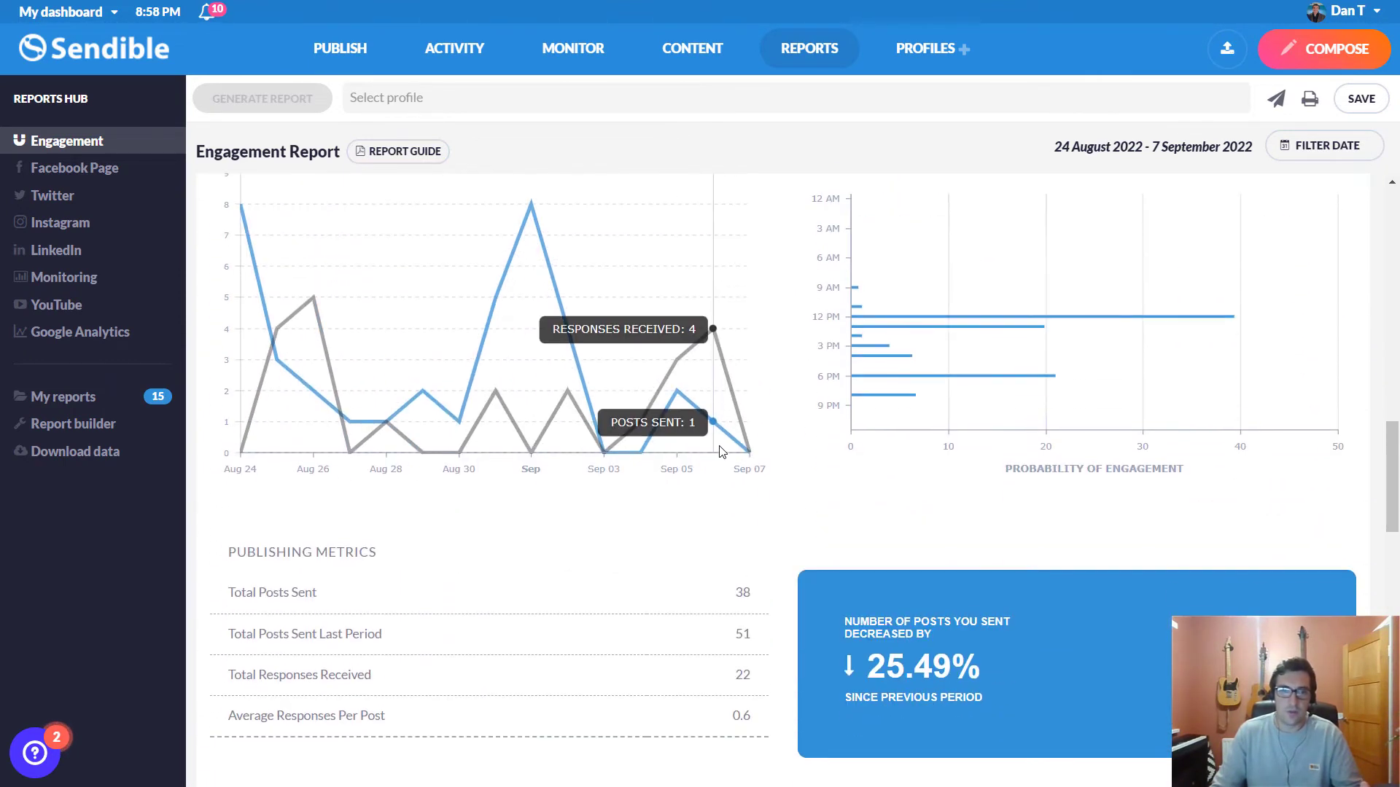
pyautogui.scroll(-4, 720, 452)
pyautogui.scroll(-5, 719, 456)
pyautogui.scroll(-4, 719, 456)
pyautogui.scroll(-4, 718, 456)
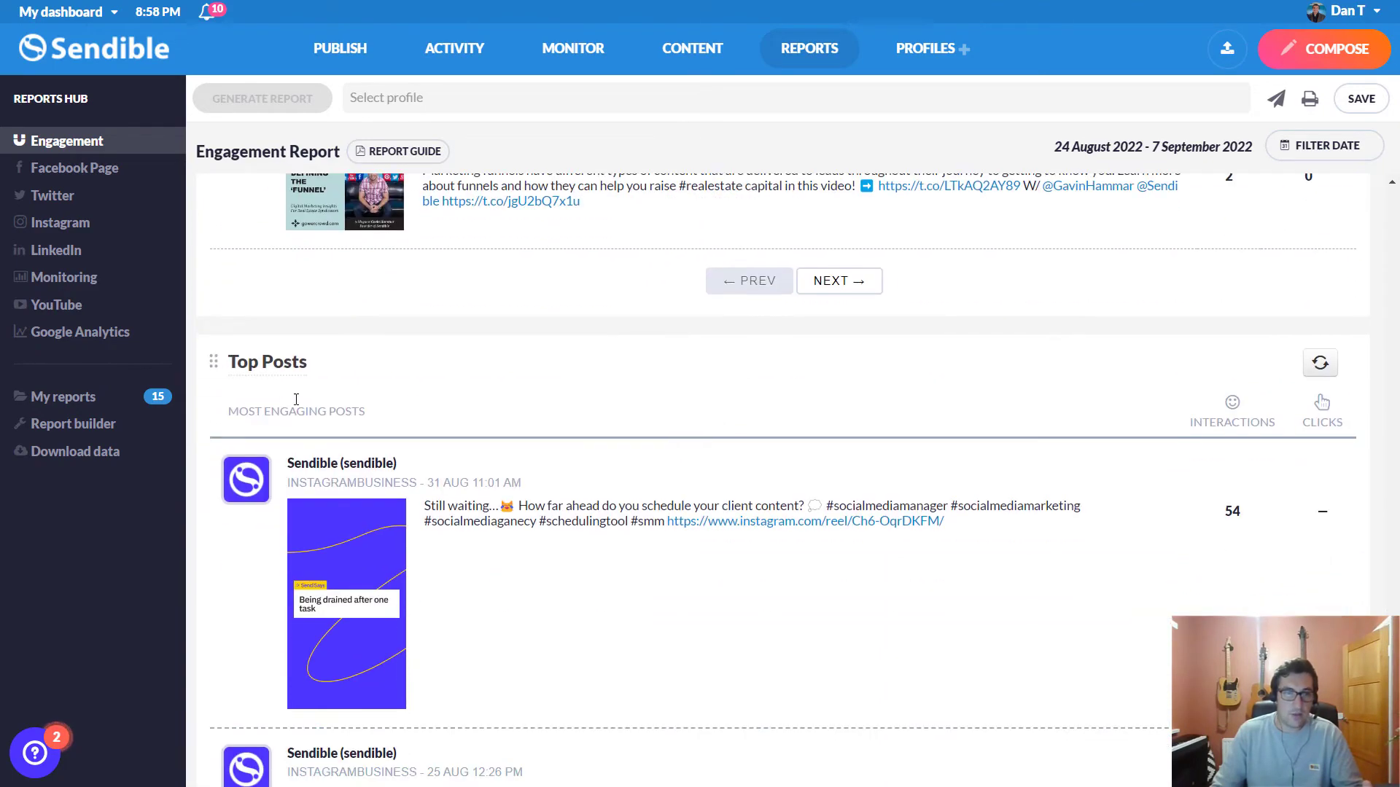
# Switch to the Facebook Page report showing 300,961 impressions and 247,850 reach.
pyautogui.scroll(5, 1074, 535)
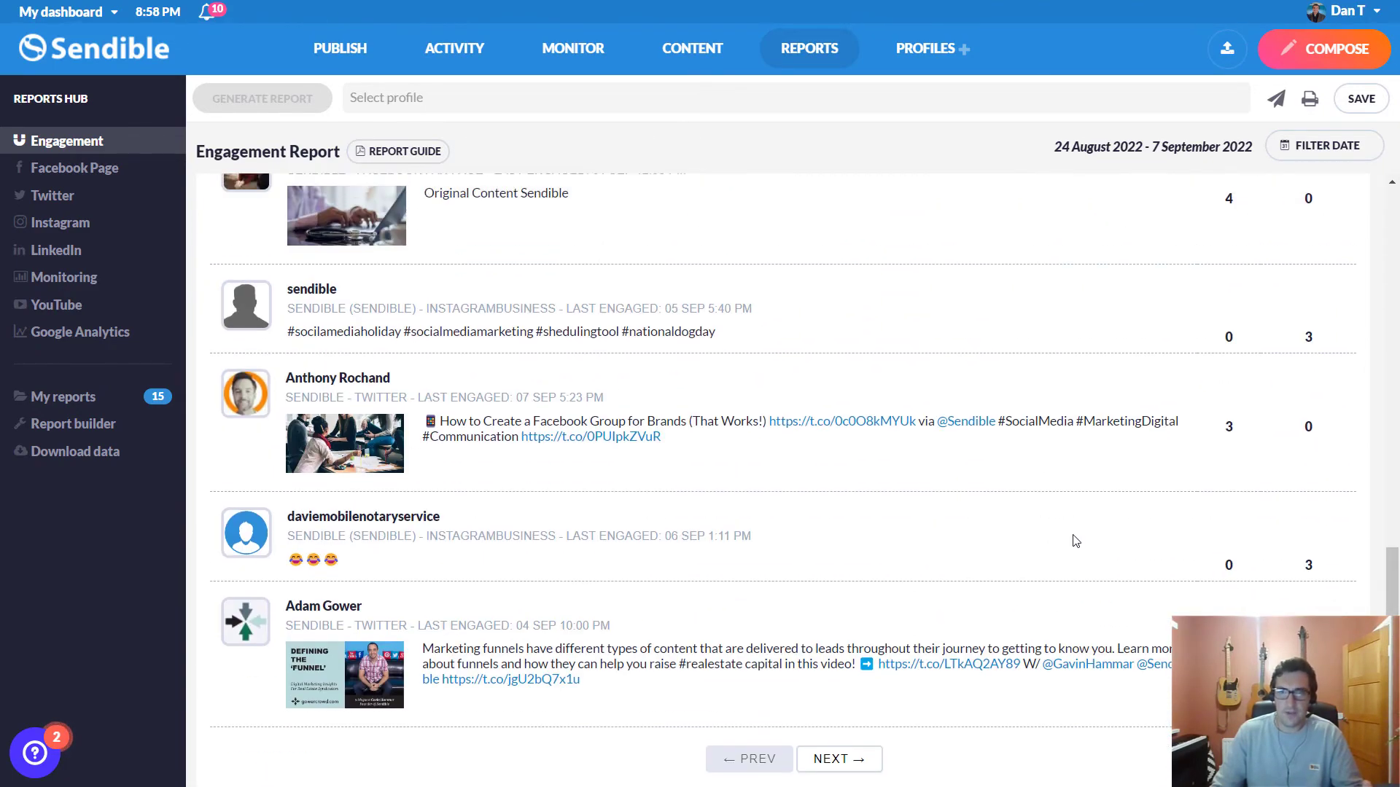
pyautogui.scroll(8, 1073, 535)
pyautogui.scroll(2, 1073, 535)
pyautogui.scroll(1, 1006, 423)
pyautogui.scroll(1, 890, 336)
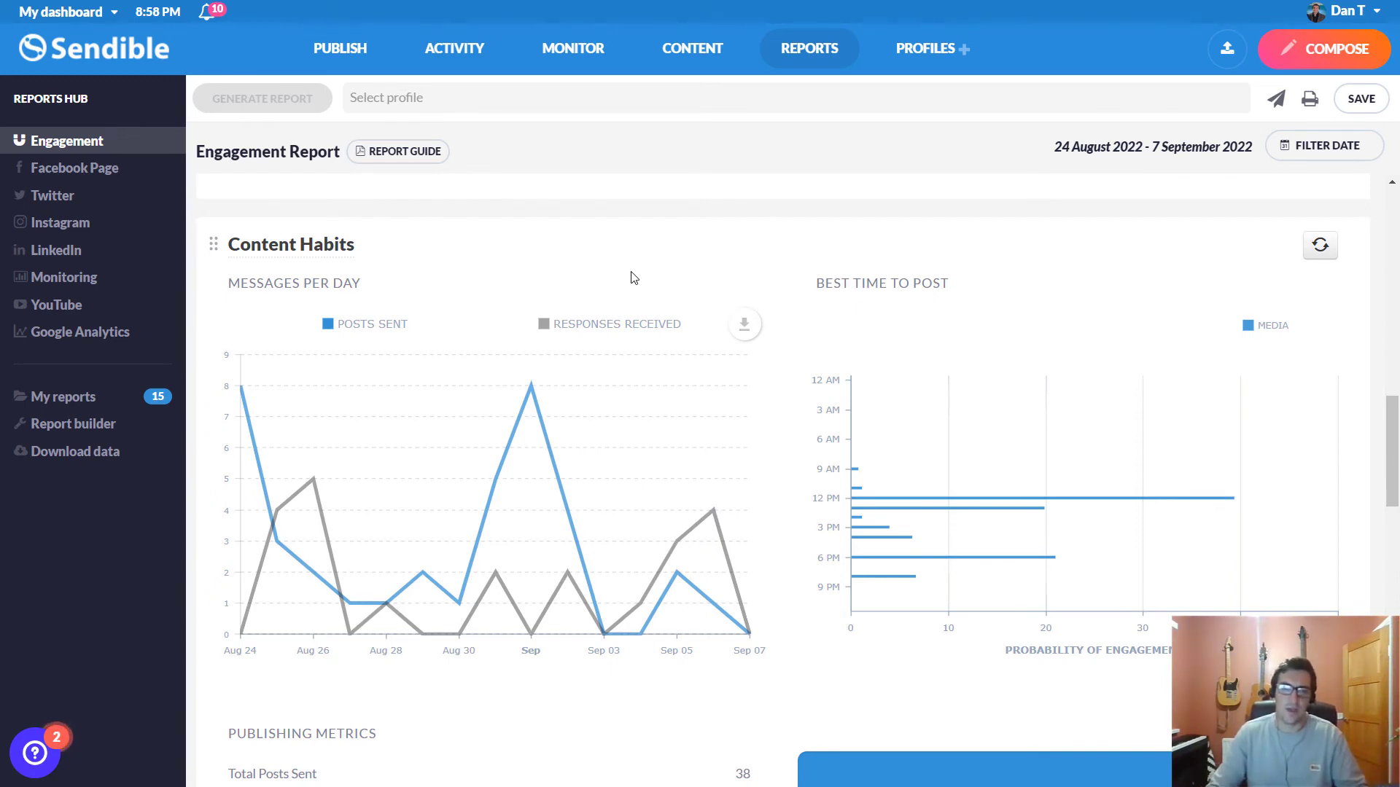
pyautogui.click(112, 179)
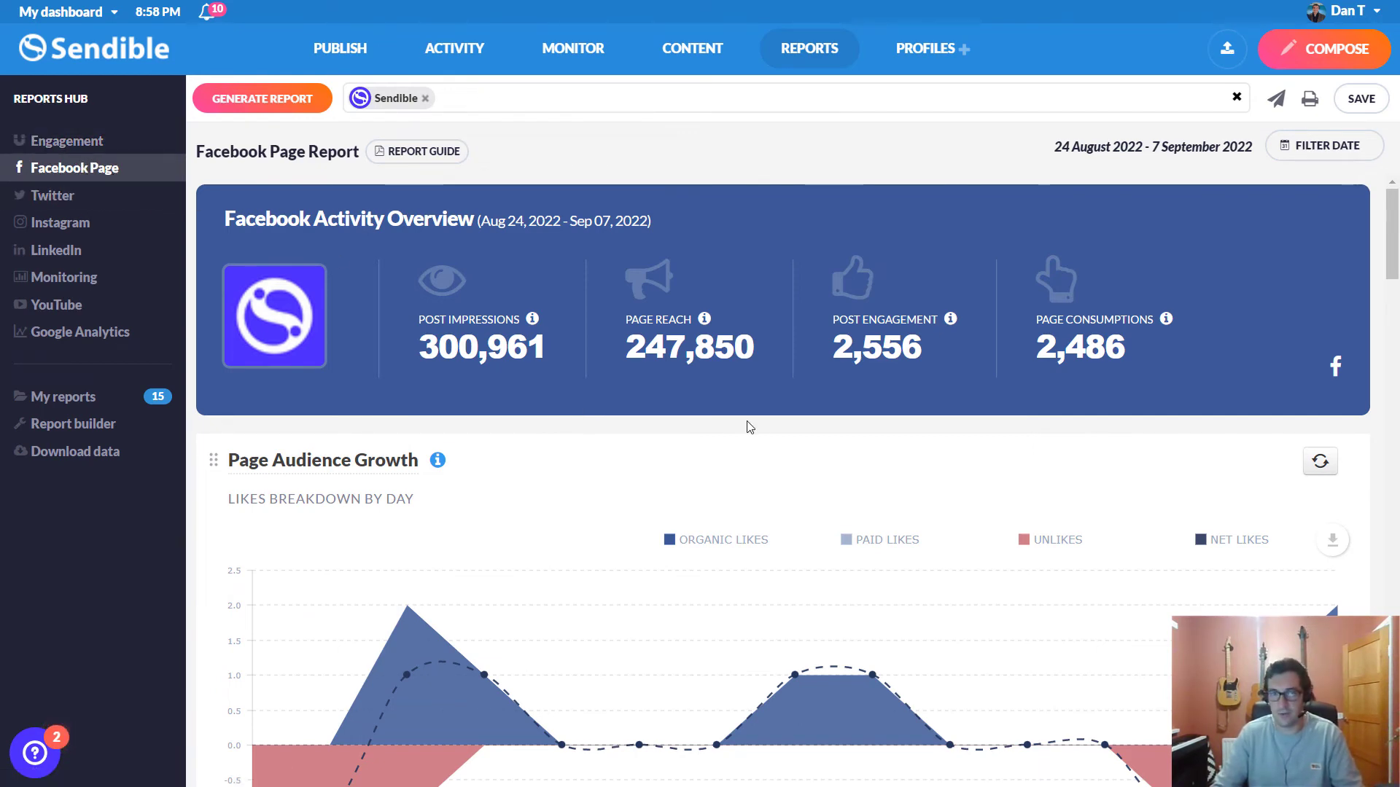
# Scroll the Facebook Page report from audience growth down to Top Performing Posts.
pyautogui.scroll(-1, 750, 427)
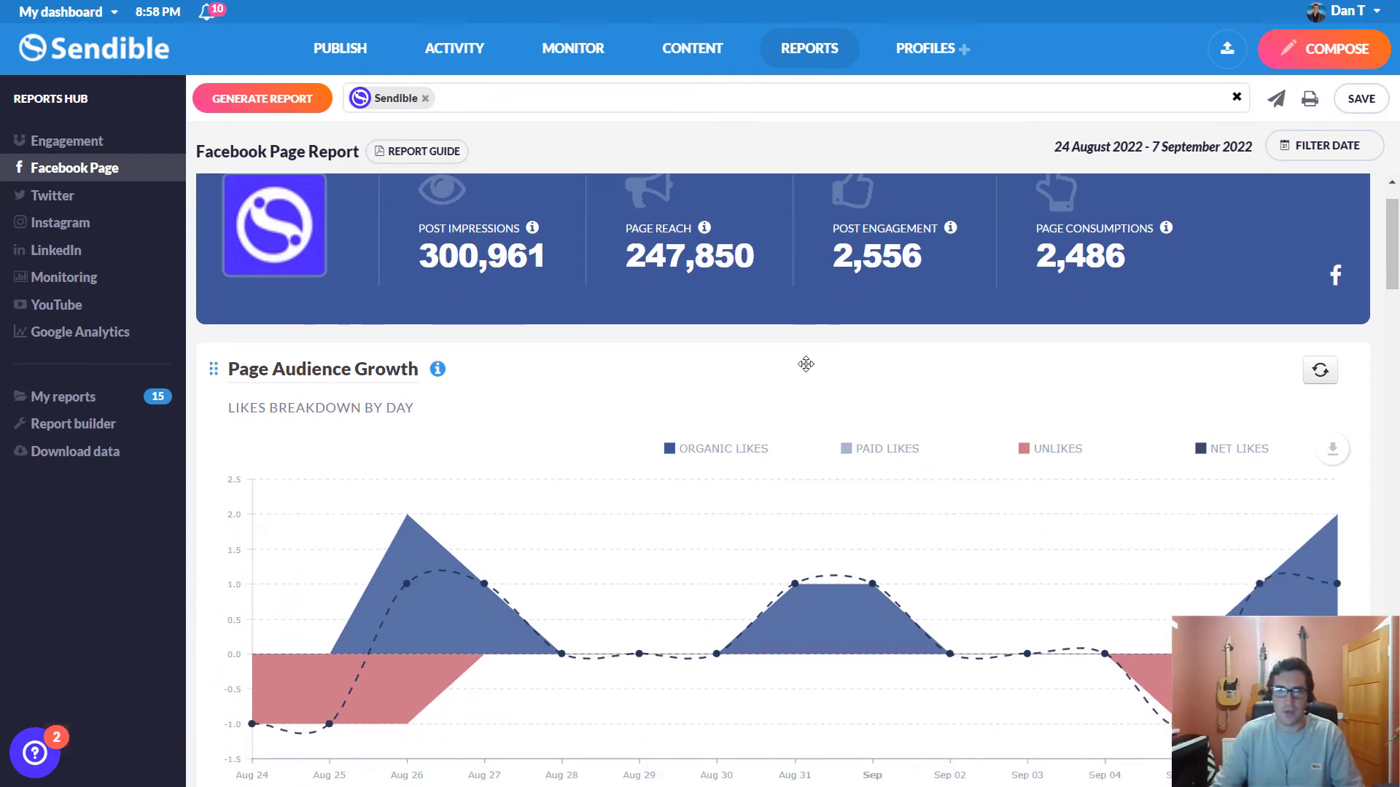
pyautogui.scroll(-1, 806, 364)
pyautogui.scroll(-1, 766, 654)
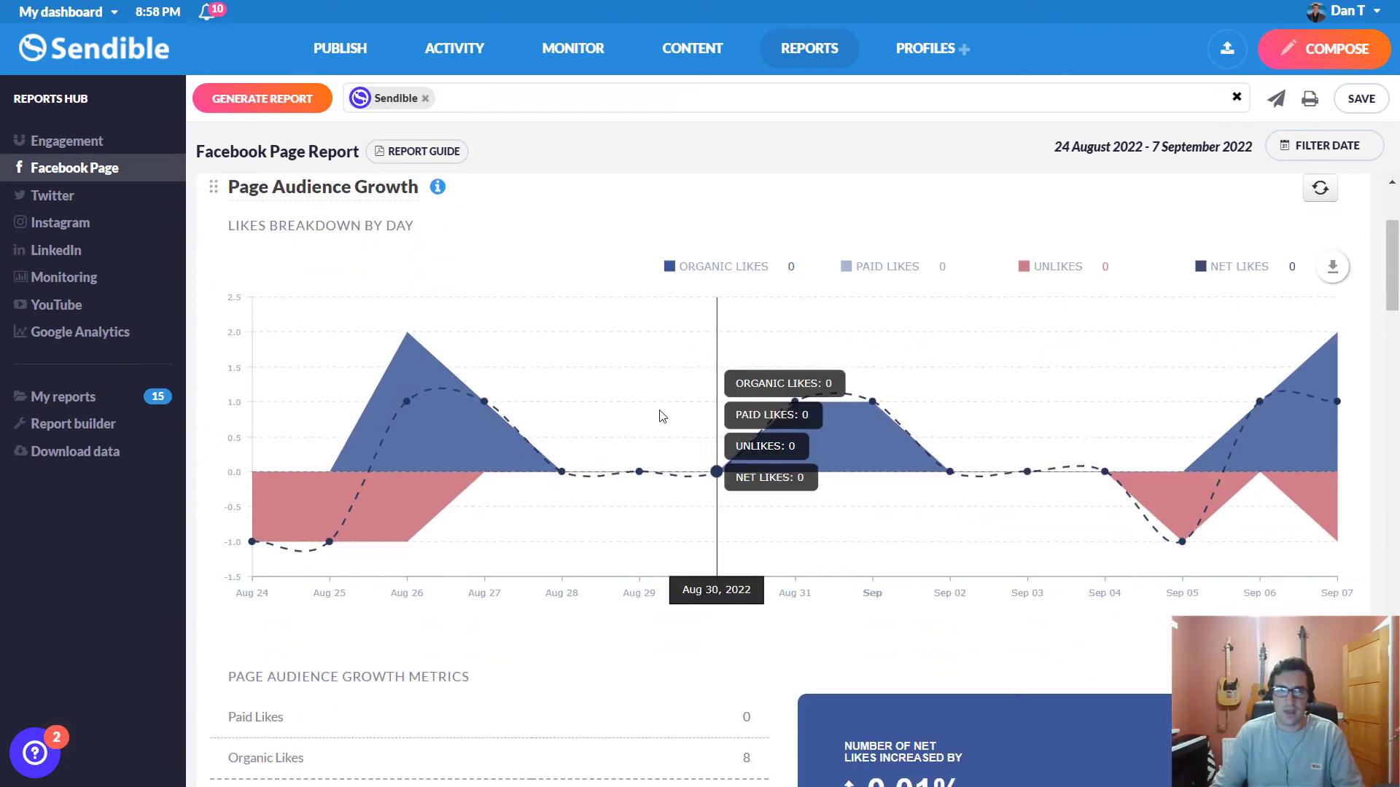
pyautogui.scroll(-2, 892, 390)
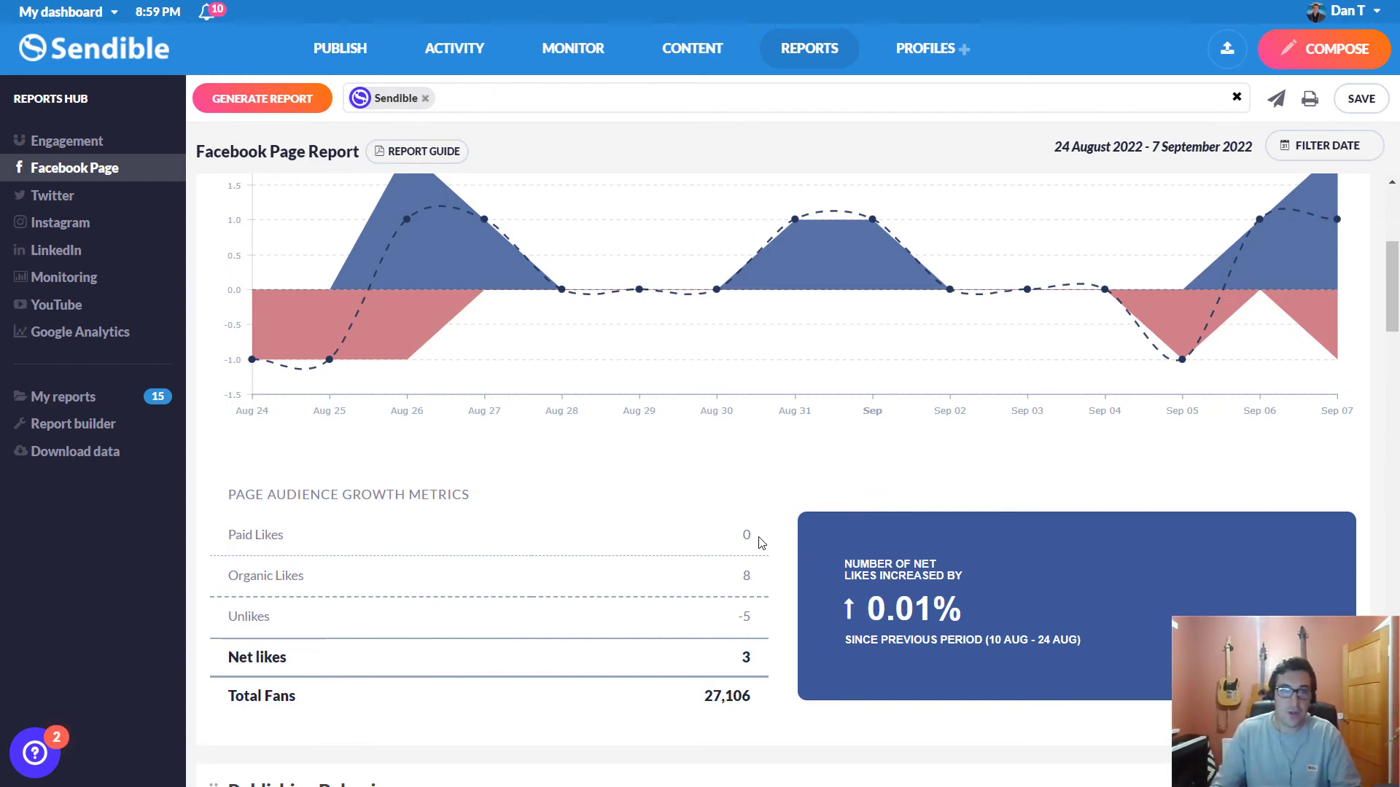
pyautogui.scroll(-2, 761, 542)
pyautogui.scroll(-2, 778, 522)
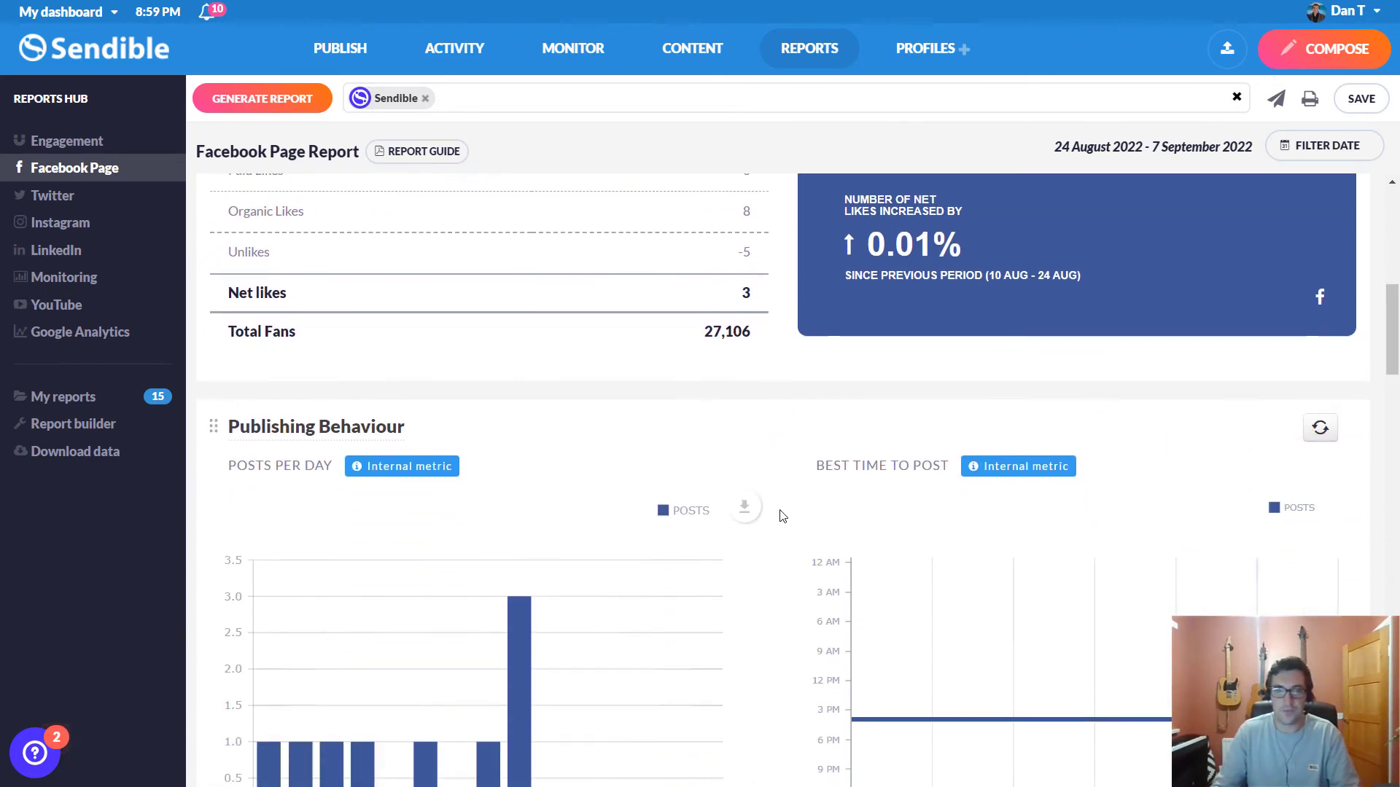
pyautogui.scroll(-5, 743, 509)
pyautogui.scroll(-5, 781, 515)
pyautogui.scroll(-3, 783, 516)
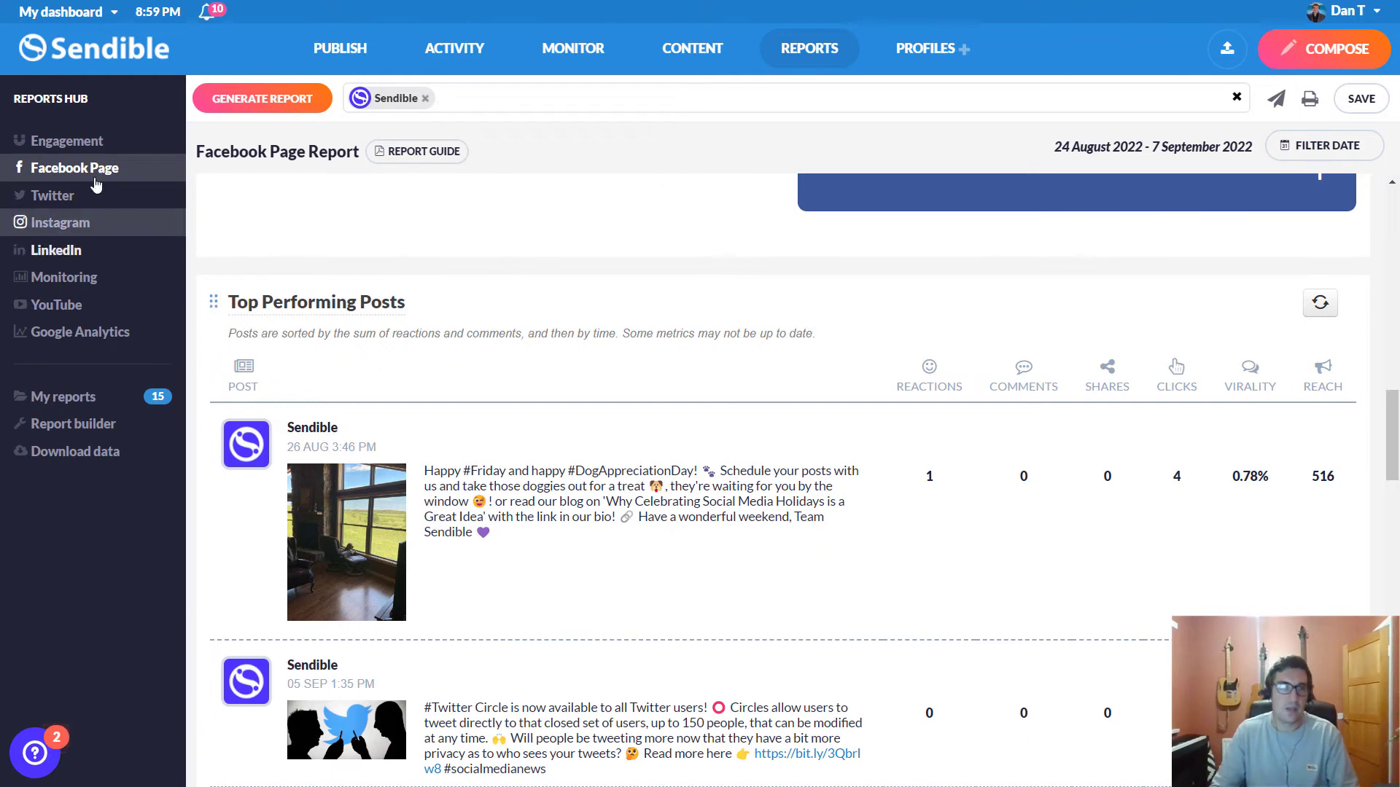
# Open the Google Analytics report and begin reading its reporting guide.
pyautogui.click(51, 332)
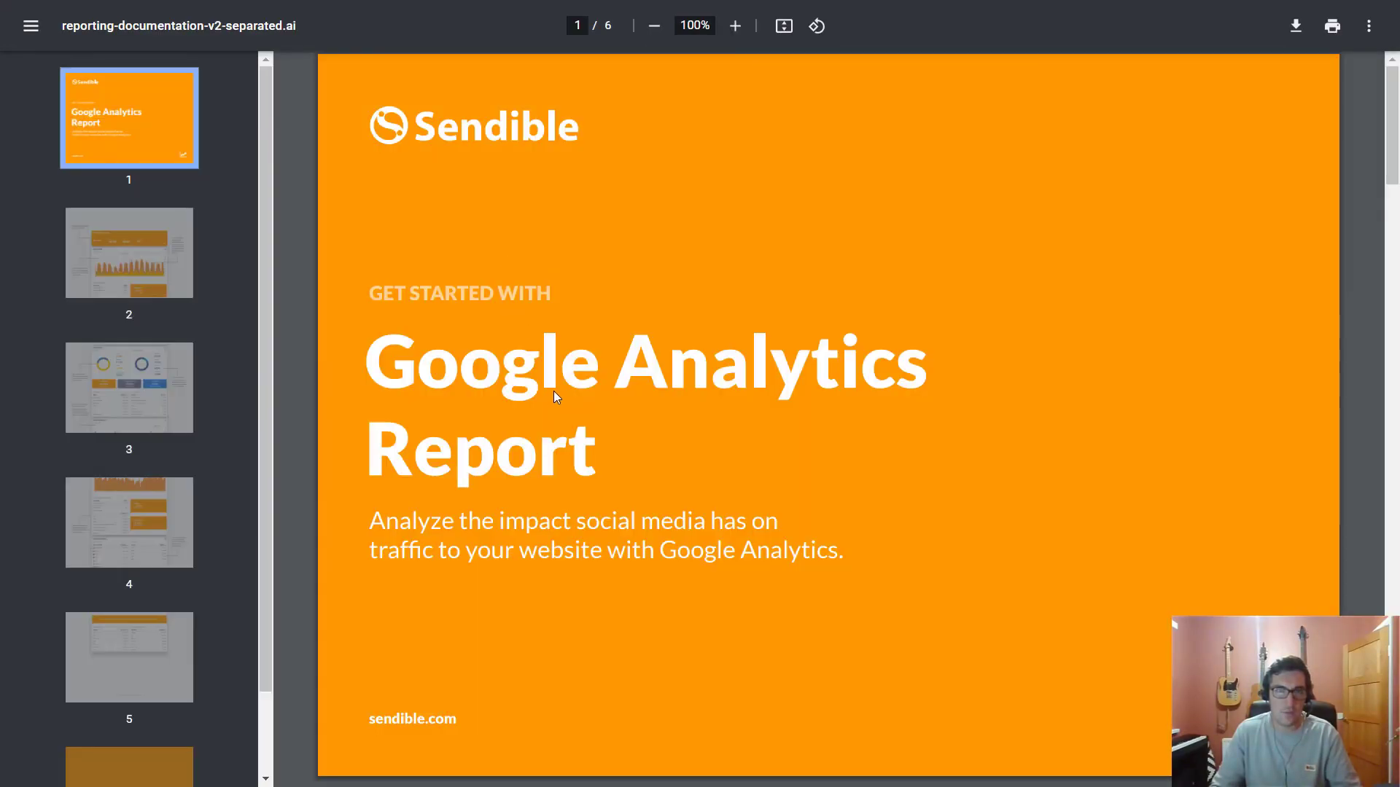
pyautogui.scroll(-2, 553, 391)
pyautogui.scroll(-3, 571, 390)
pyautogui.scroll(-4, 574, 394)
pyautogui.scroll(-1, 580, 387)
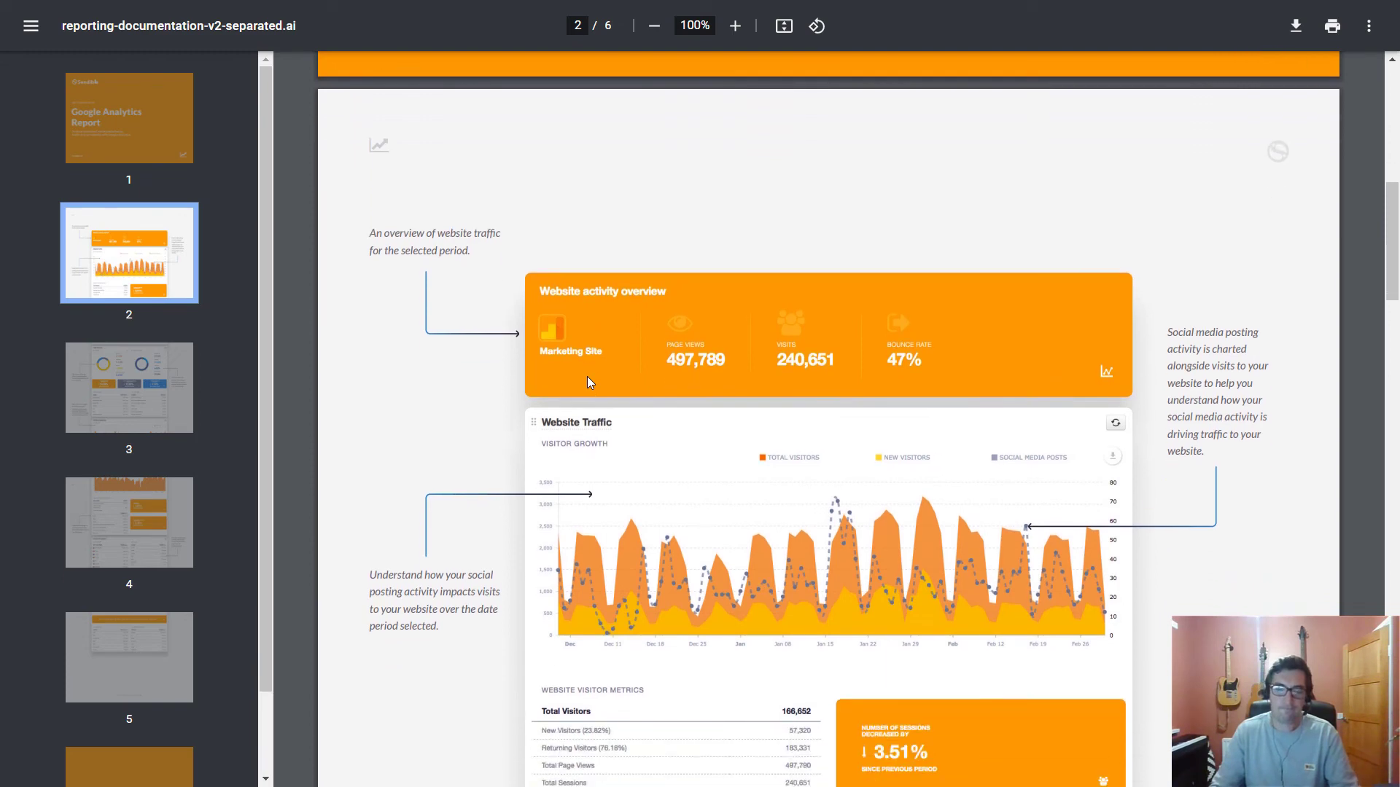
pyautogui.scroll(-1, 576, 390)
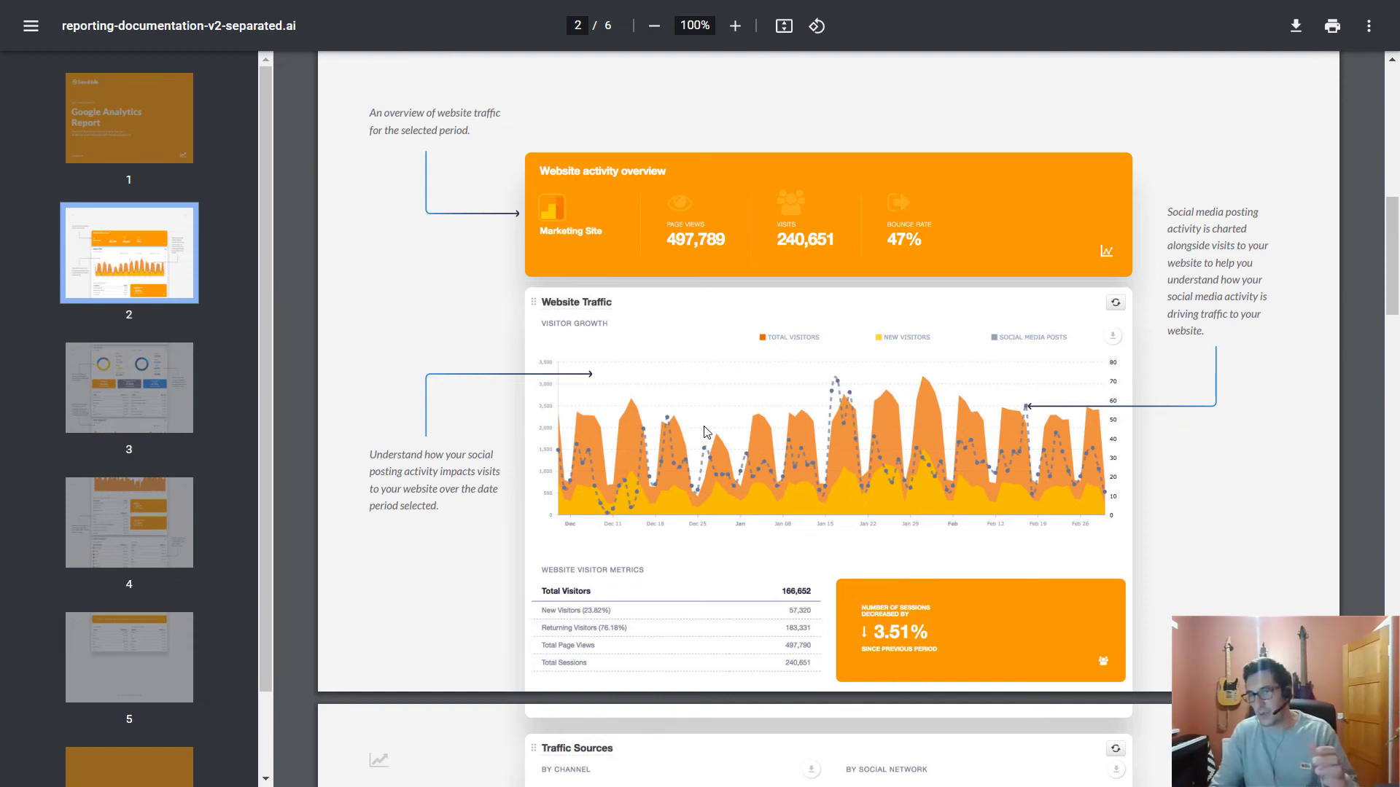
# Read the guide through its Traffic Sources page, then return to Sendible.
pyautogui.scroll(-1, 695, 410)
pyautogui.scroll(-2, 695, 410)
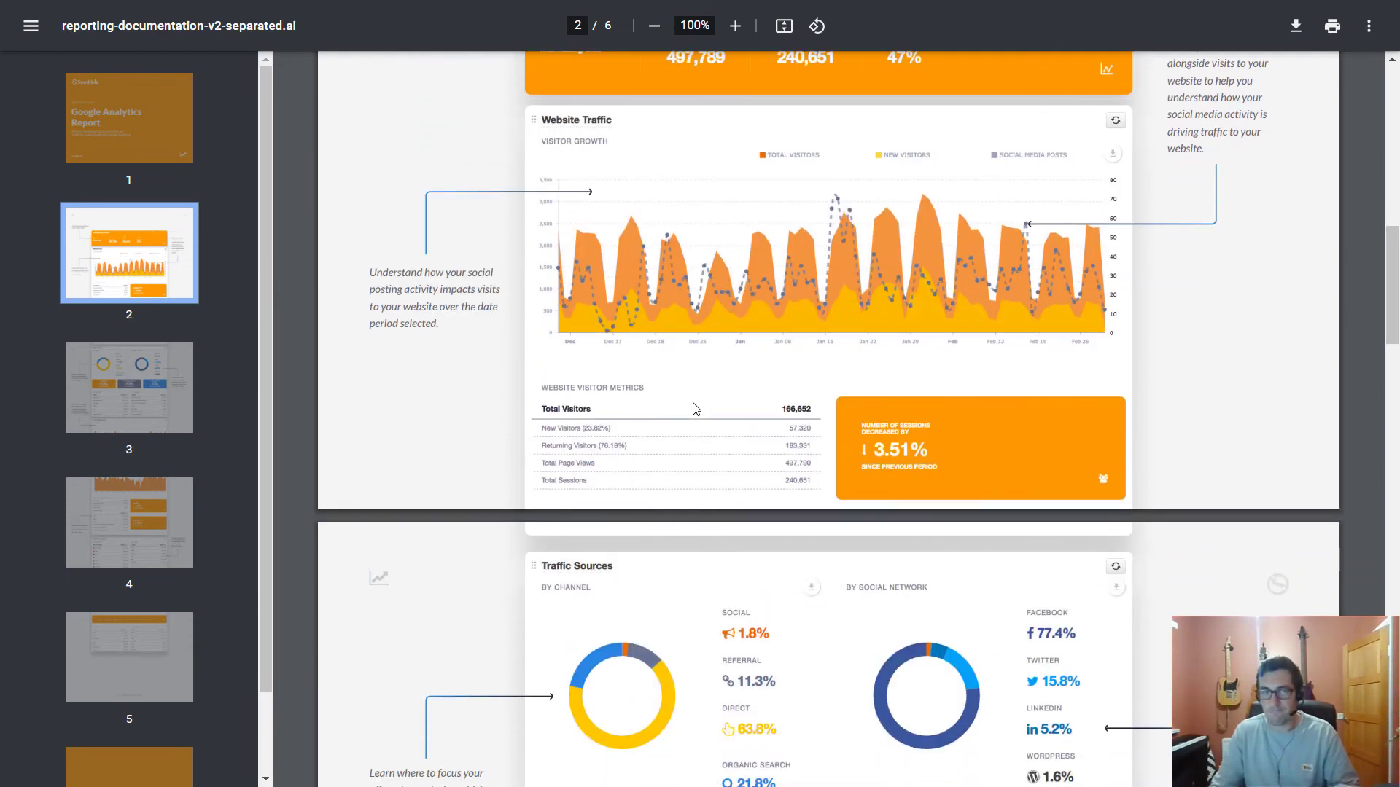
pyautogui.scroll(-1, 695, 410)
pyautogui.scroll(-1, 695, 410)
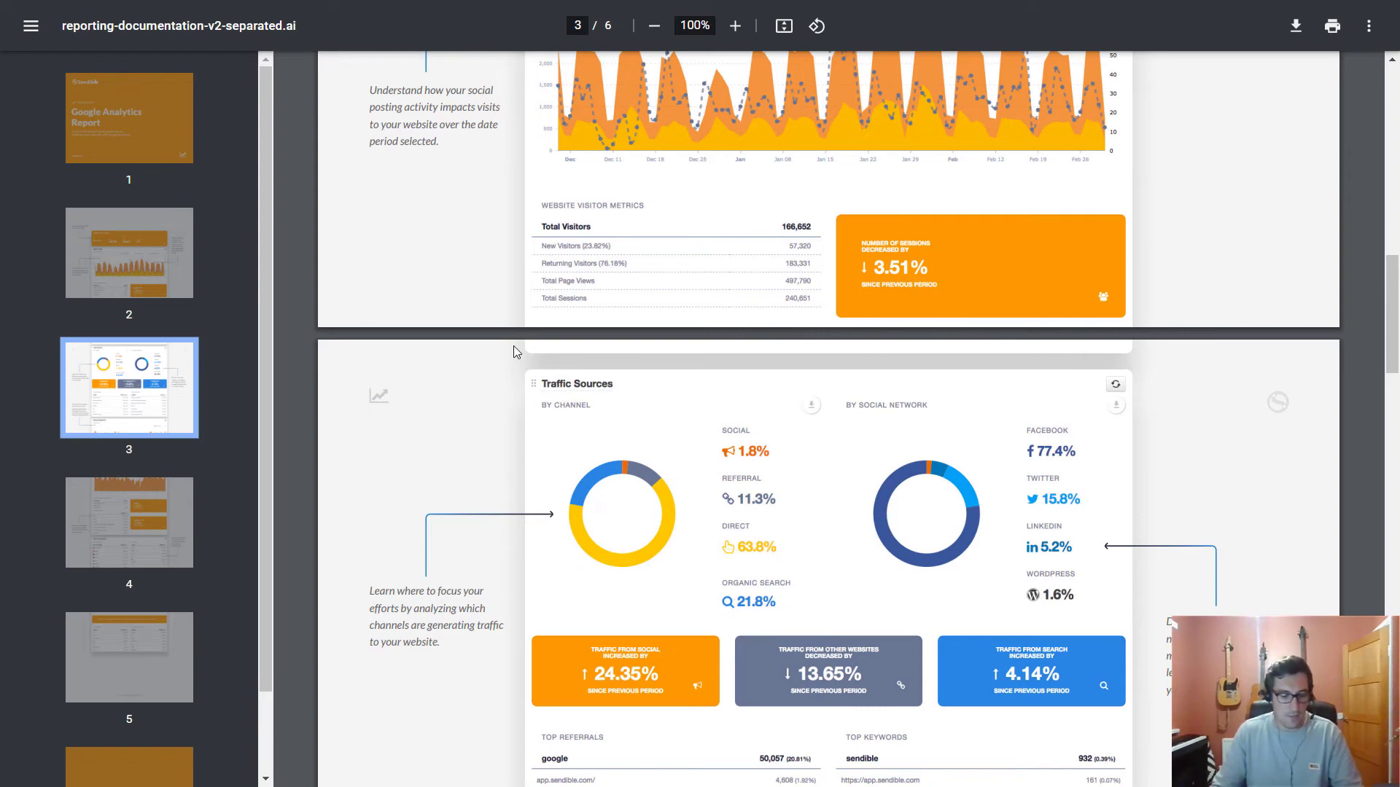
pyautogui.hotkey('alt', 'Tab')
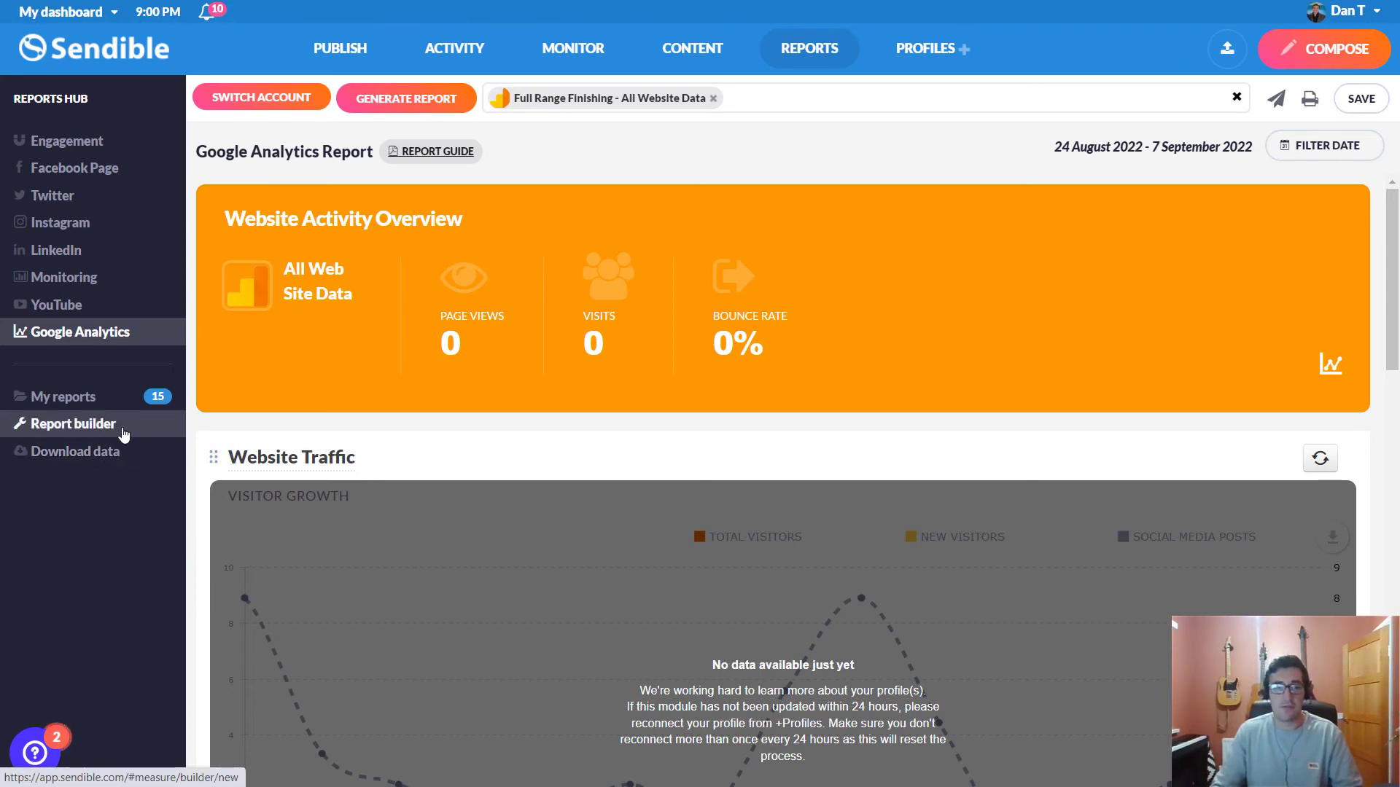
# Open the saved Full Range report from My reports for editing.
pyautogui.click(103, 401)
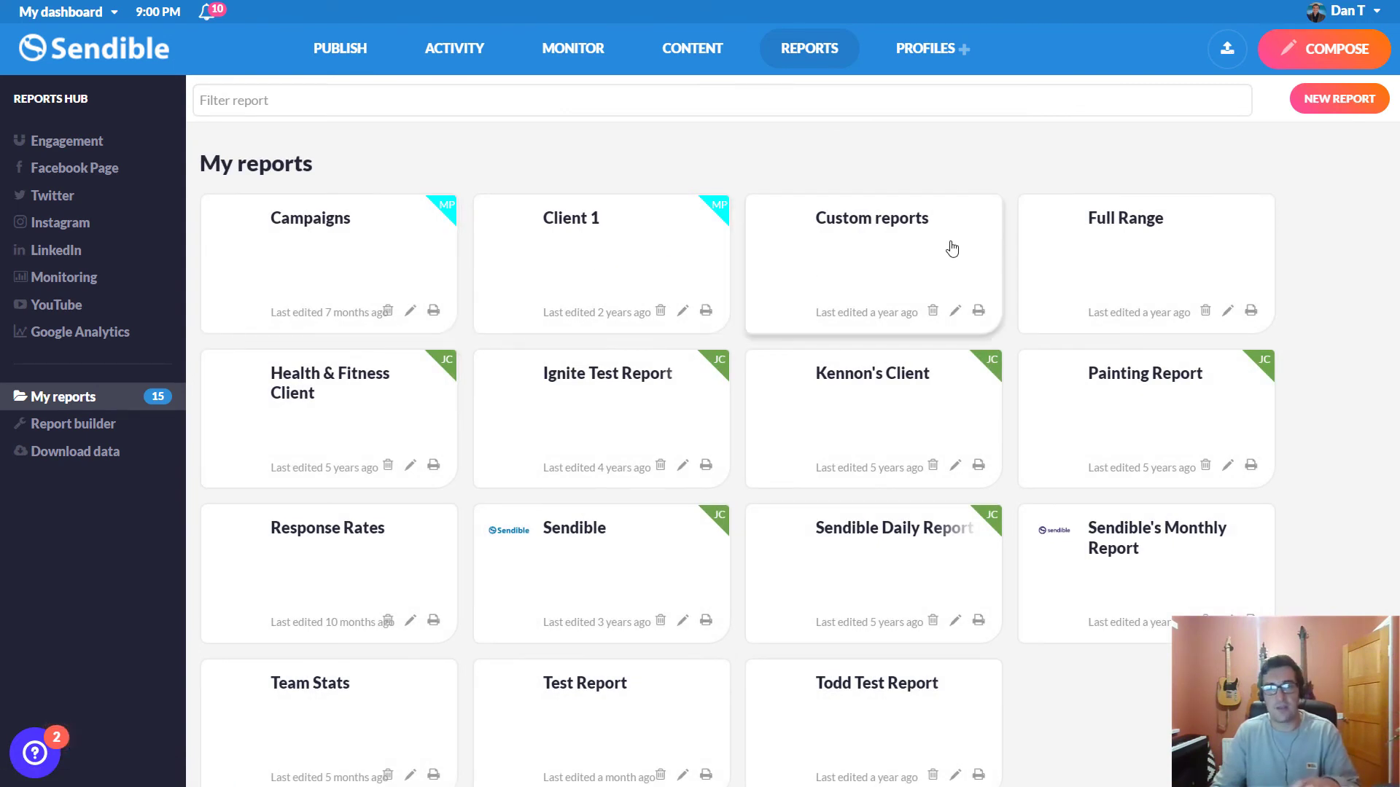
pyautogui.click(1158, 251)
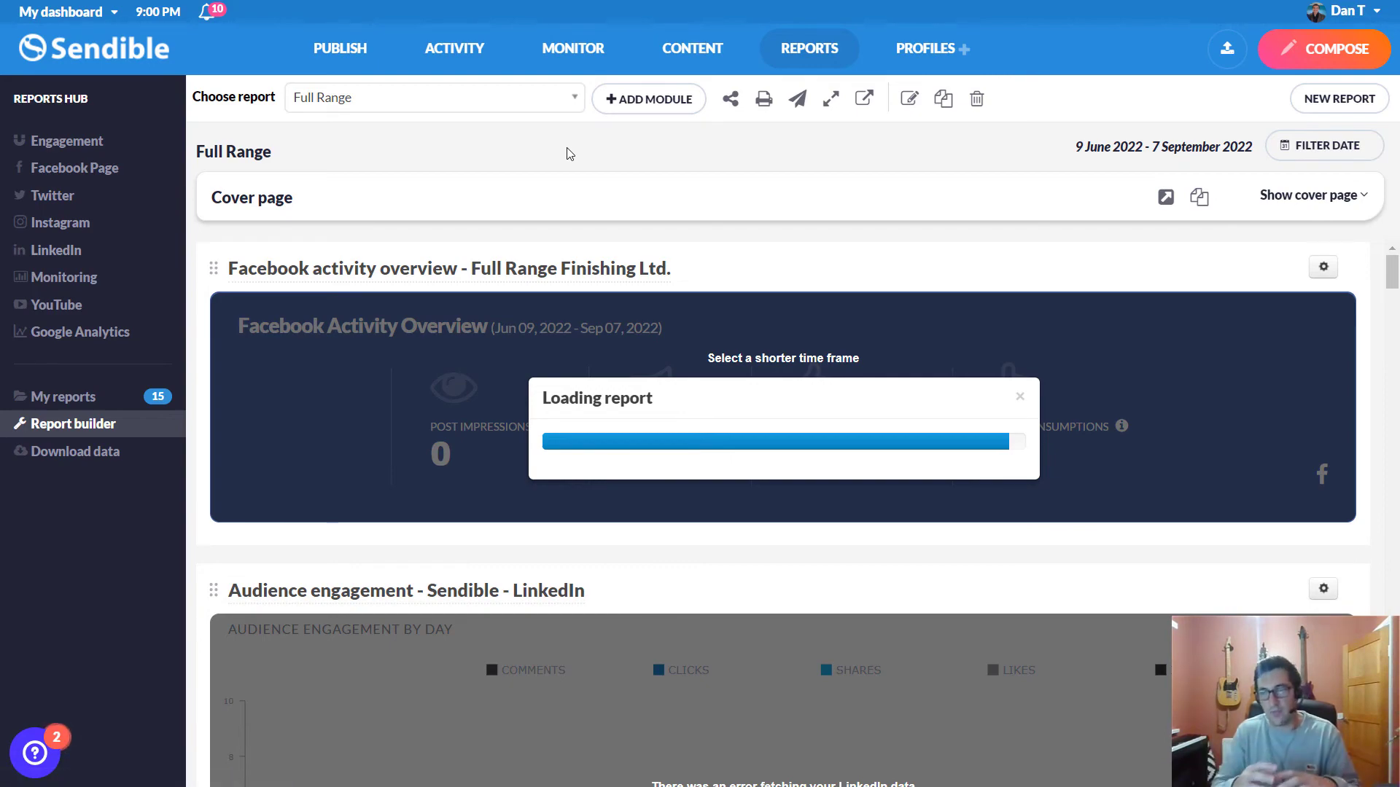
# Show the addable modules grouped by profile, choosing the Facebook Fan Page.
pyautogui.click(642, 99)
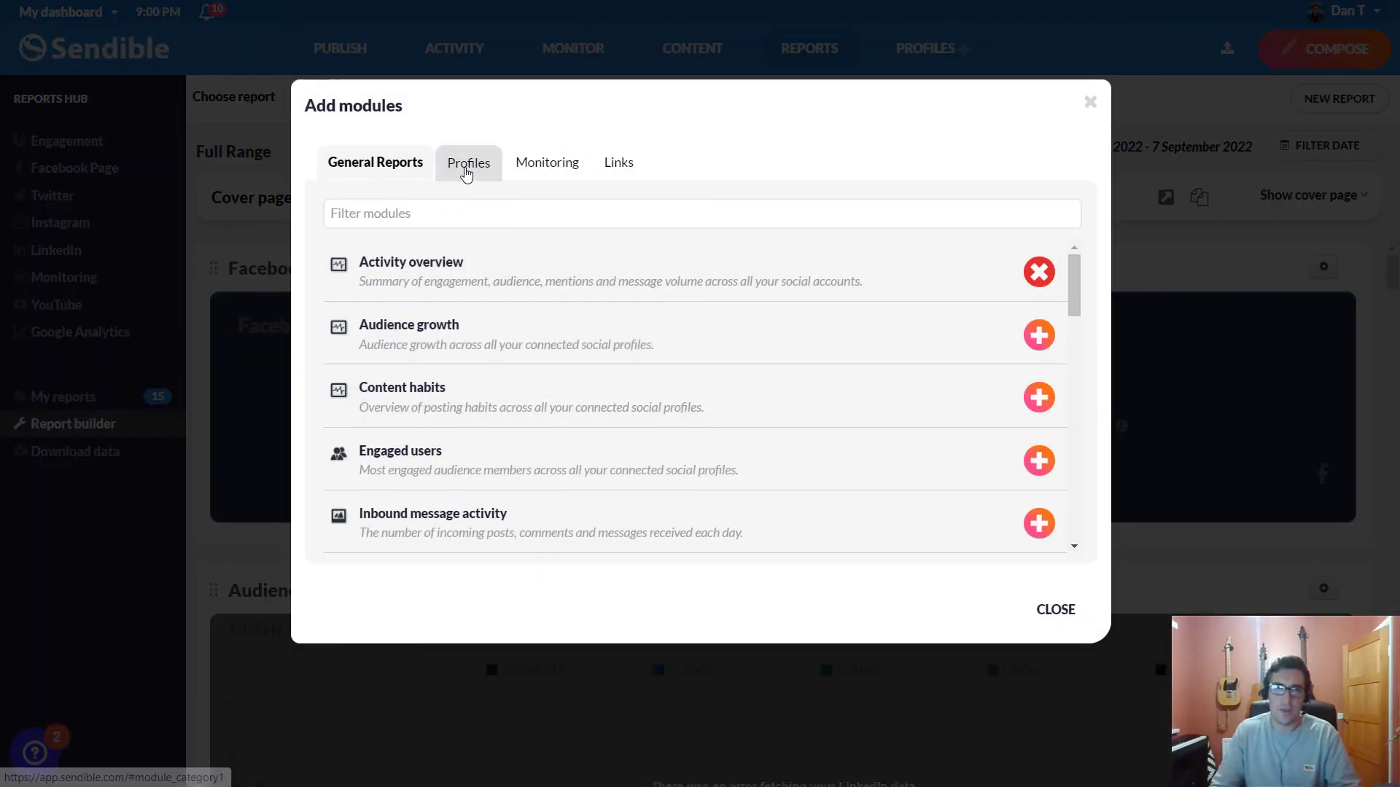
pyautogui.click(466, 162)
pyautogui.scroll(-1, 605, 368)
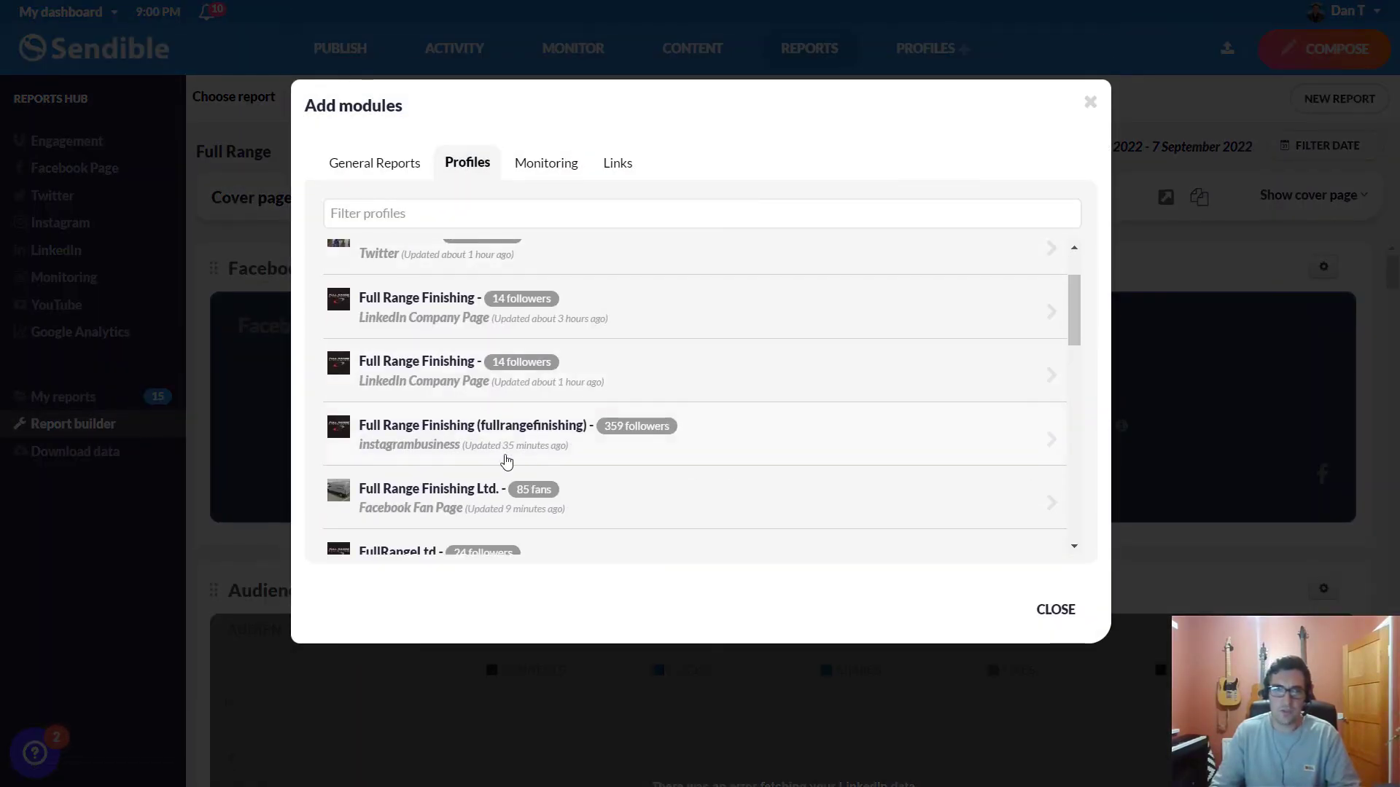
pyautogui.click(375, 510)
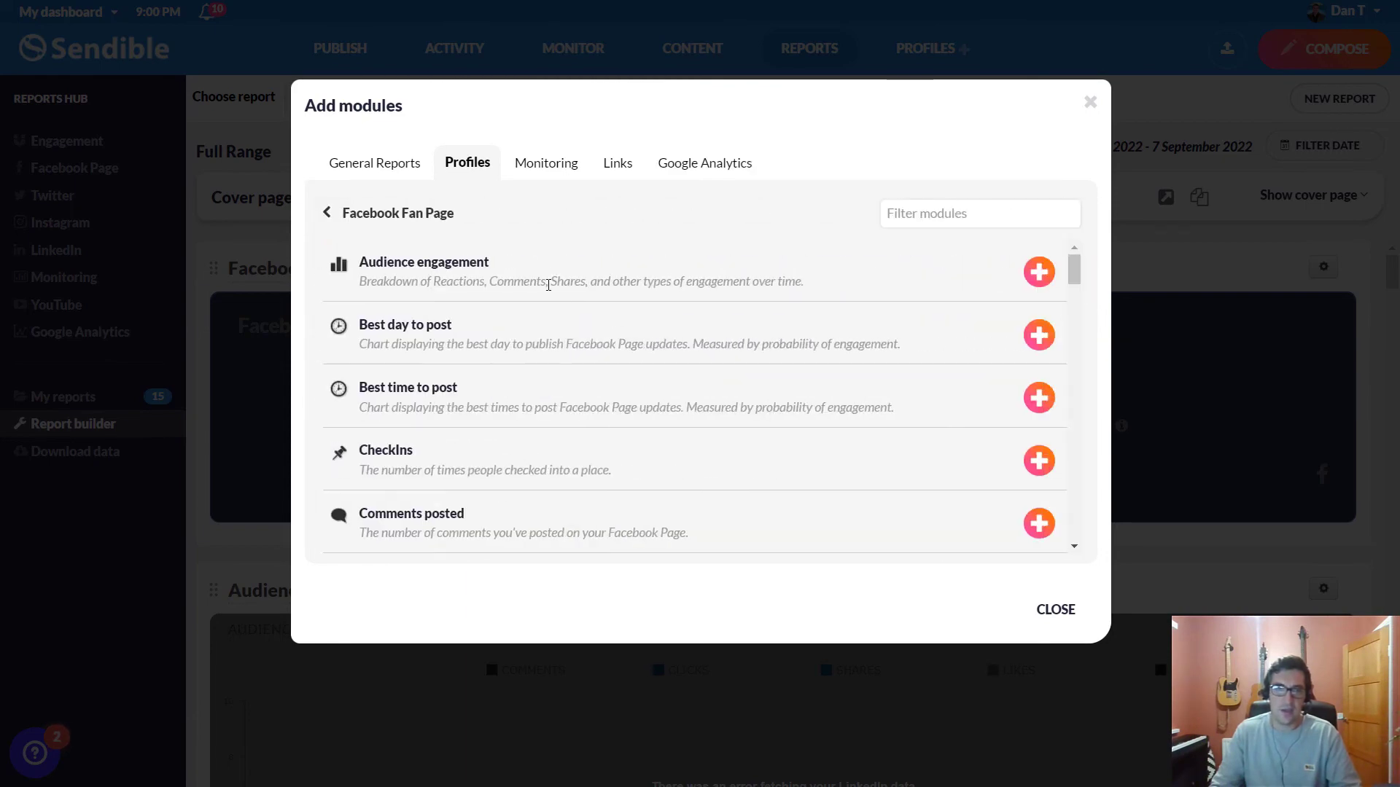
# Highlight the best day, best time and CheckIns module descriptions, then scroll the list.
pyautogui.moveTo(489, 263); pyautogui.dragTo(415, 268)
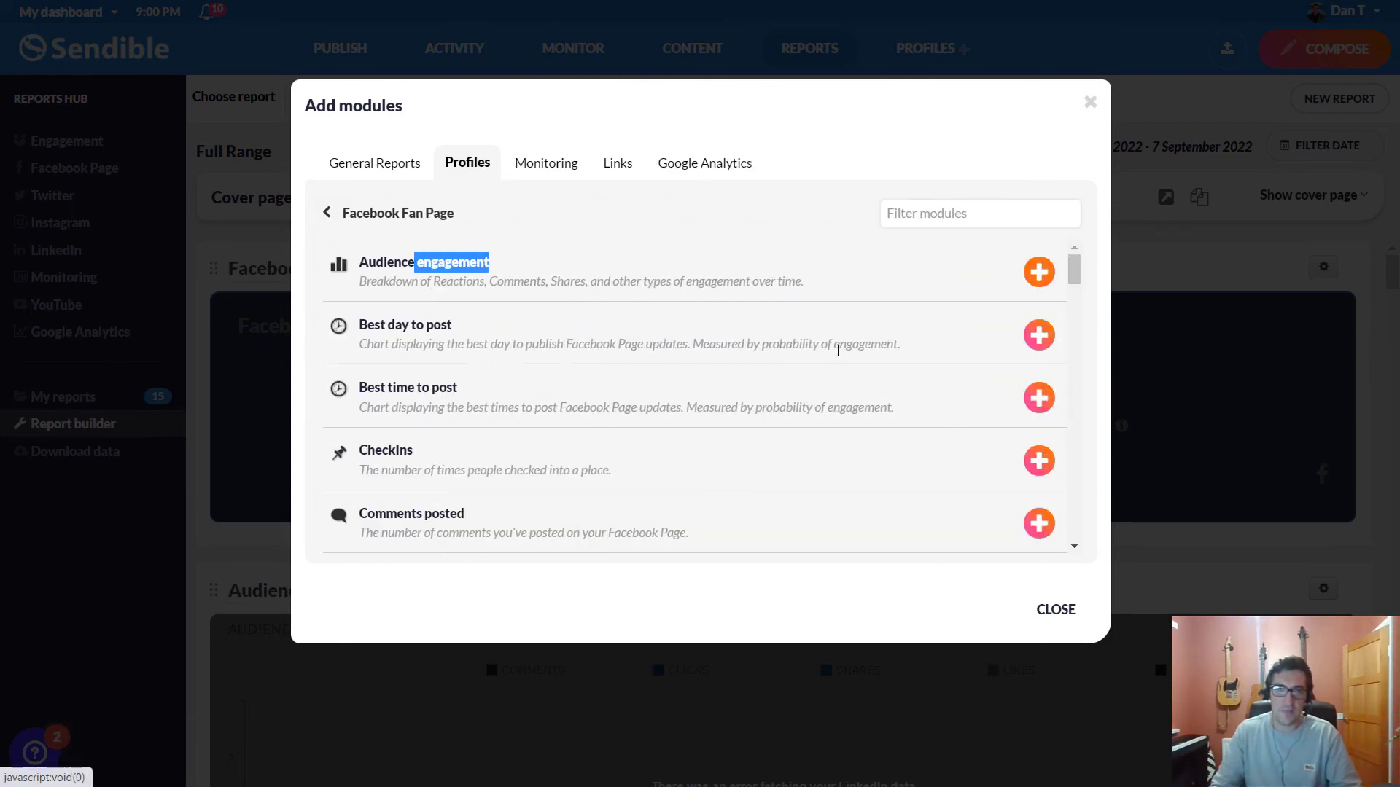
pyautogui.moveTo(488, 407); pyautogui.dragTo(348, 331)
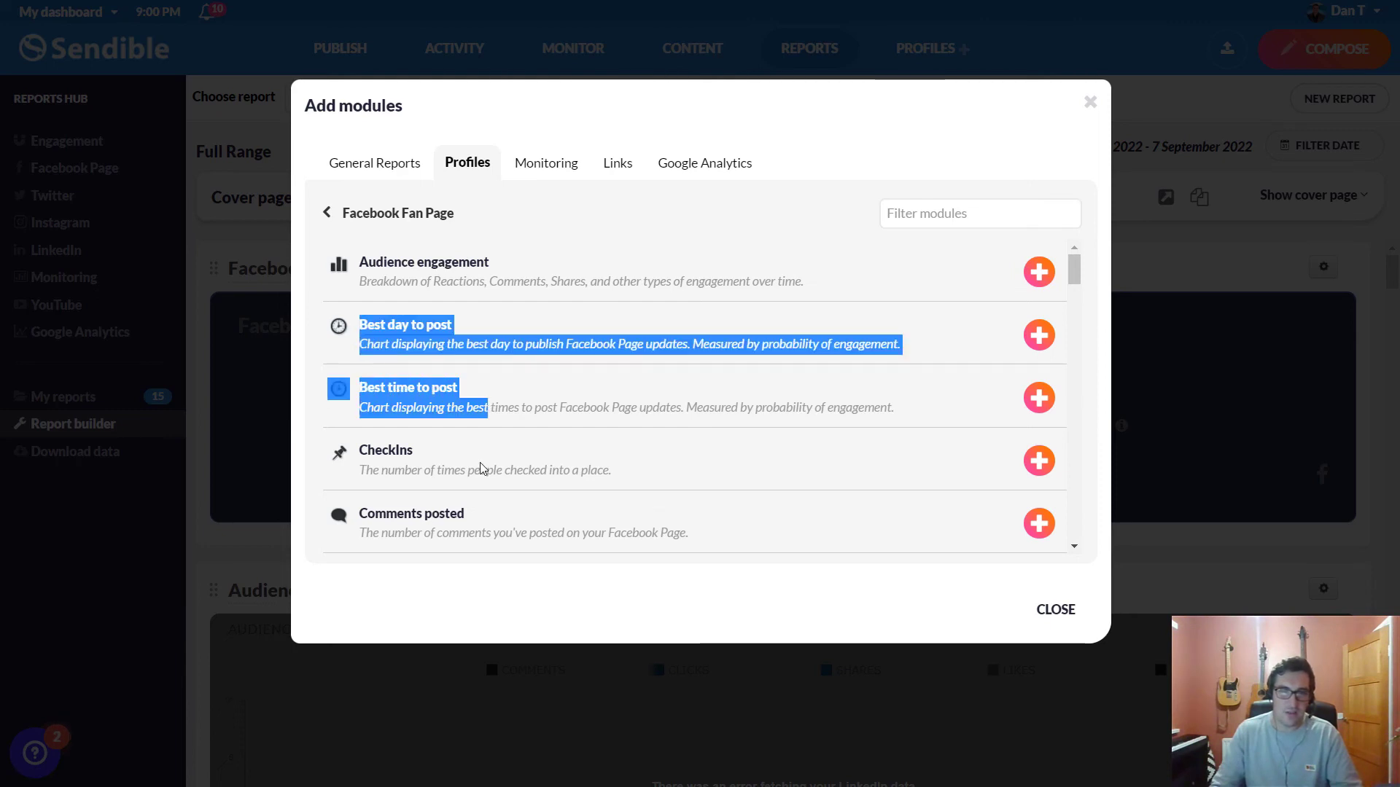
pyautogui.moveTo(481, 468); pyautogui.dragTo(488, 458)
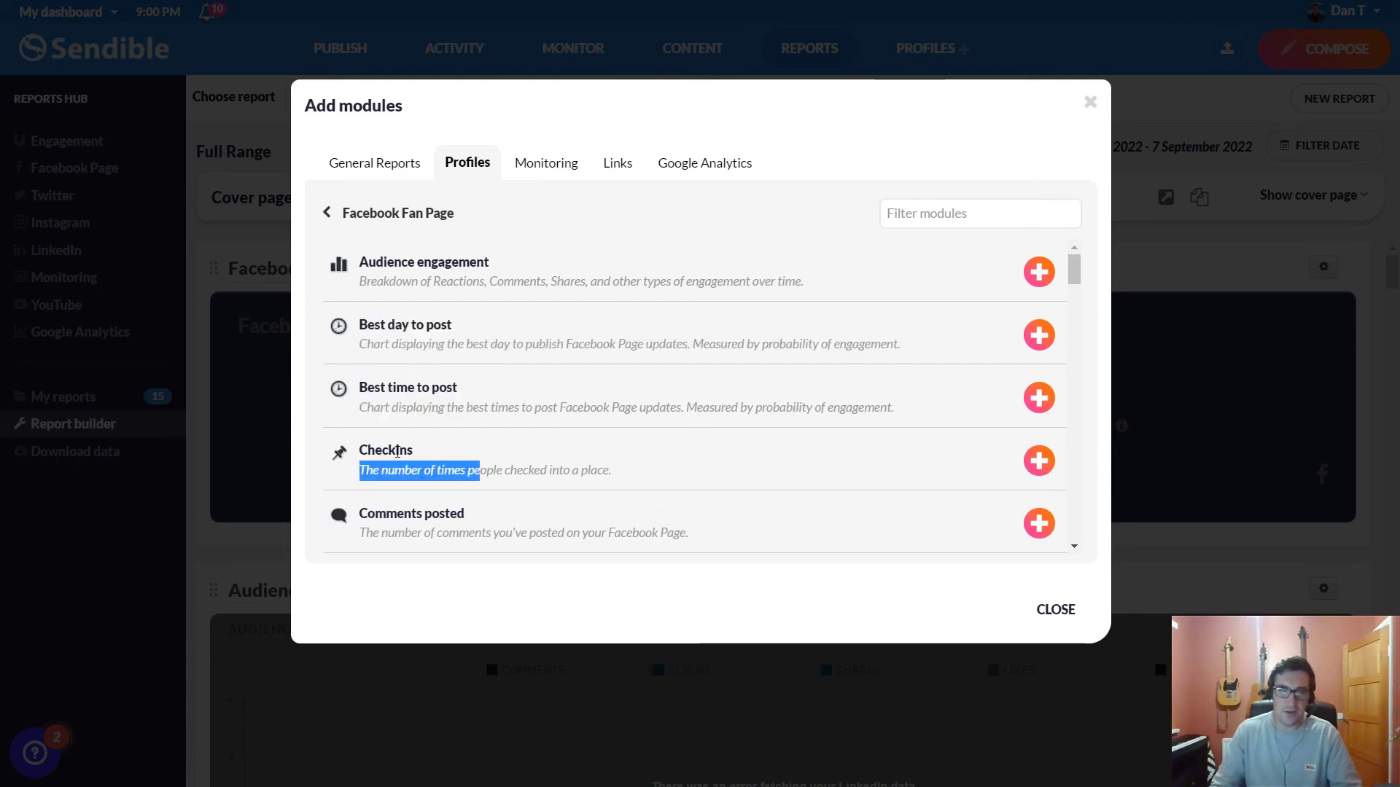
pyautogui.click(488, 457)
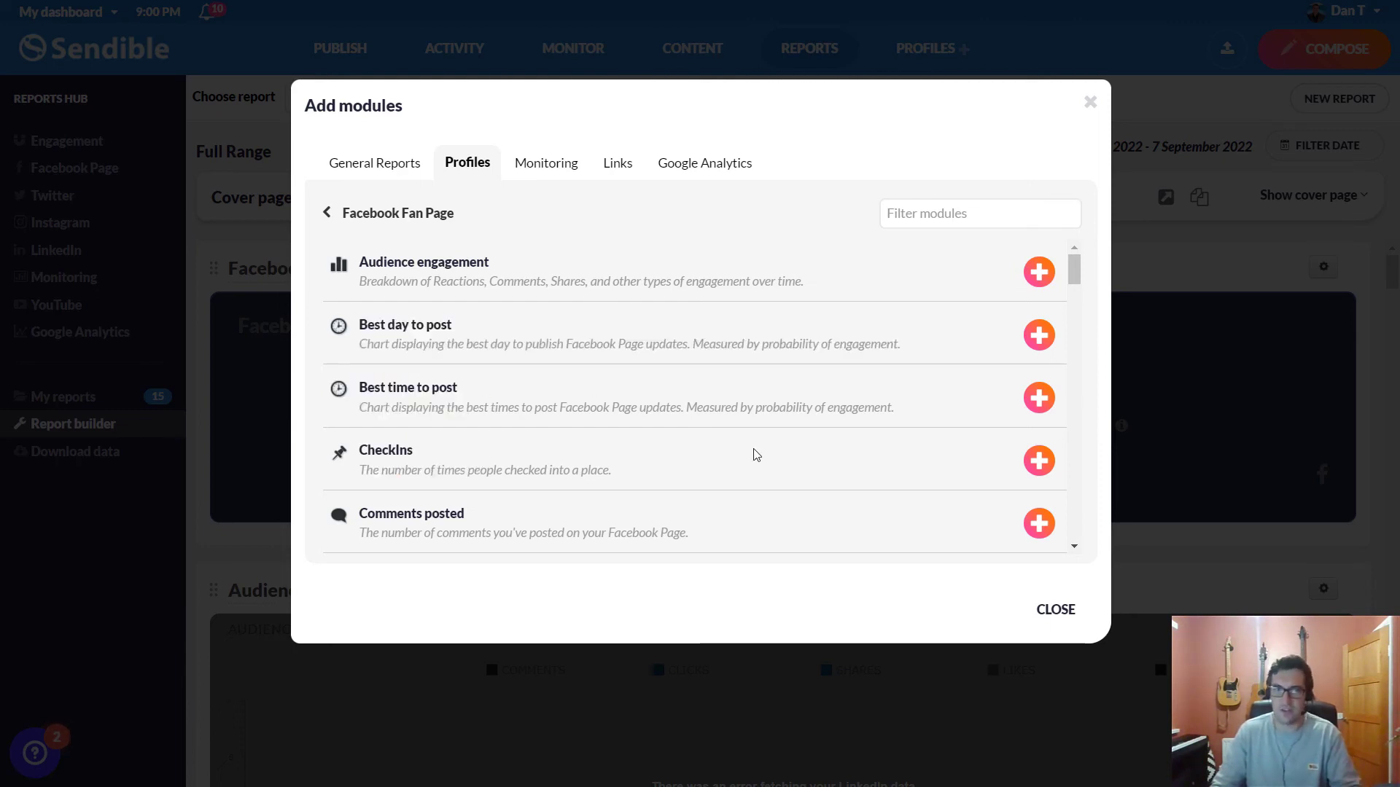
pyautogui.scroll(-1, 757, 457)
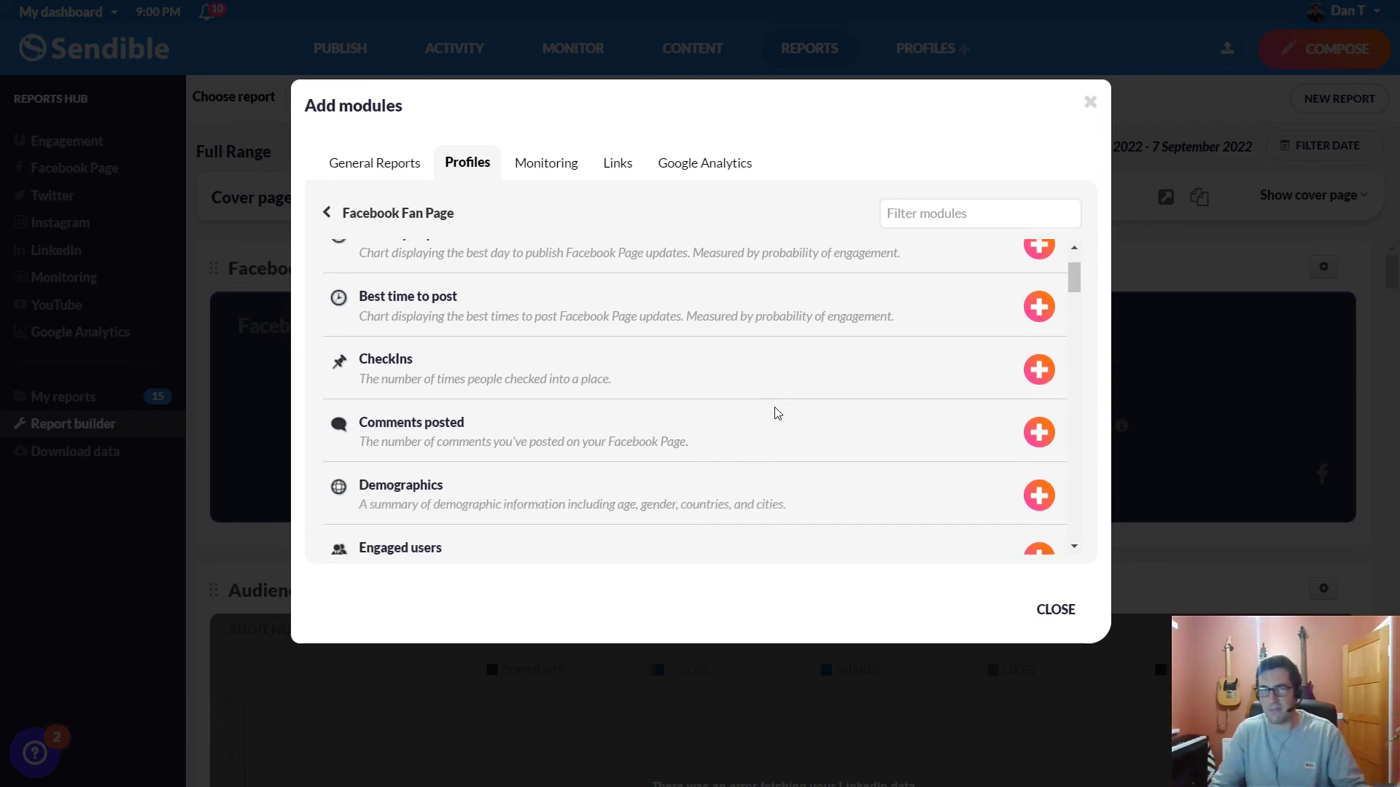
pyautogui.scroll(-1, 777, 407)
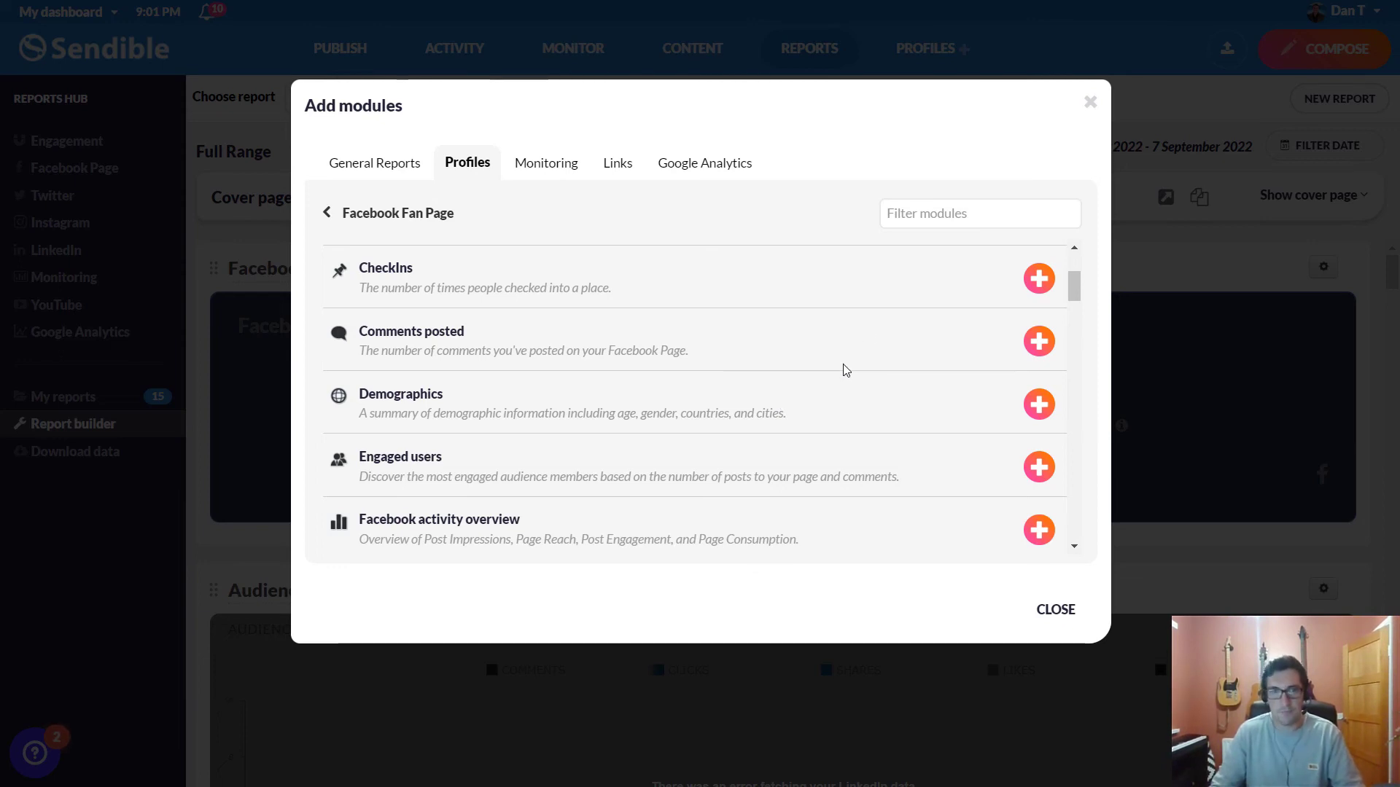
# Show the Full Range cover page, then review email Frequency (Daily) and close unsaved.
pyautogui.click(1091, 103)
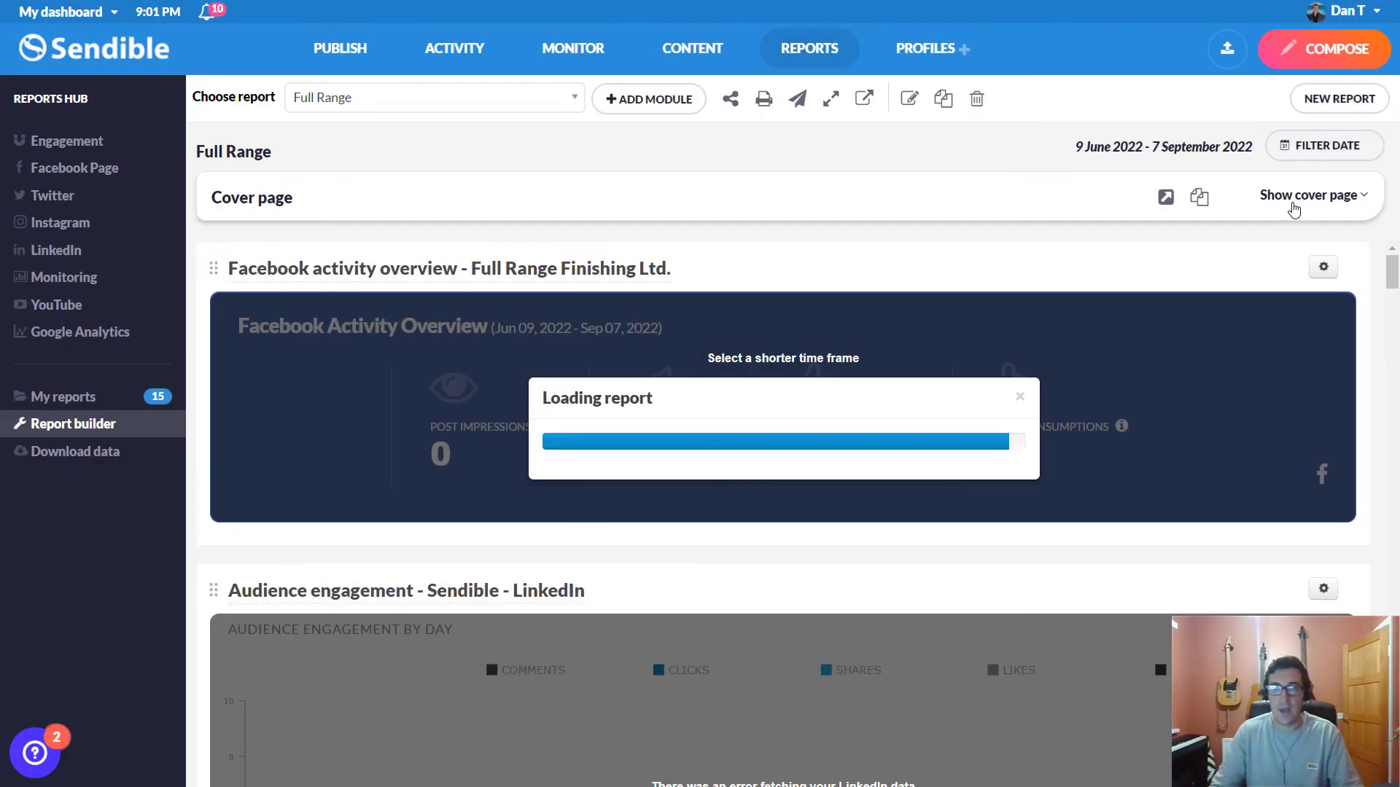
pyautogui.click(1297, 205)
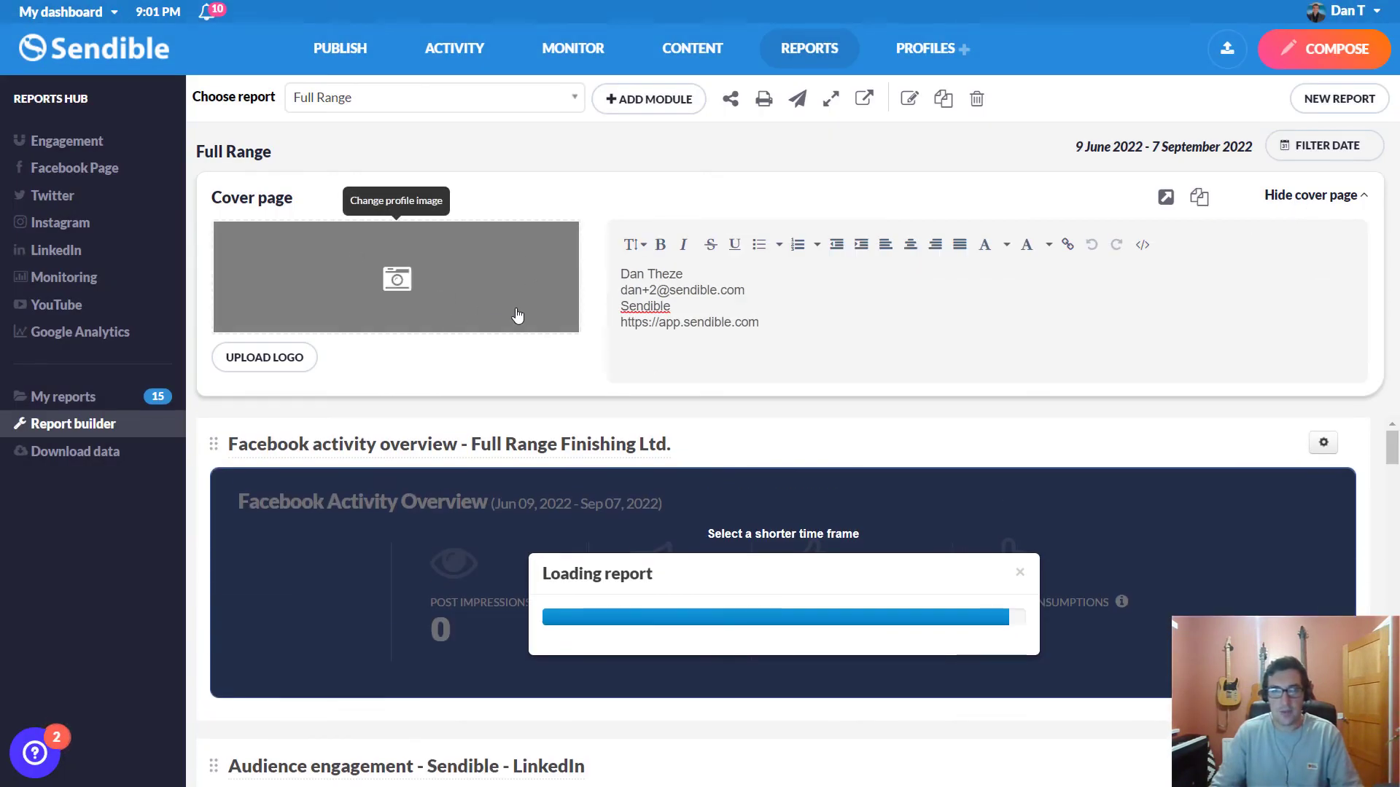
pyautogui.click(798, 98)
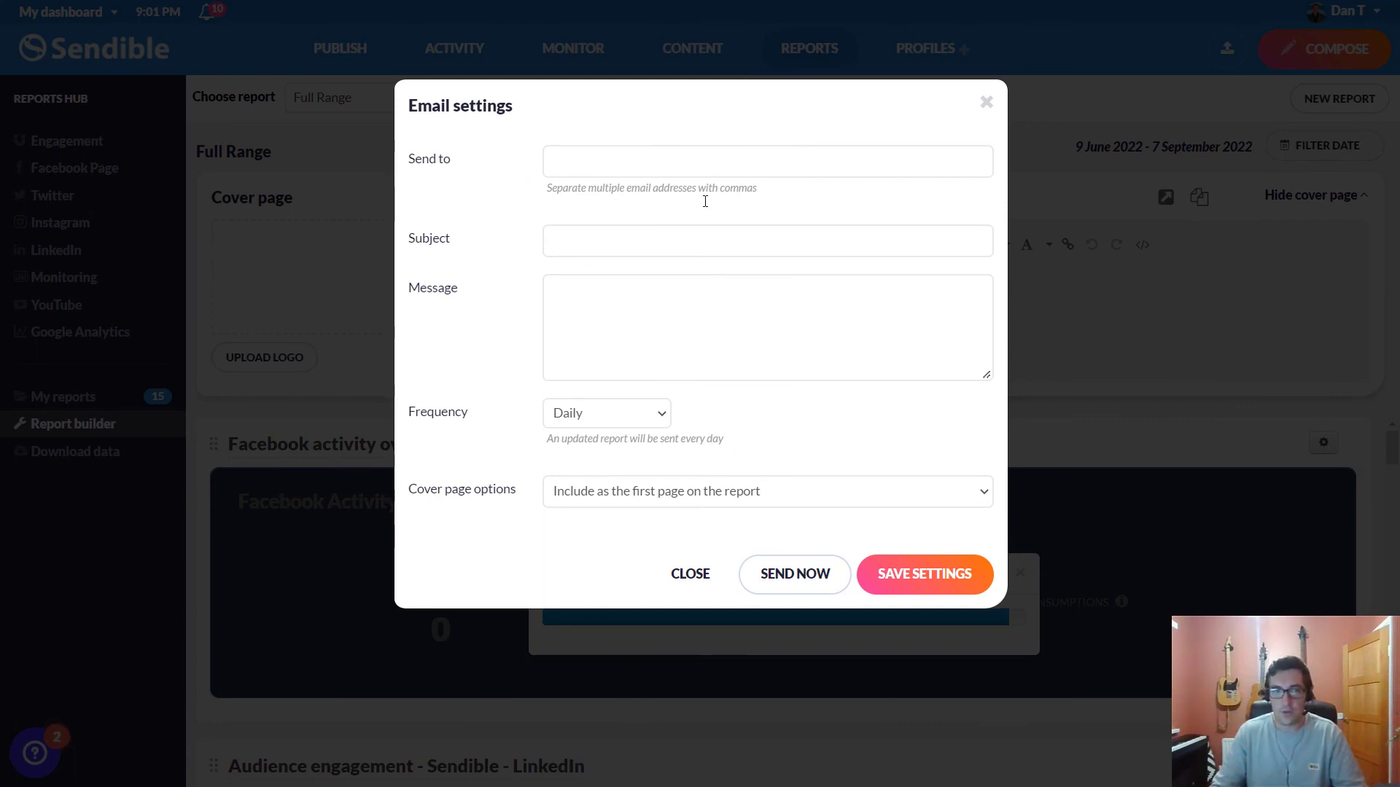
pyautogui.click(607, 412)
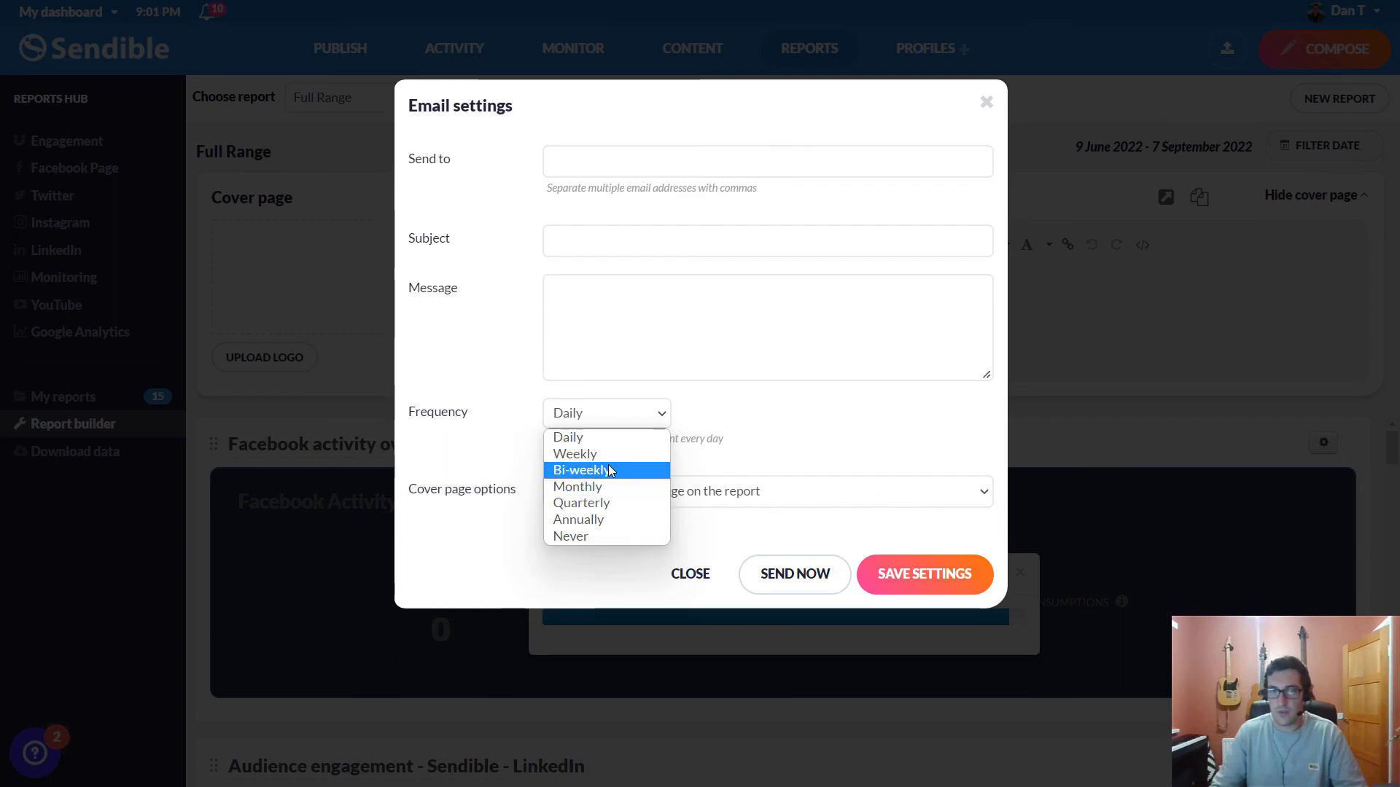
pyautogui.click(707, 457)
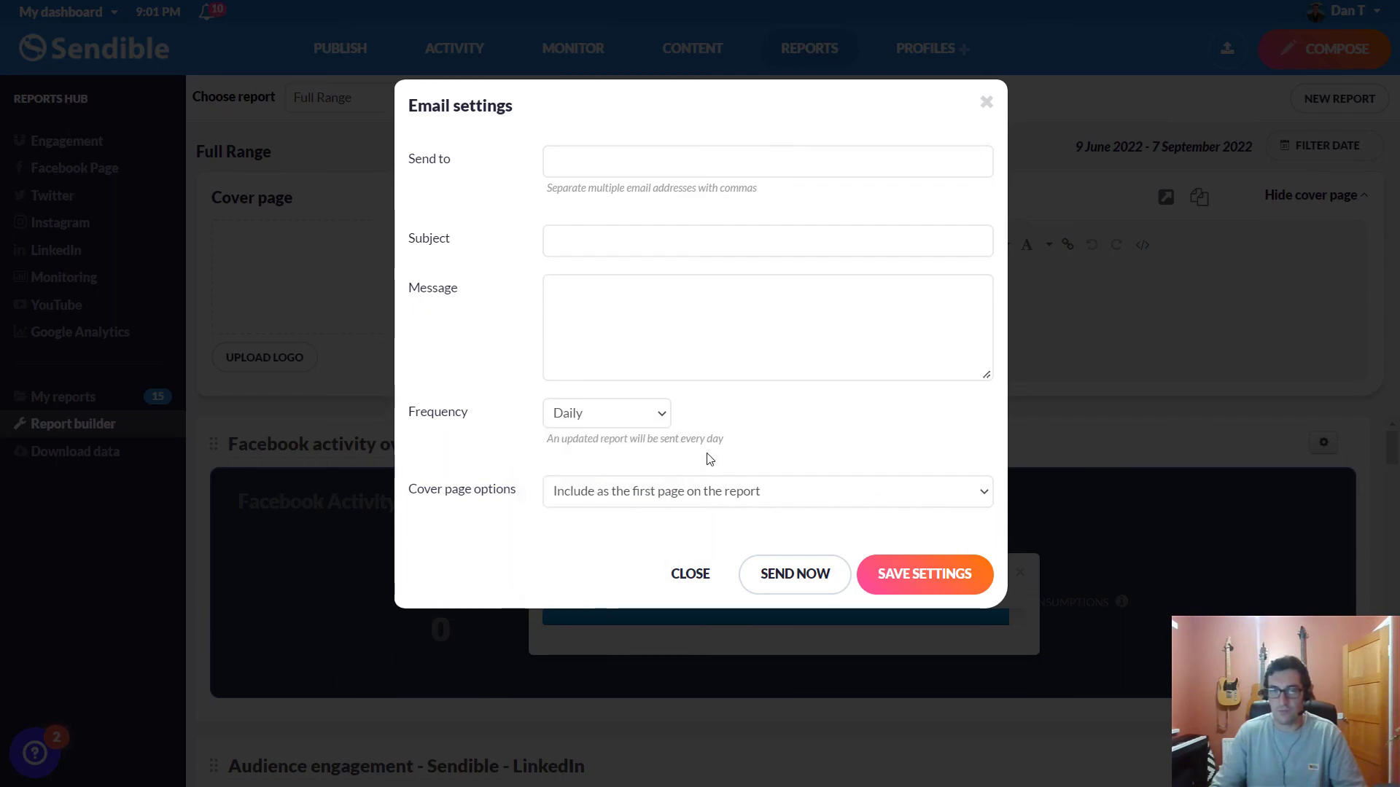
pyautogui.click(691, 577)
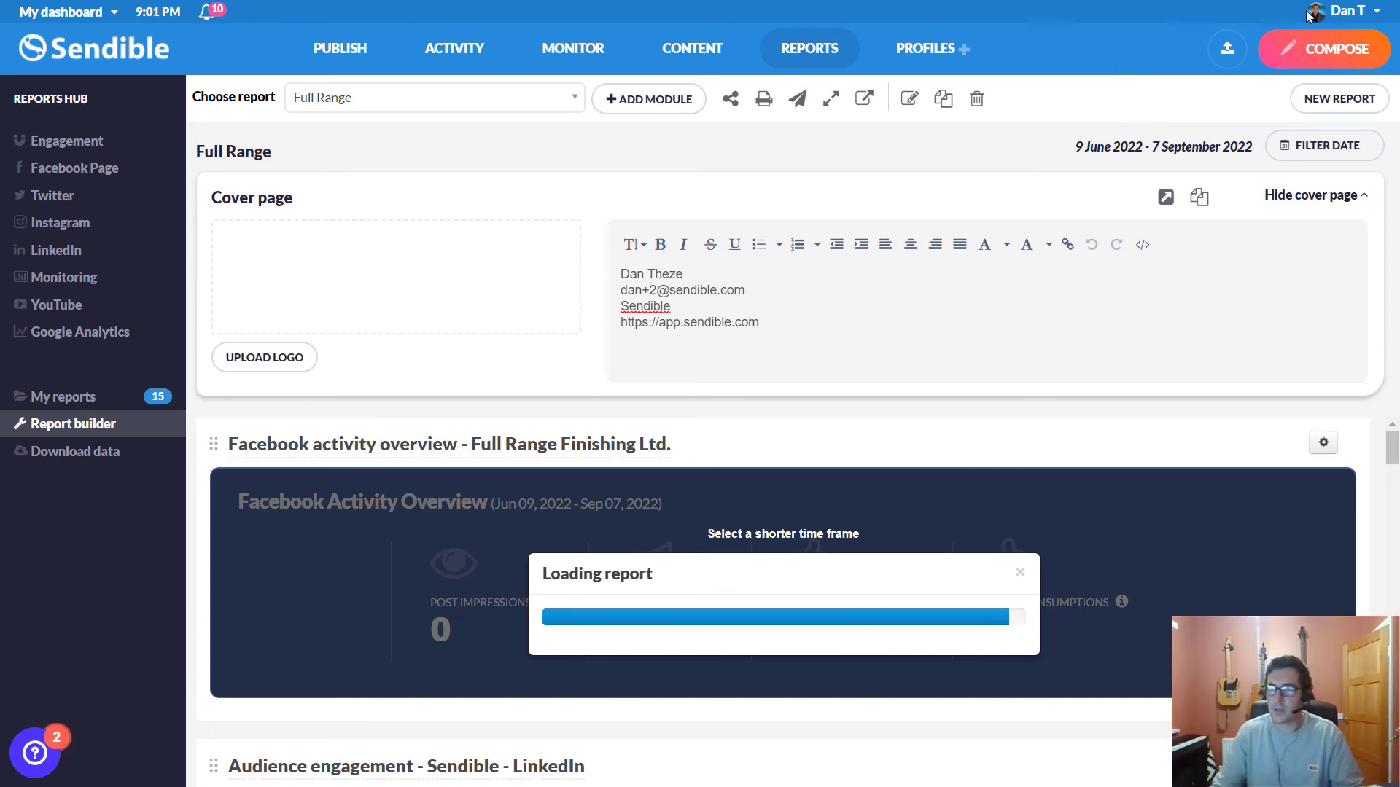
# Go to Manage users and note the Full Range user's Client role.
pyautogui.click(1345, 10)
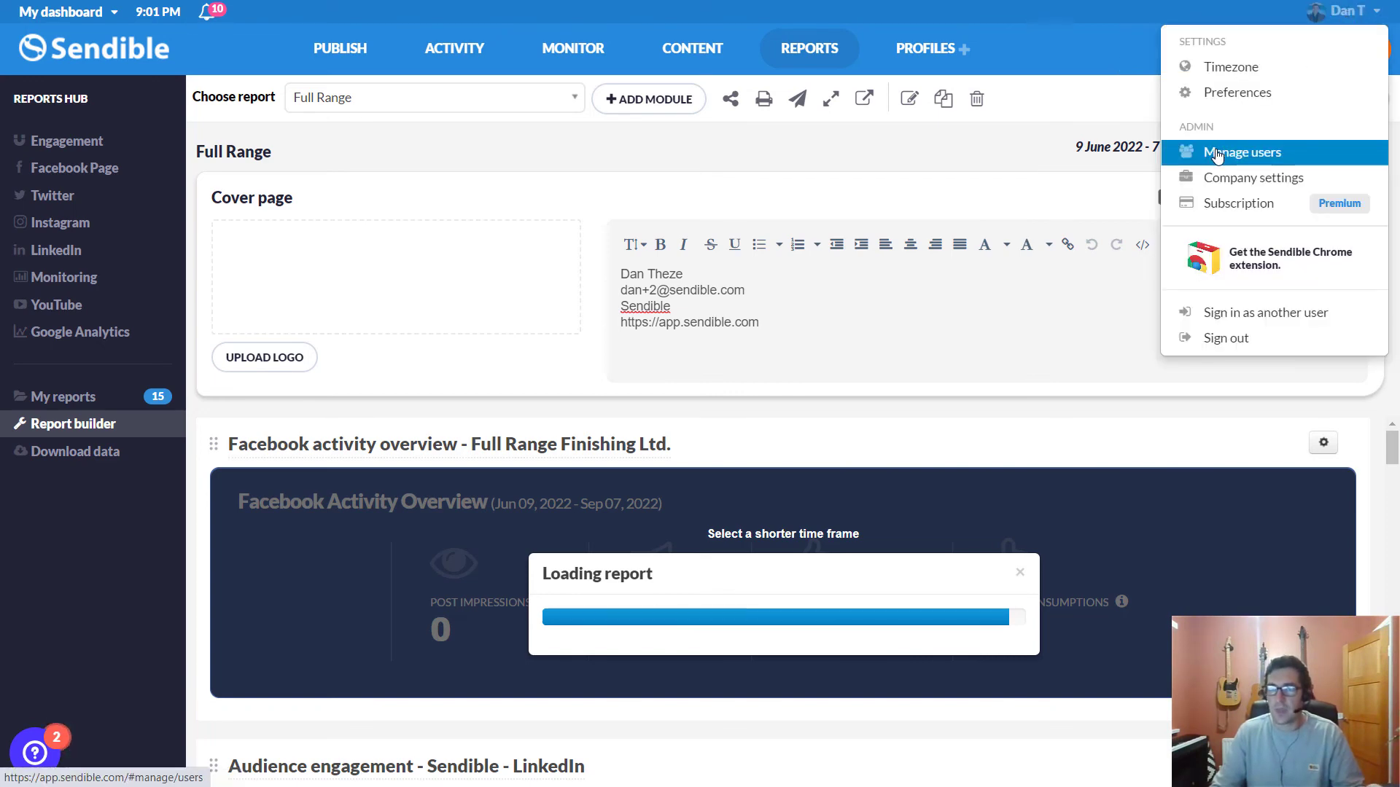
pyautogui.click(1217, 153)
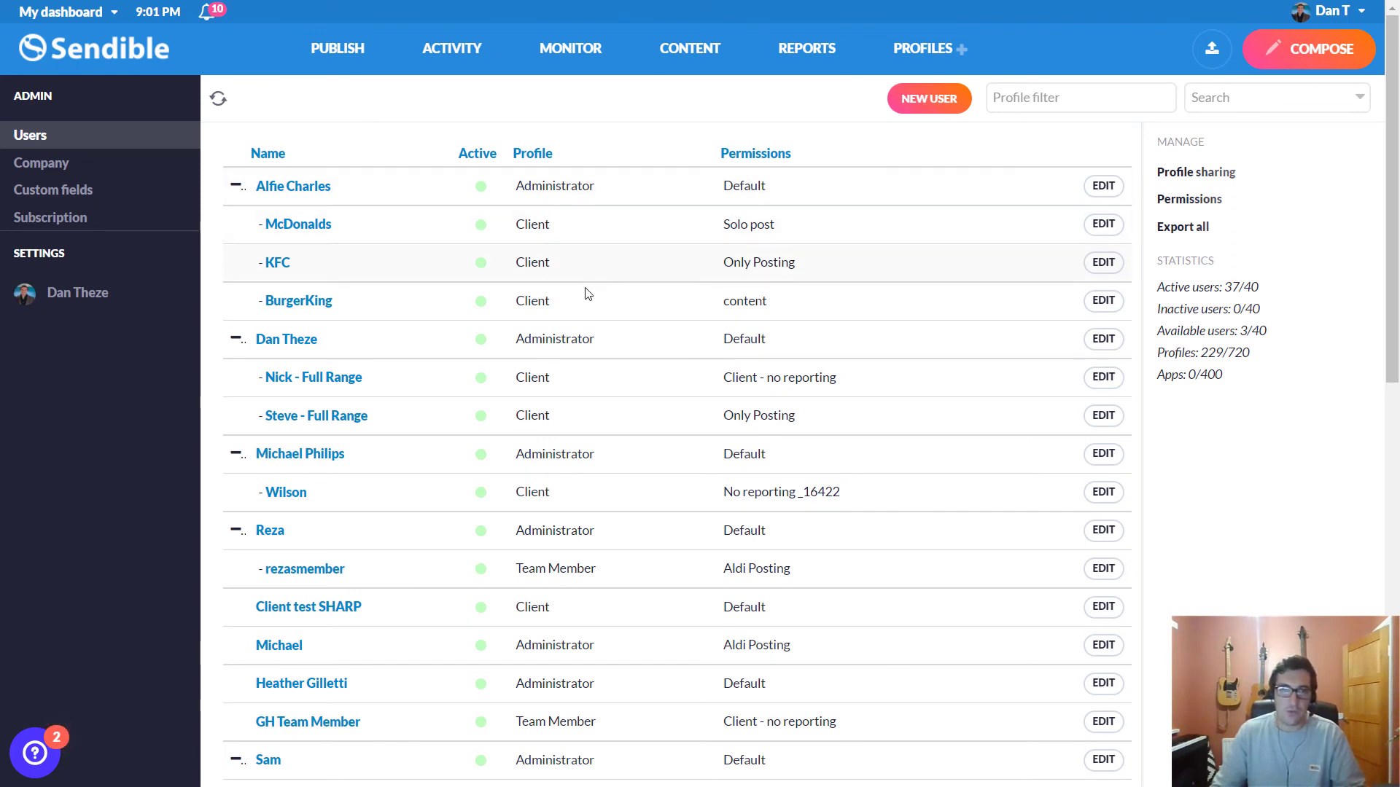
pyautogui.moveTo(562, 386); pyautogui.dragTo(512, 392)
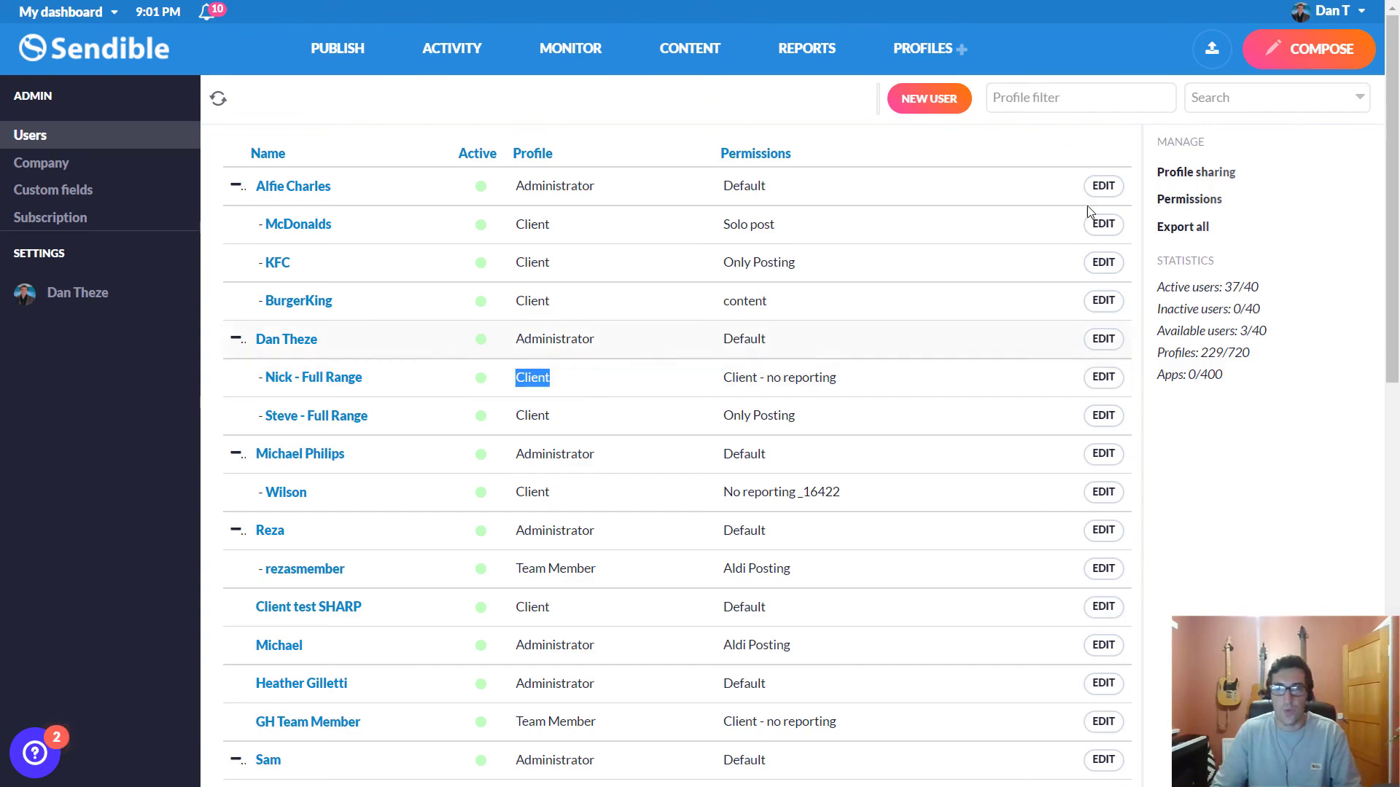
pyautogui.click(1196, 173)
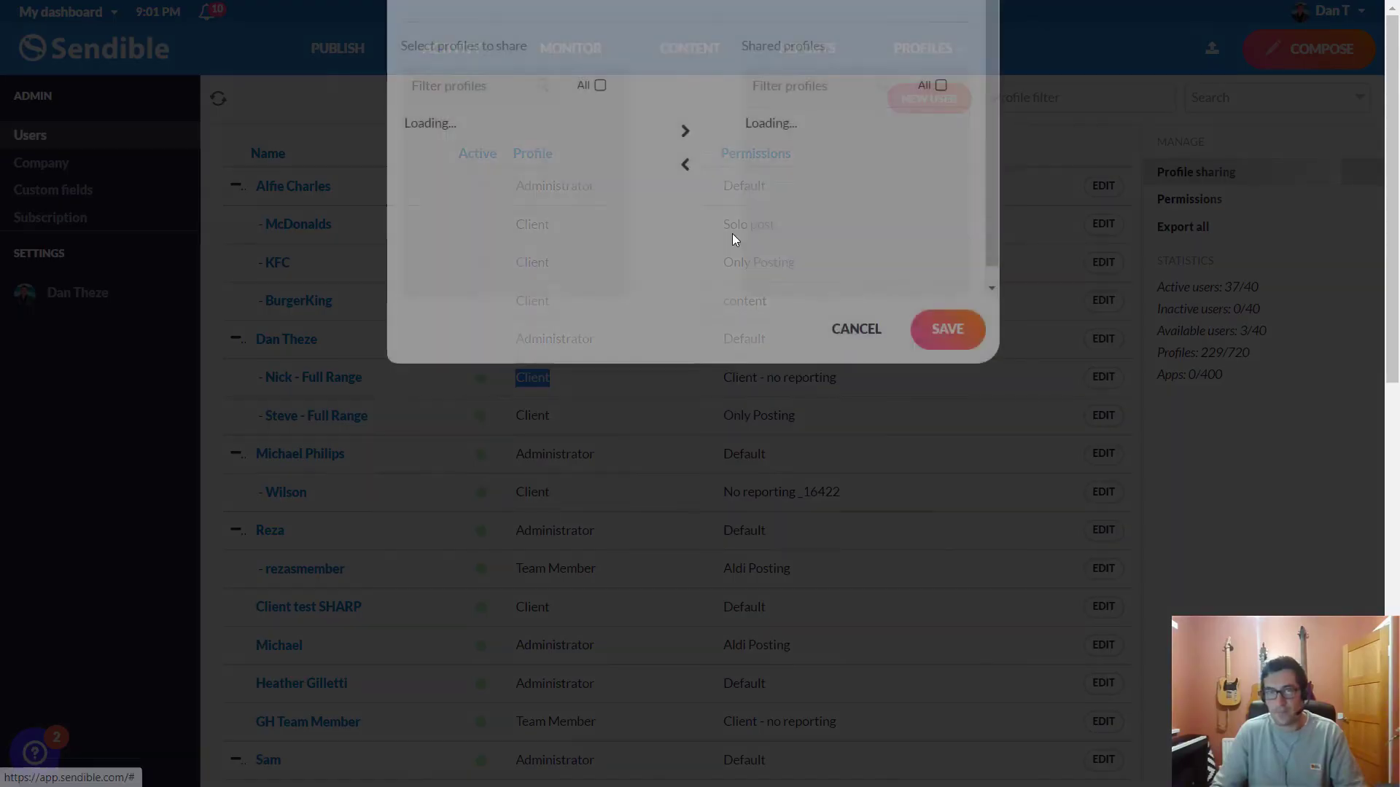
pyautogui.click(696, 213)
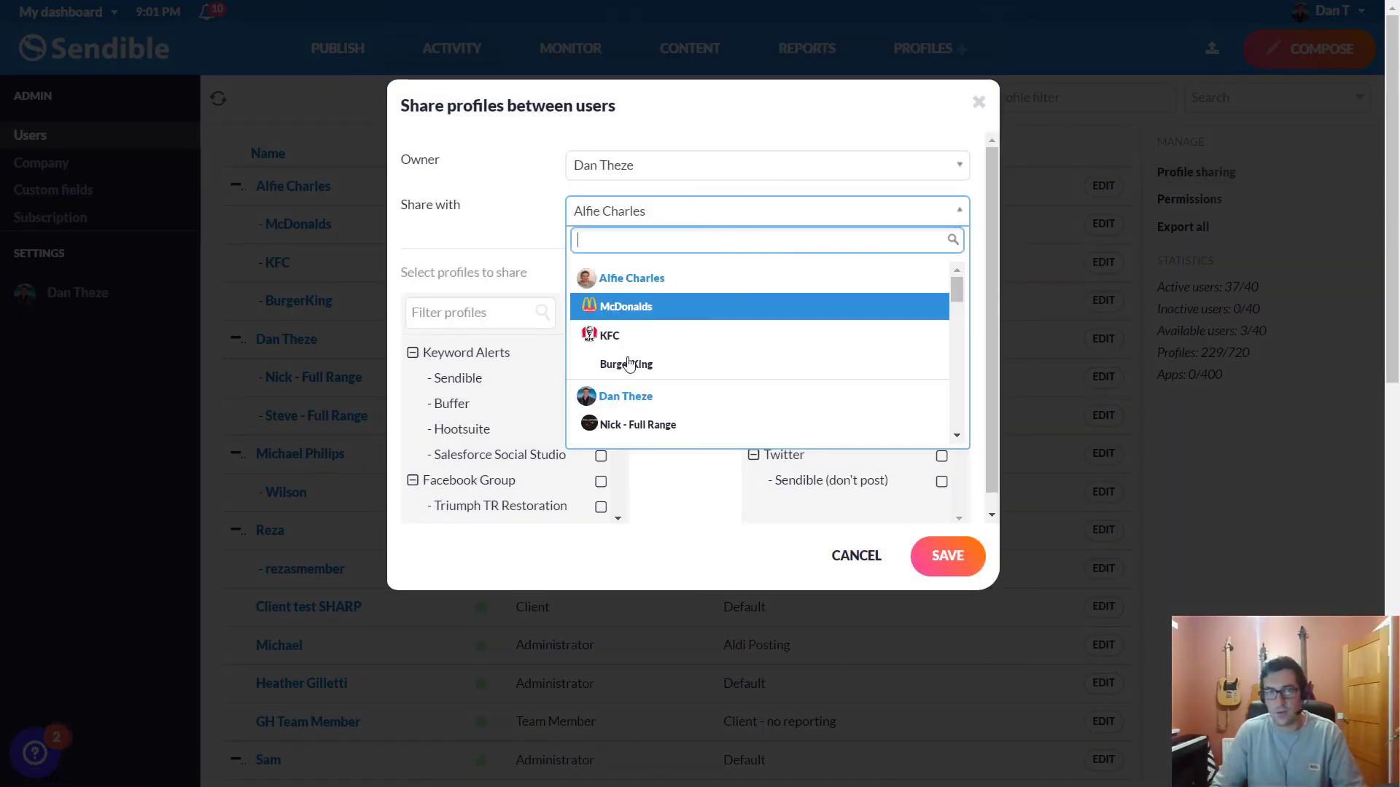
pyautogui.click(636, 426)
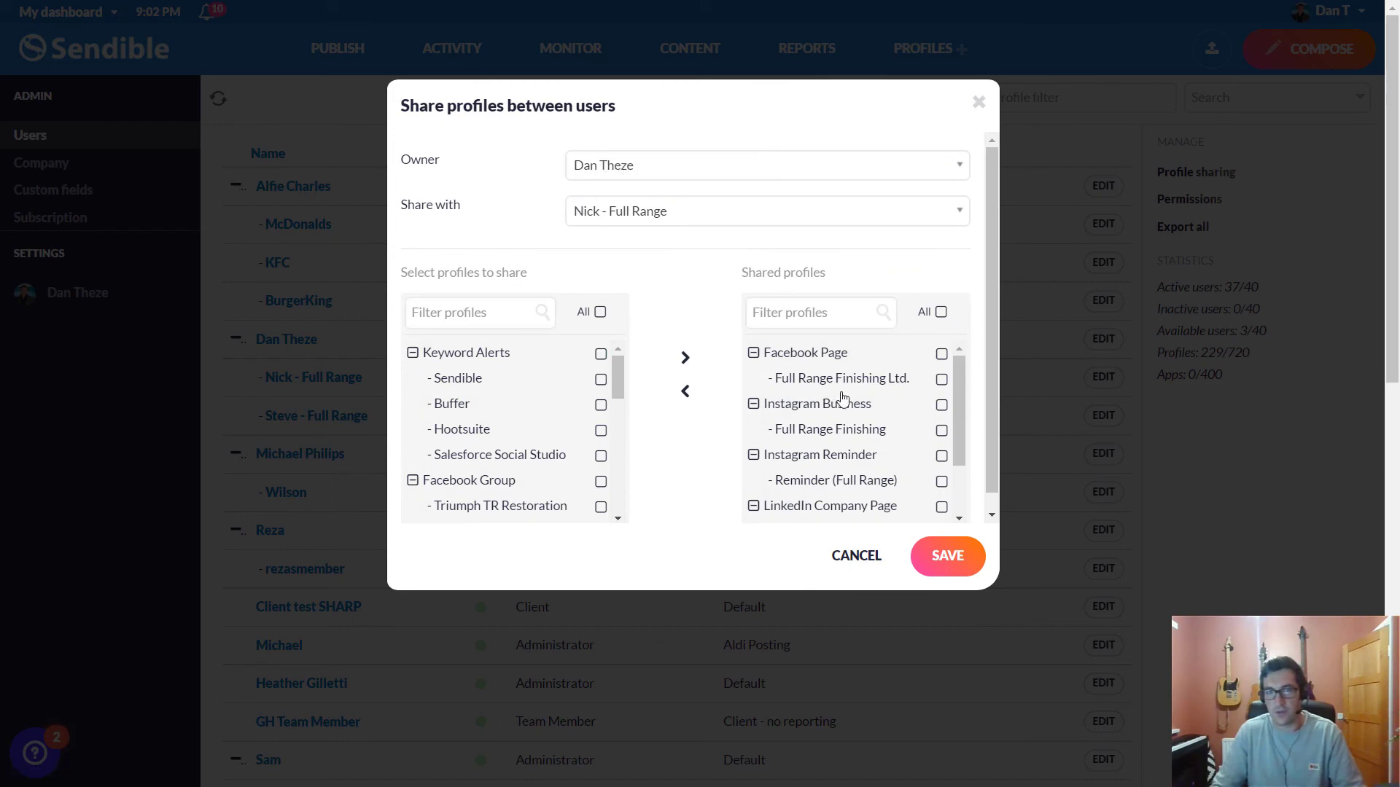
pyautogui.scroll(-3, 846, 494)
pyautogui.scroll(-2, 820, 473)
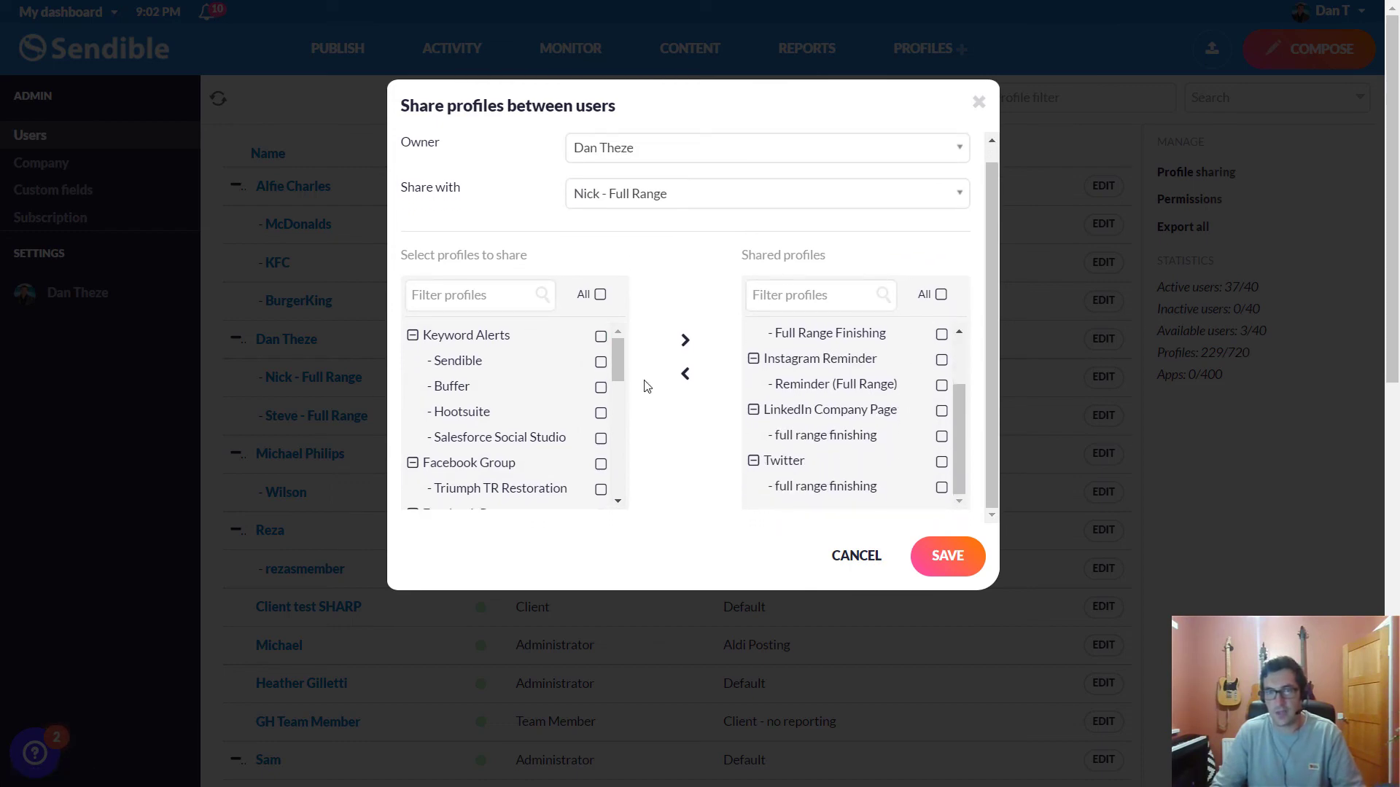
pyautogui.scroll(-3, 547, 400)
pyautogui.scroll(-2, 475, 459)
pyautogui.scroll(-2, 475, 459)
pyautogui.scroll(-2, 478, 409)
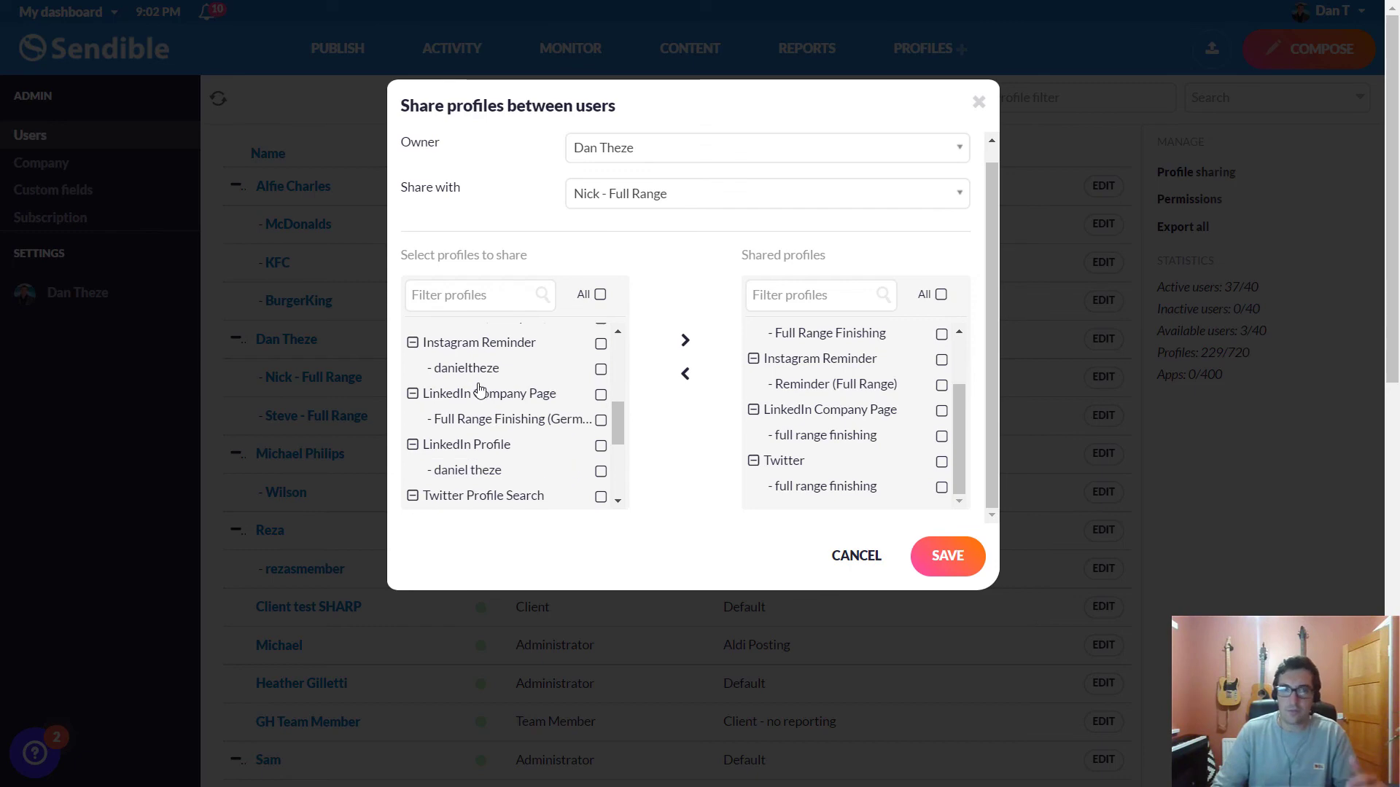
pyautogui.scroll(-2, 479, 390)
pyautogui.scroll(-1, 478, 390)
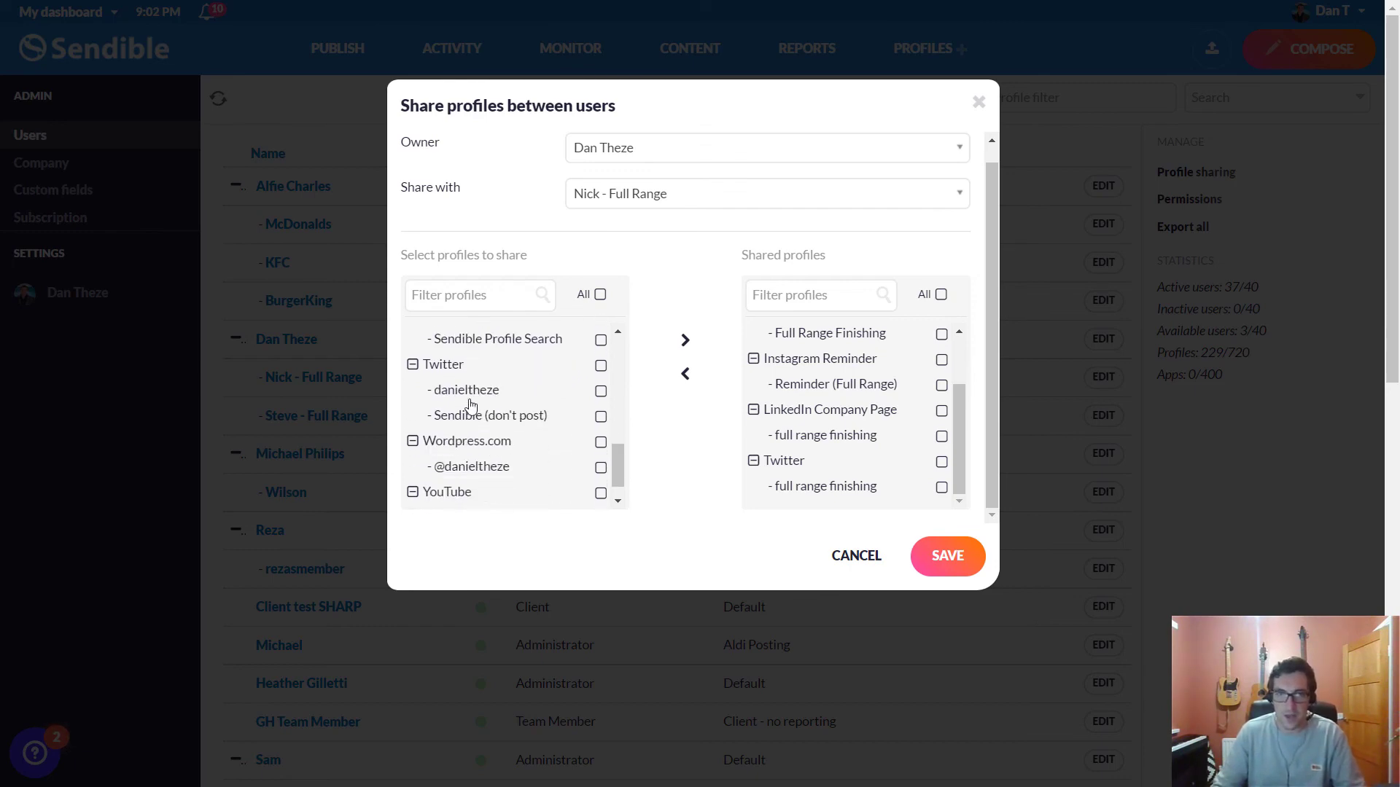
pyautogui.click(853, 552)
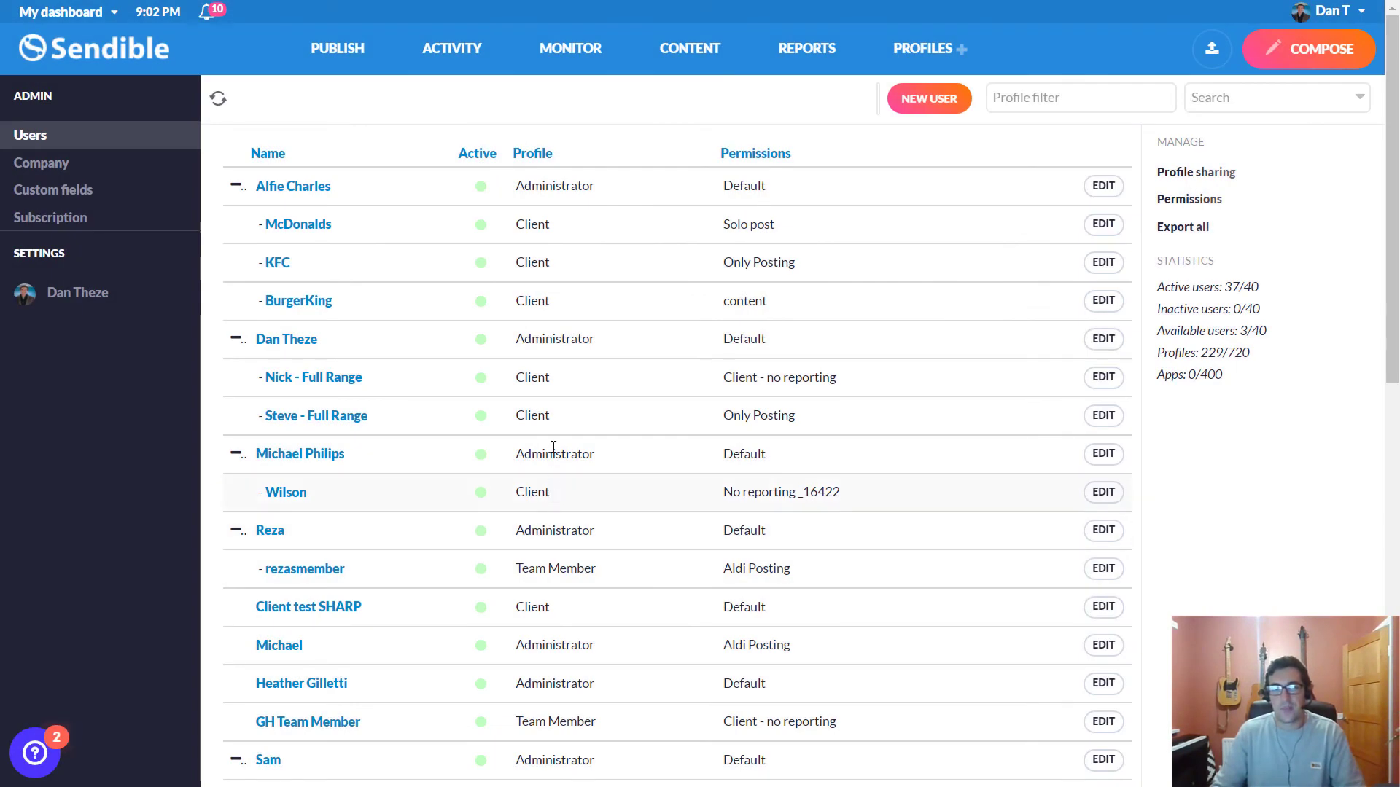
pyautogui.moveTo(606, 344); pyautogui.dragTo(501, 349)
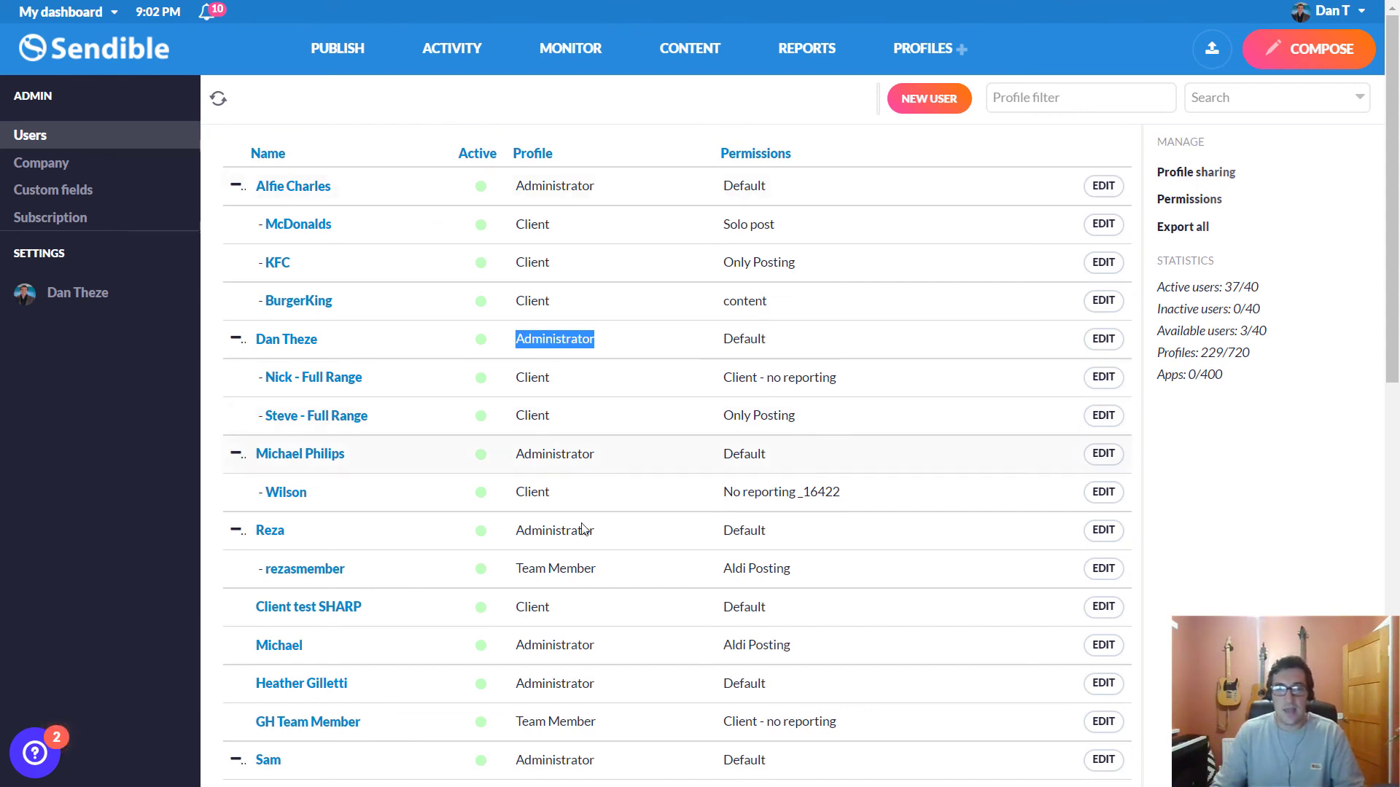
pyautogui.moveTo(605, 570); pyautogui.dragTo(515, 574)
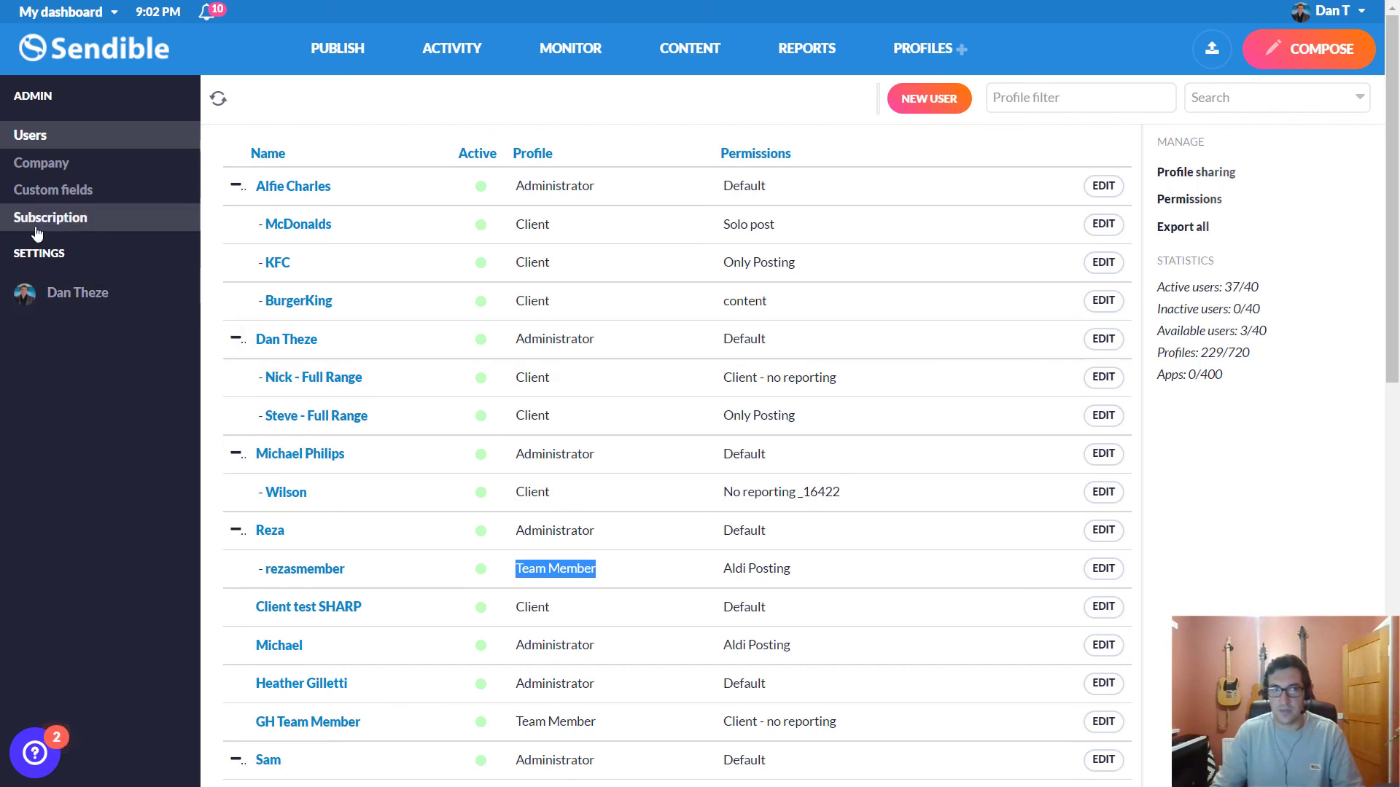
pyautogui.click(466, 119)
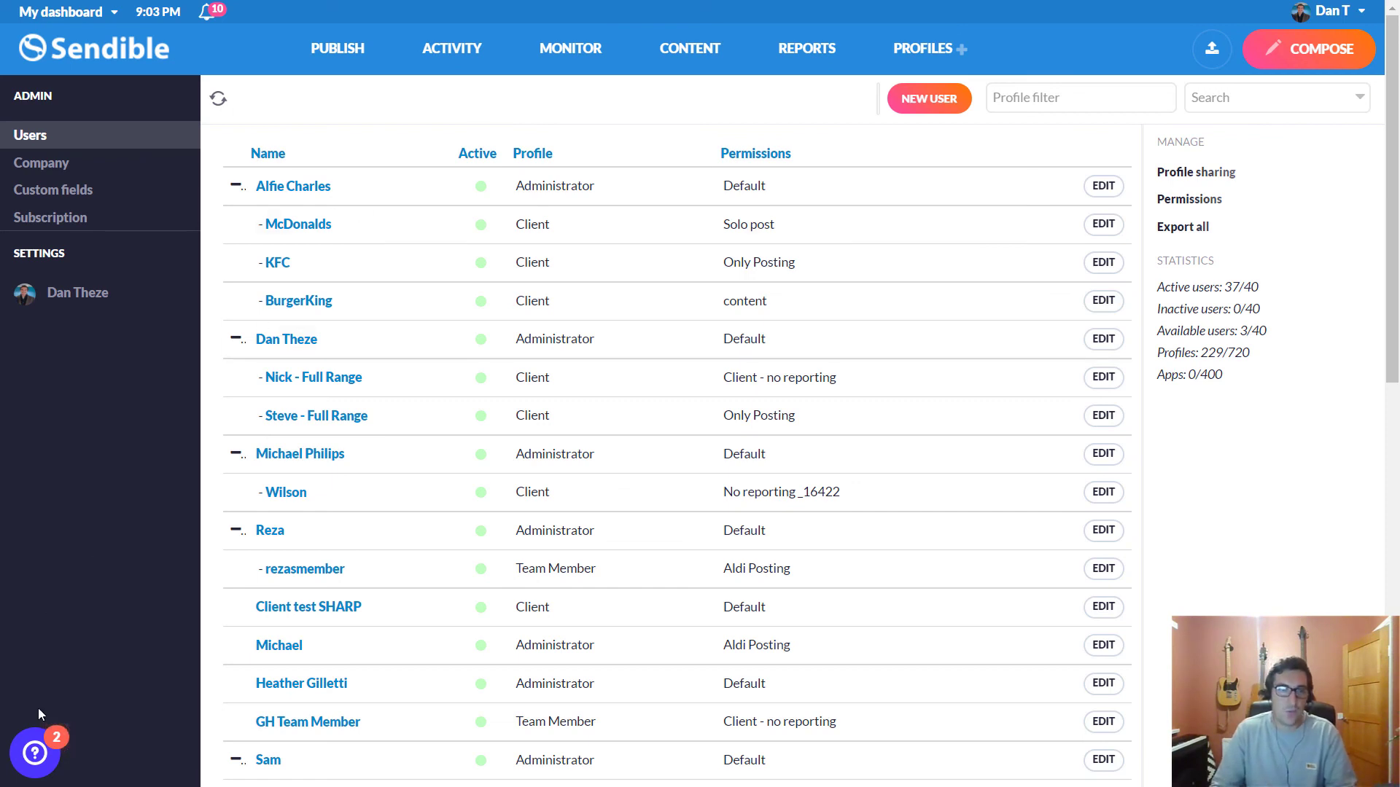
pyautogui.click(36, 751)
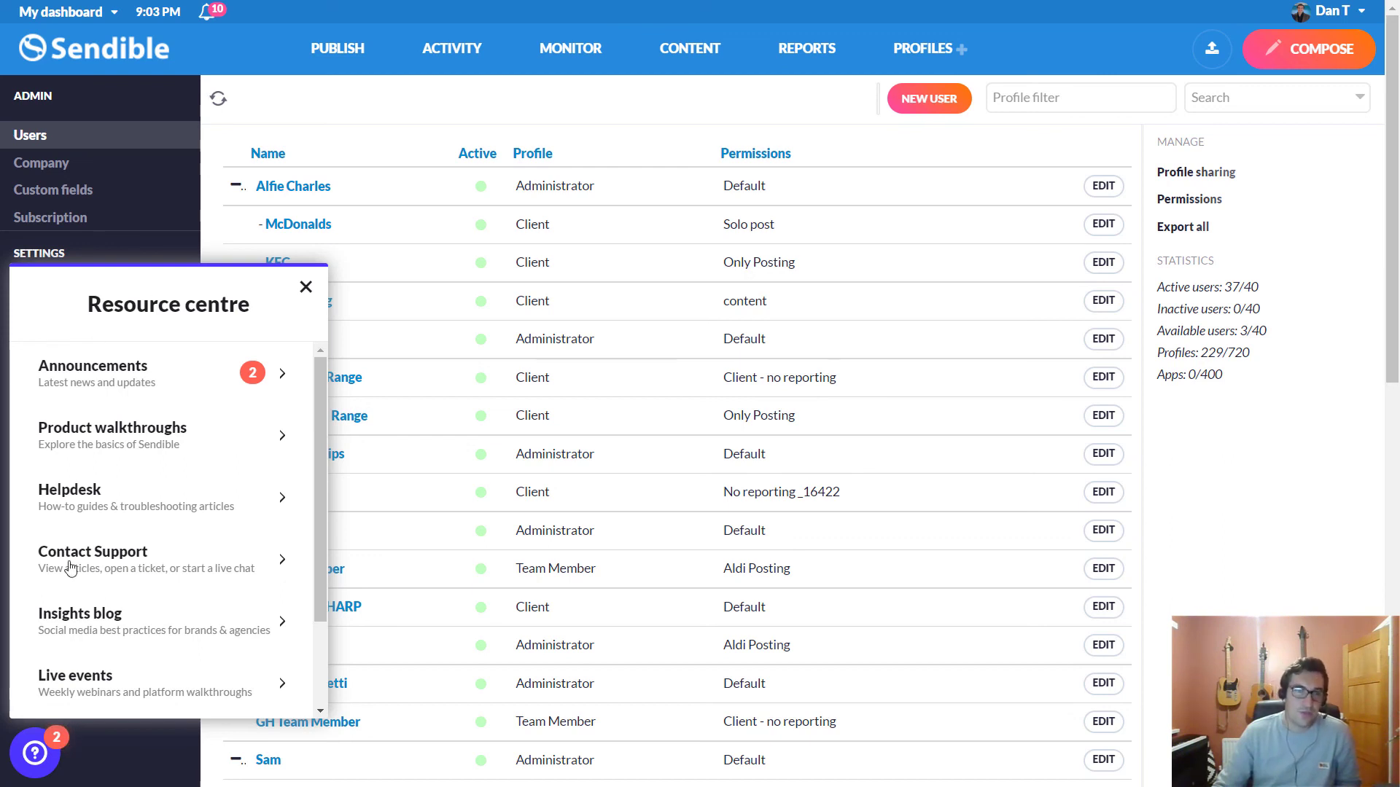
pyautogui.scroll(-1, 175, 617)
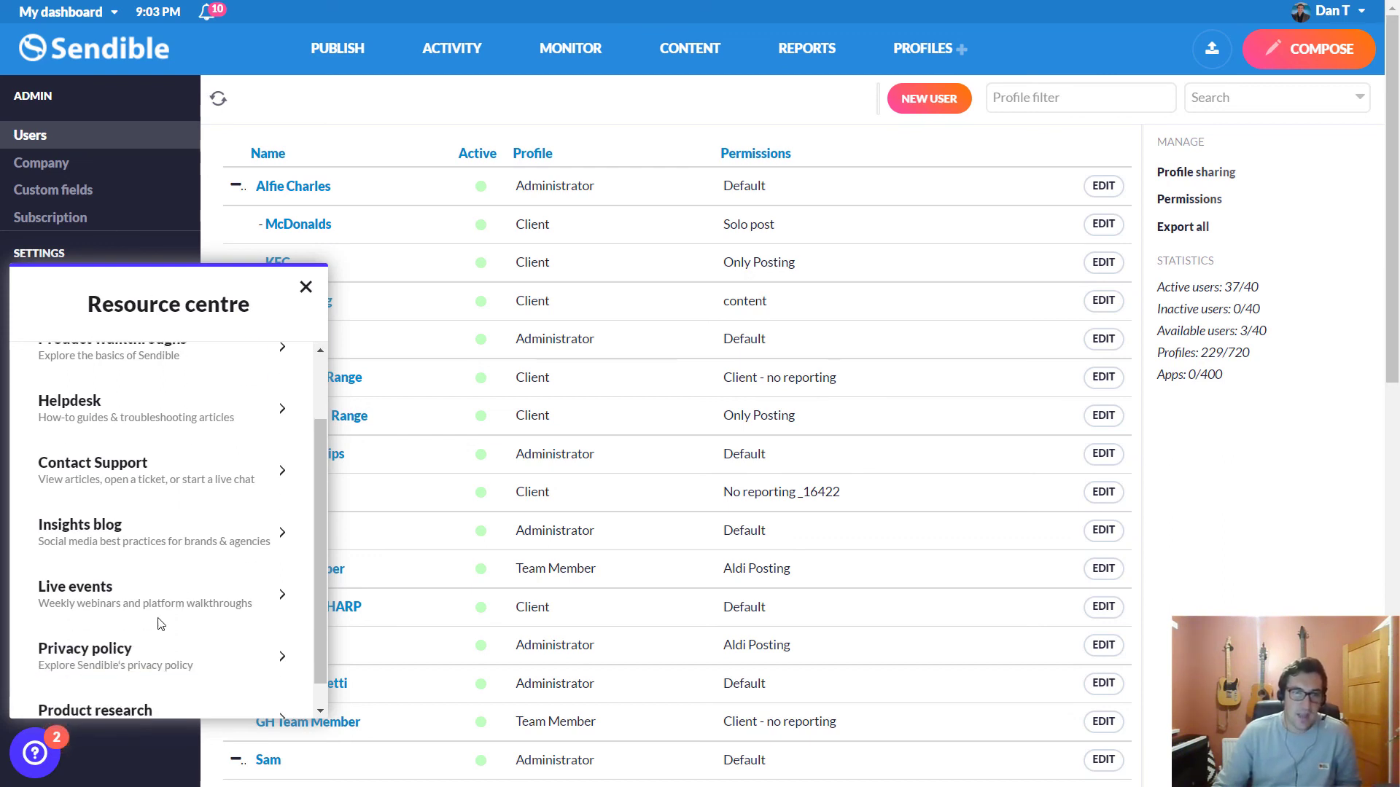
pyautogui.scroll(1, 209, 615)
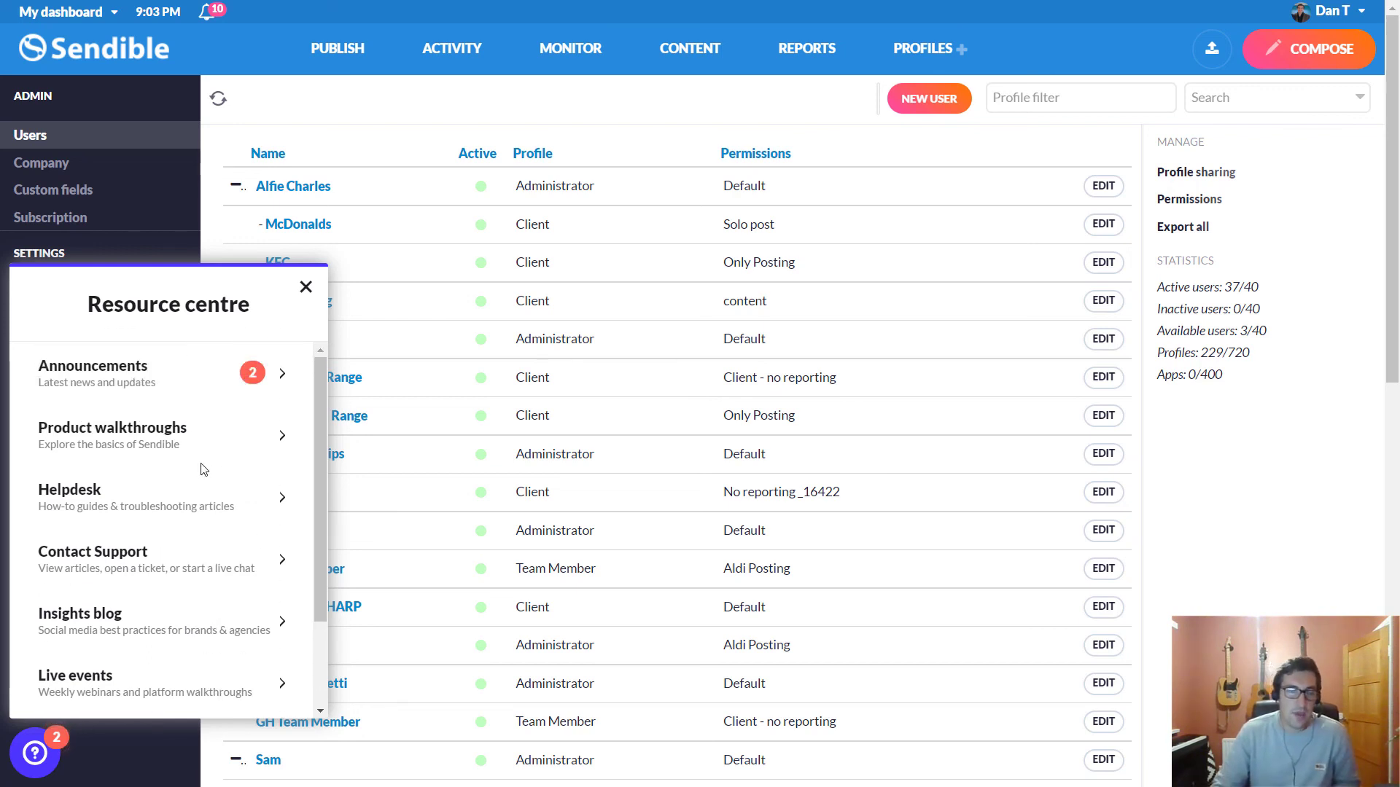
pyautogui.click(306, 288)
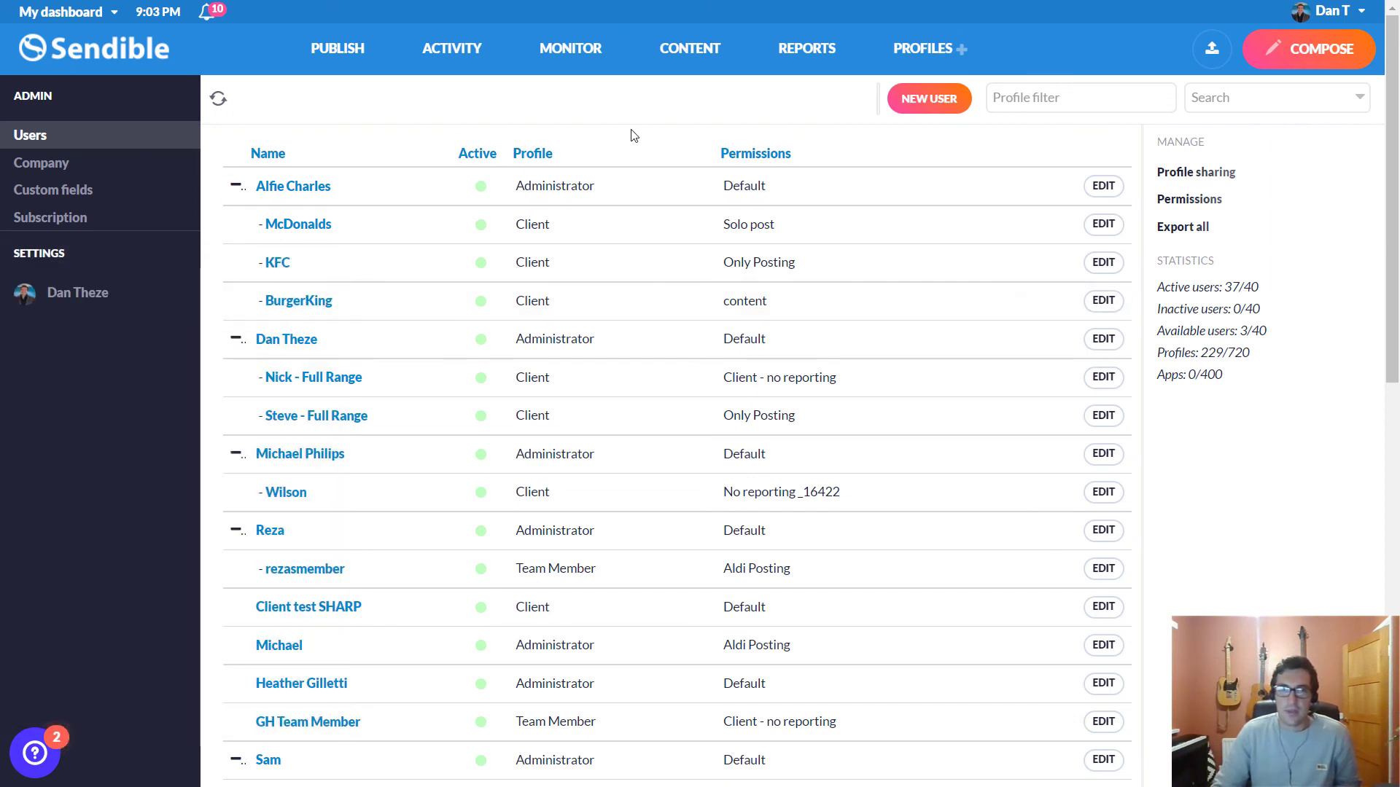